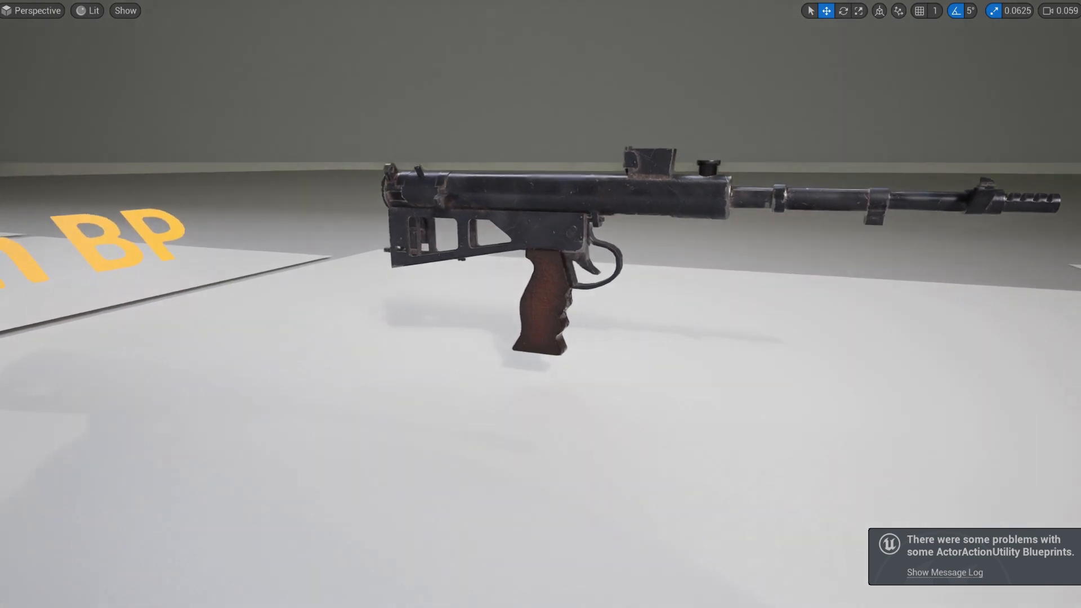
Examine the Owen submachine gun and MAS-44 rifles displayed in the weapon showcase level
right_click_drag(541, 304, 427, 259)
key("s")
right_click_drag(540, 304, 236, 324)
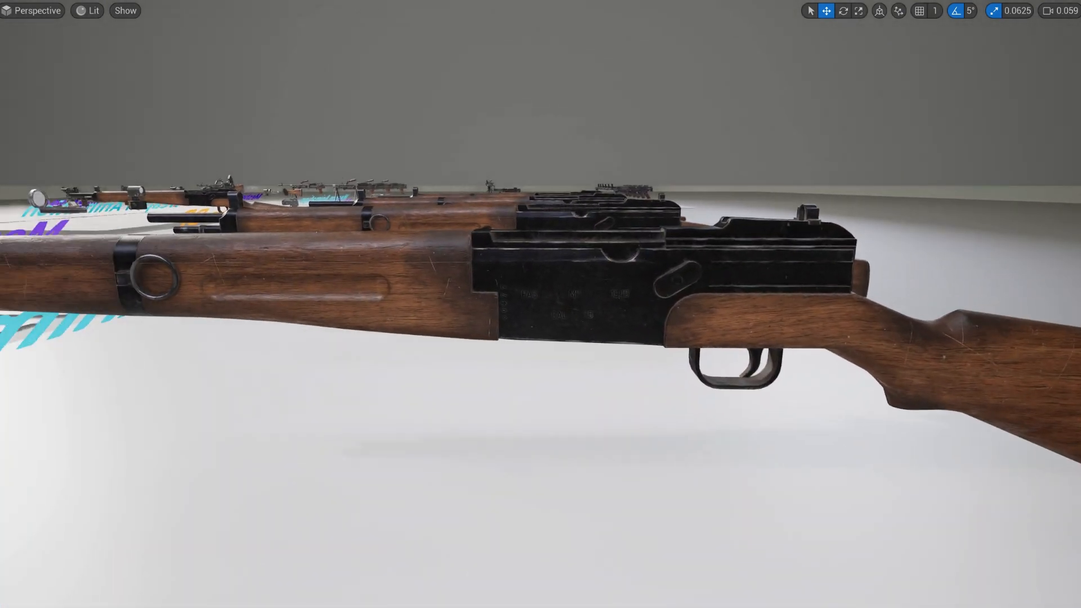
right_click_drag(540, 304, 189, 312)
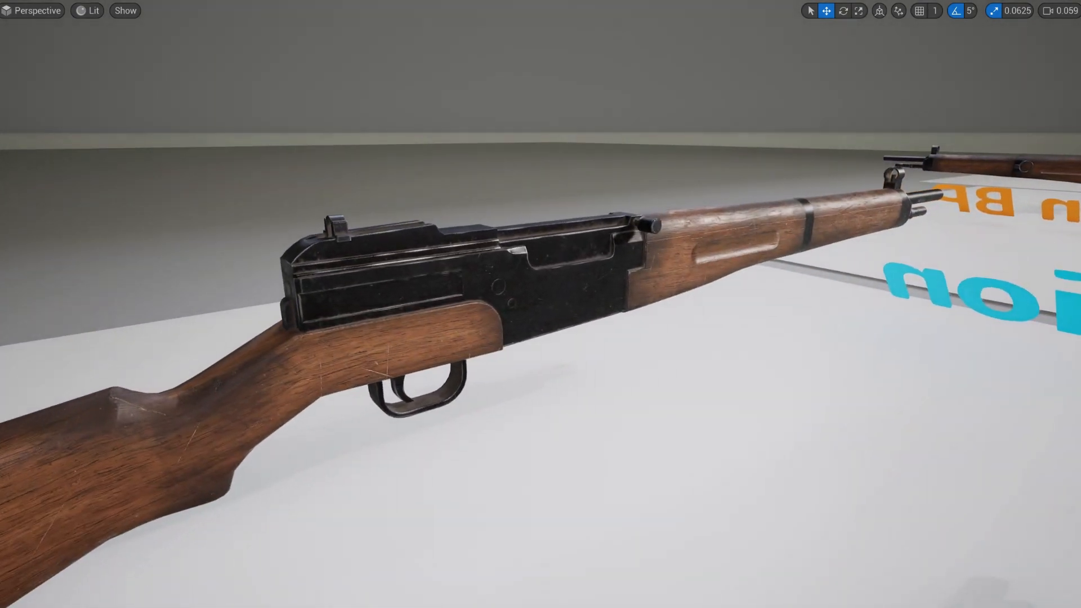
right_click_drag(540, 304, 541, 337)
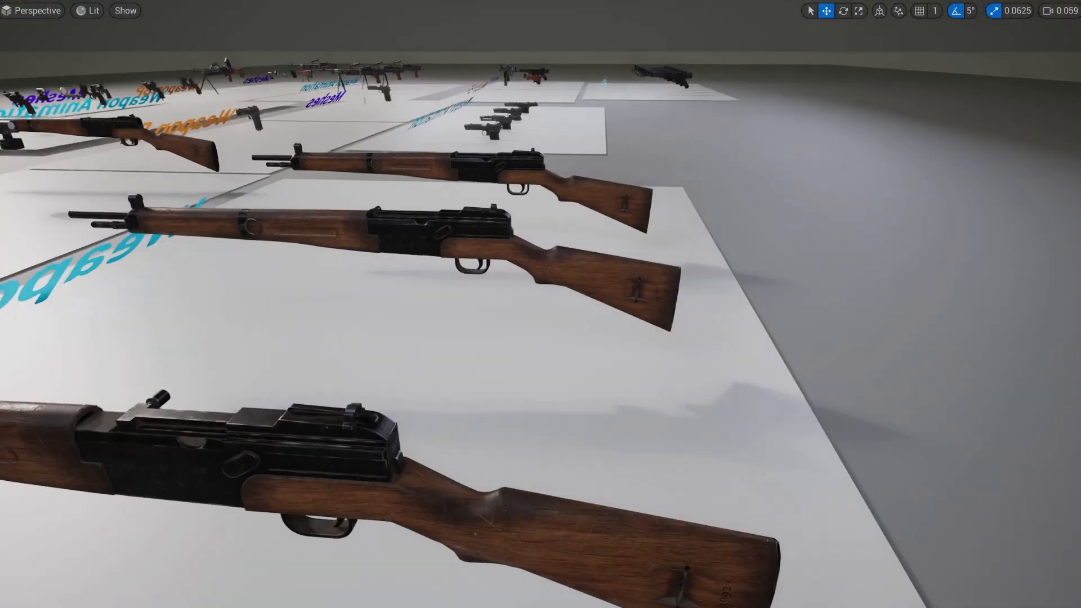
right_click_drag(540, 304, 470, 317)
right_click_drag(541, 304, 589, 215)
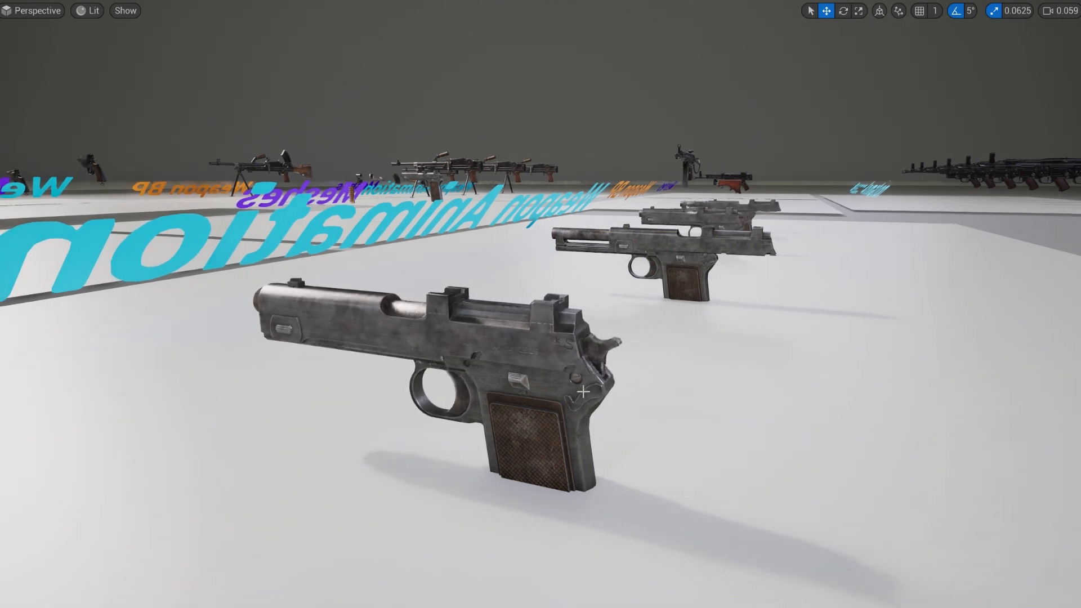
Examine the row of animated Ster-550 pistols up close, including their moving slides
right_click_drag(584, 390, 571, 377)
key("w")
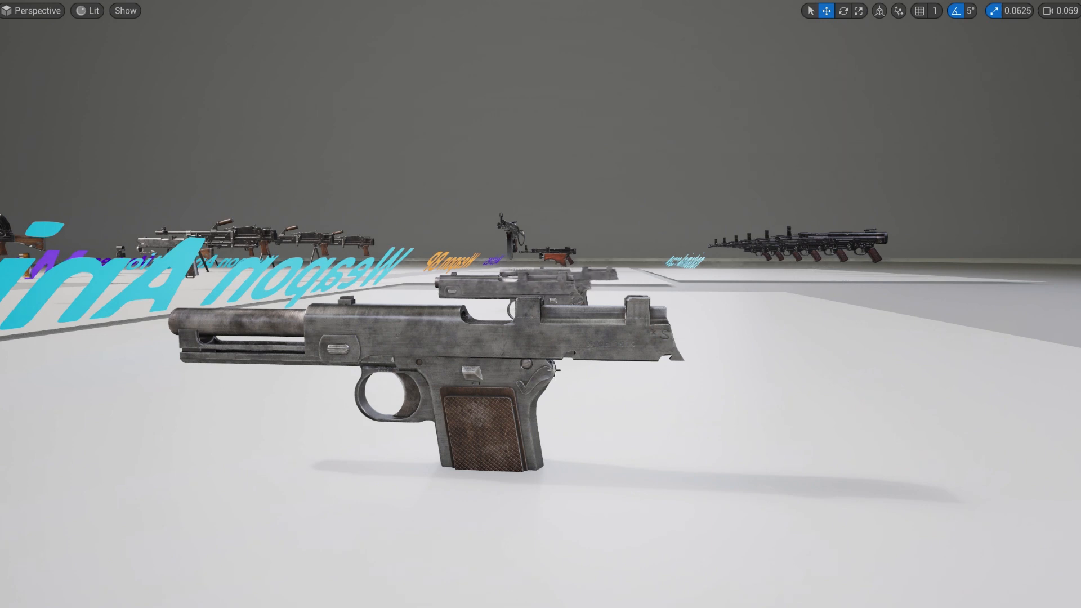
key("w")
right_click_drag(542, 369, 619, 321)
key("w")
key("w")
key("w")
key("d")
key("d")
key("a")
key("d")
key("a")
key("w")
key("s")
key("w")
key("s")
key("w")
key("s")
key("w")
key("s")
key("w")
key("d")
key("s")
key("w")
key("d")
key("w")
Run the slomo console command and examine the nearest Ster-550 pistol's slide motion up close
type("sl")
type("om")
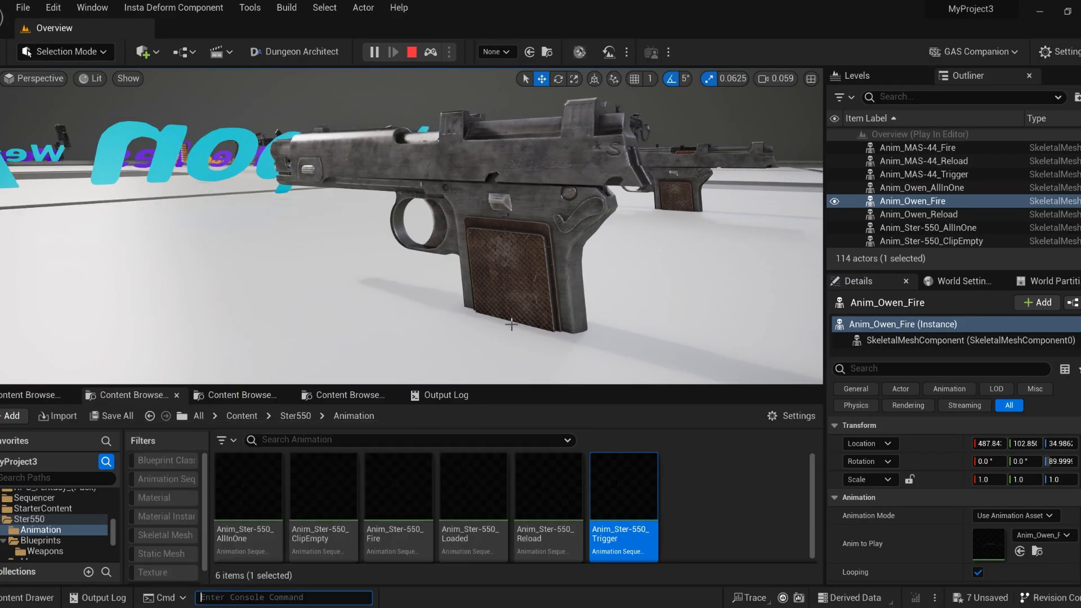
key("w")
right_click_drag(511, 324, 563, 315)
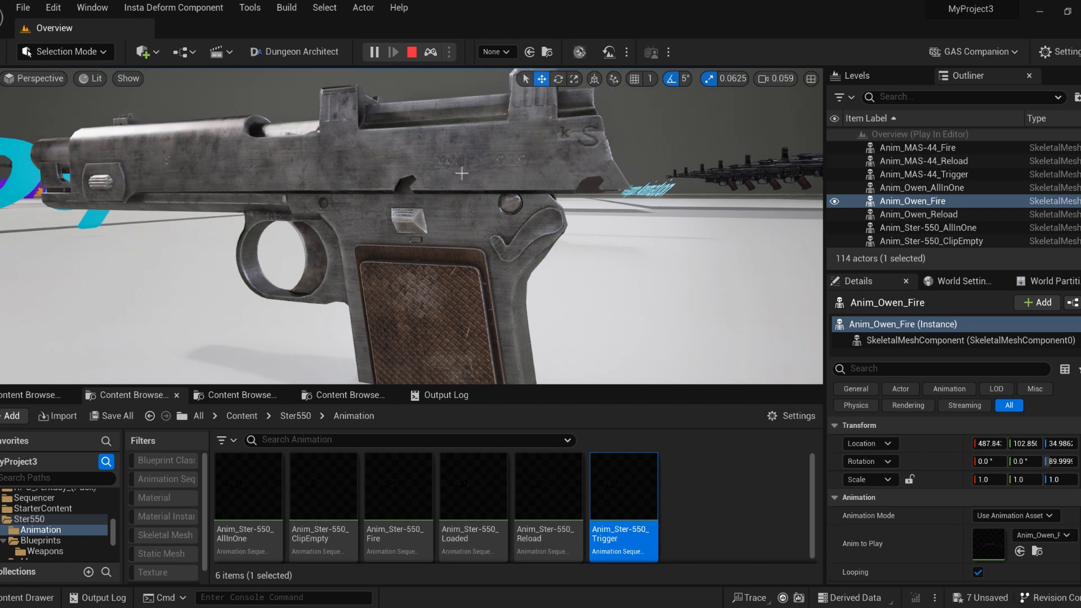
right_click_drag(462, 173, 410, 167)
right_click_drag(475, 171, 465, 173)
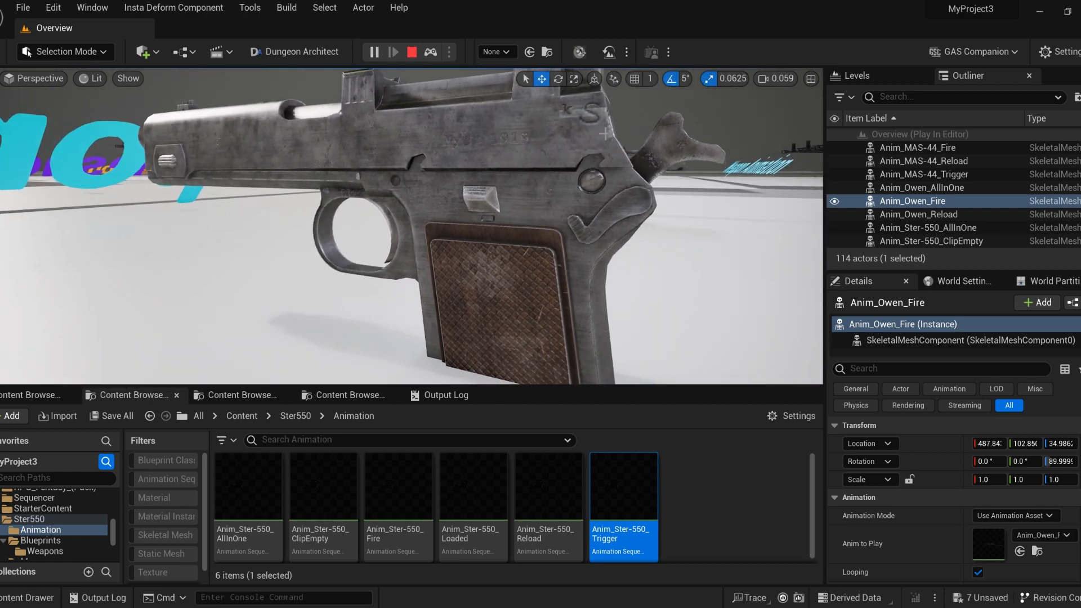
key("s")
right_click_drag(659, 129, 633, 144)
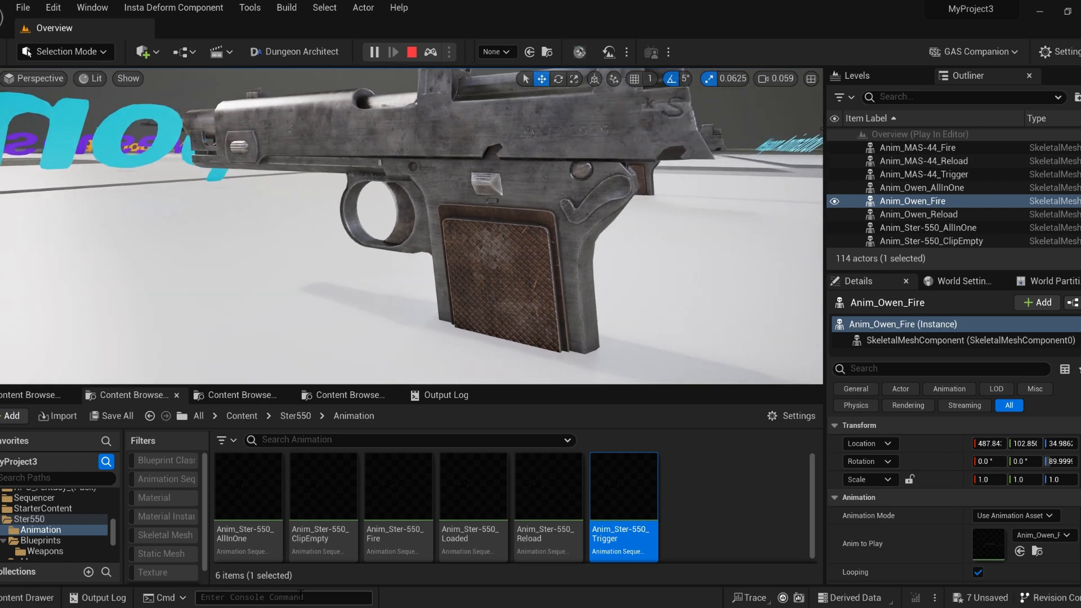
Run the slomo console command once more and stop the play-in-editor session
type("slmo")
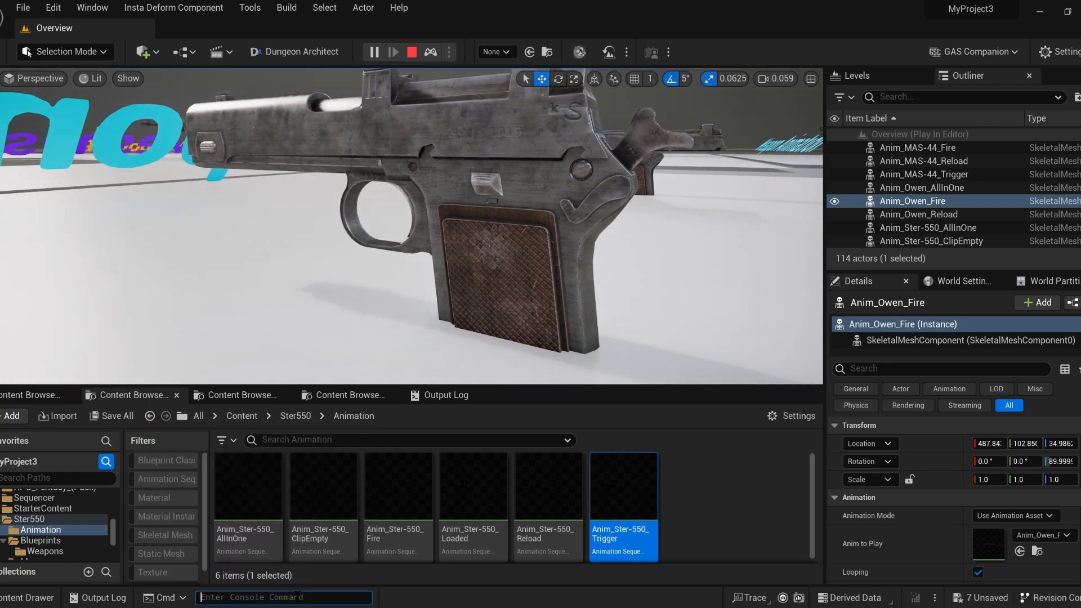
type("slom")
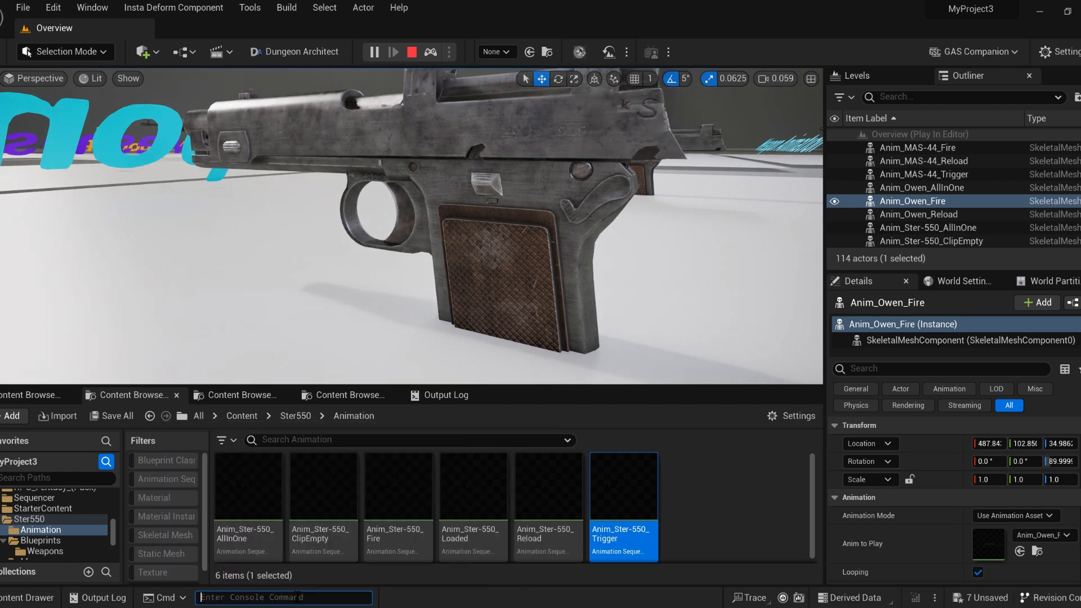
key("Escape")
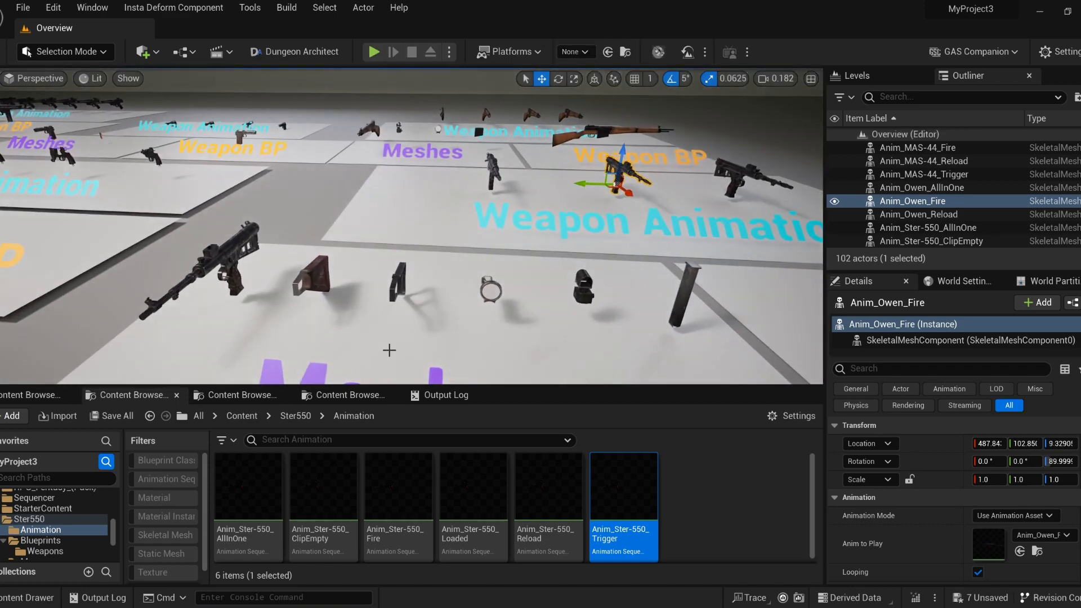
Select the BP_Owen_Child weapon in the level and set its Skin Type to Color
right_click_drag(425, 263, 417, 287)
scroll(425, 263, "down", 1)
left_click(424, 263)
key("s")
key("w")
left_click(1005, 452)
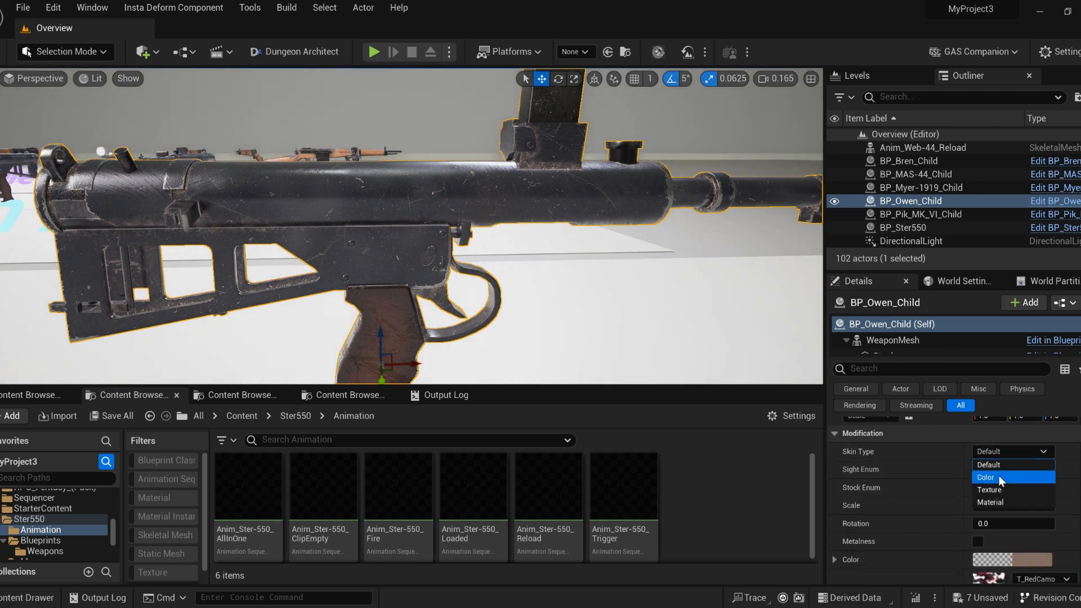
left_click(991, 489)
Try a darkened green skin color on the Owen gun
left_click(1034, 559)
left_click_drag(809, 324, 821, 395)
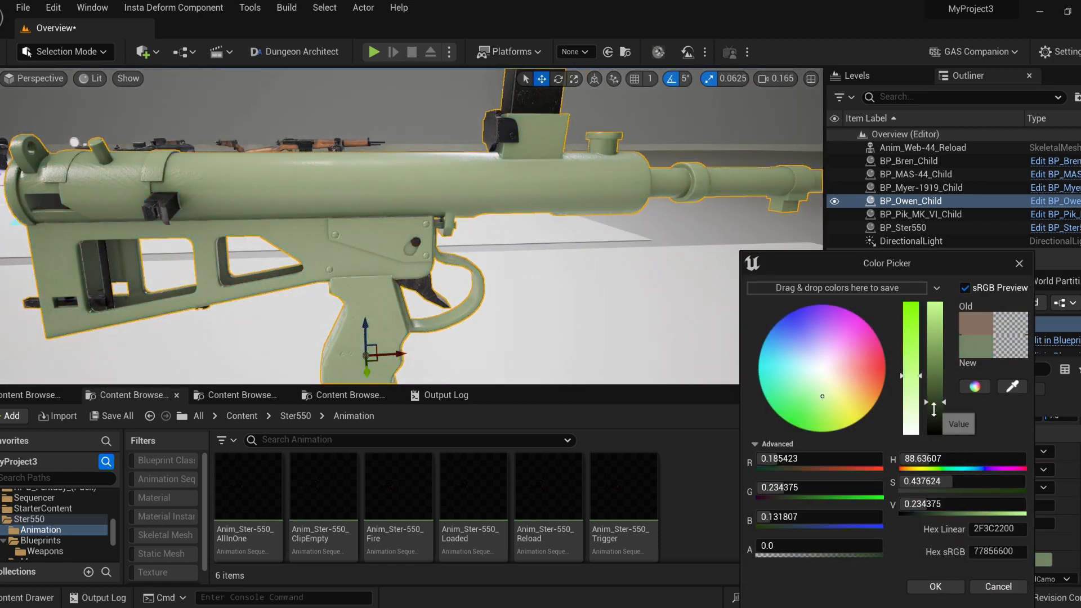
left_click_drag(932, 404, 933, 422)
mouse_move(647, 315)
right_mouse_down()
mouse_move(636, 338)
mouse_move(664, 315)
mouse_move(634, 300)
right_mouse_up()
left_click(1002, 586)
Switch the Owen gun's Skin Type to Texture and assign T_IceCrack_BaseColor as its skin texture
left_click(992, 532)
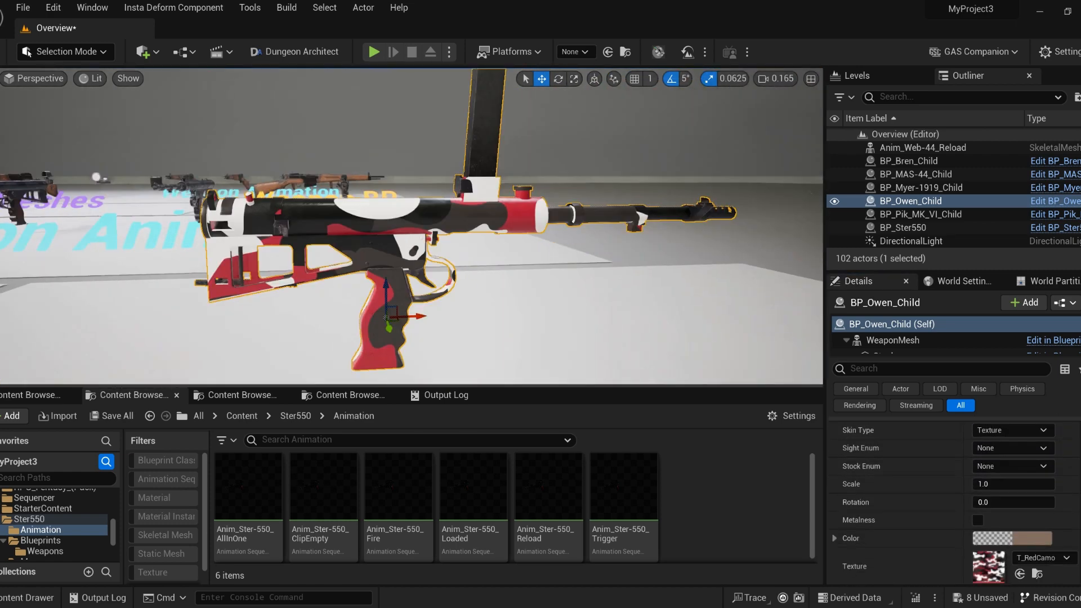
scroll(1038, 579, "down", 2)
left_click(533, 494)
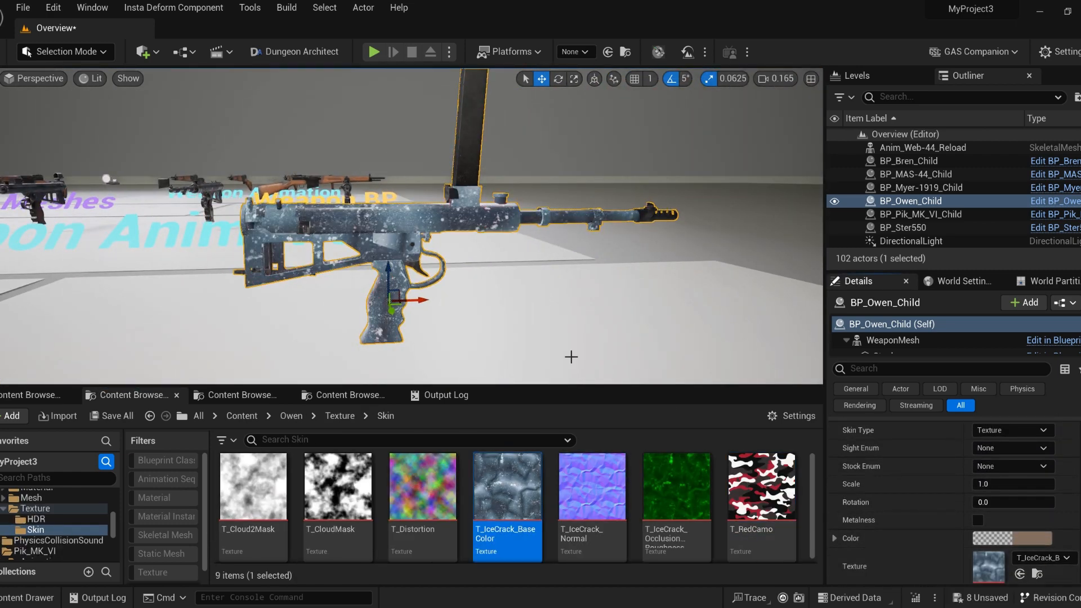
right_click_drag(571, 357, 549, 387)
key("w")
Assign T_Tiger_Skin from the Owen Skin folder as the gun's skin texture
left_click(735, 495)
scroll(734, 494, "down", 3)
left_click(358, 524)
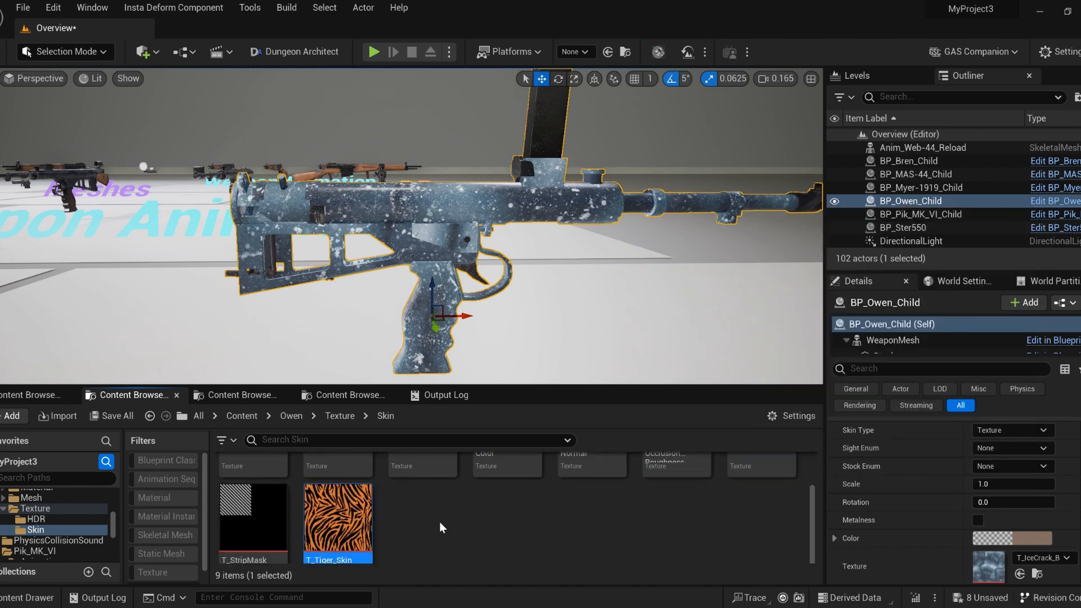
left_click(1020, 574)
scroll(532, 541, "up", 2)
left_click(598, 469)
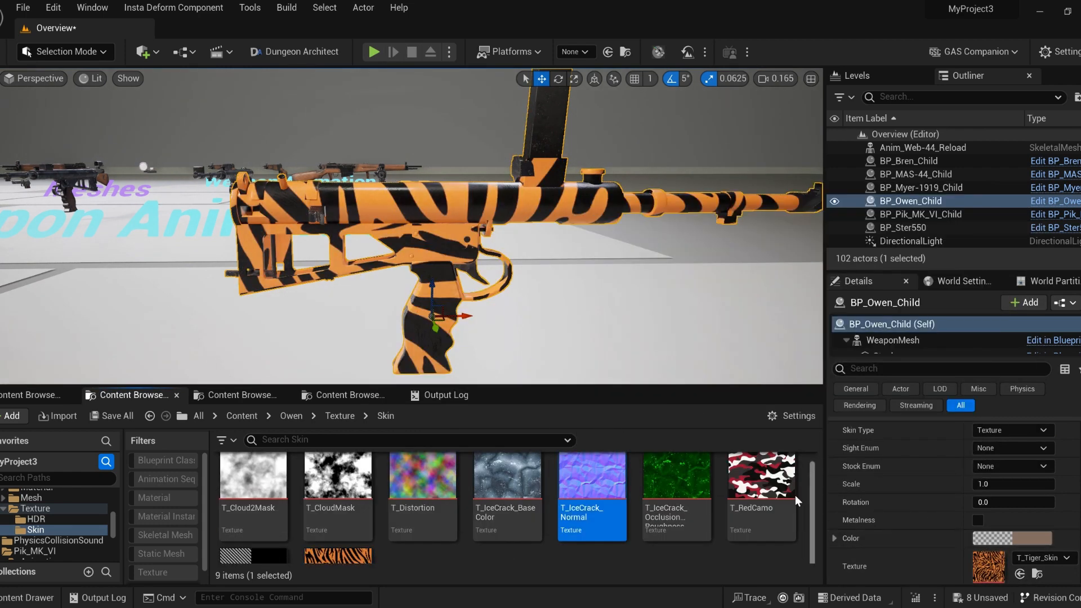
Set the Owen gun's Skin Type to Material
scroll(1037, 518, "down", 2)
scroll(1037, 518, "up", 4)
left_click(1008, 502)
left_click(996, 555)
scroll(999, 552, "down", 5)
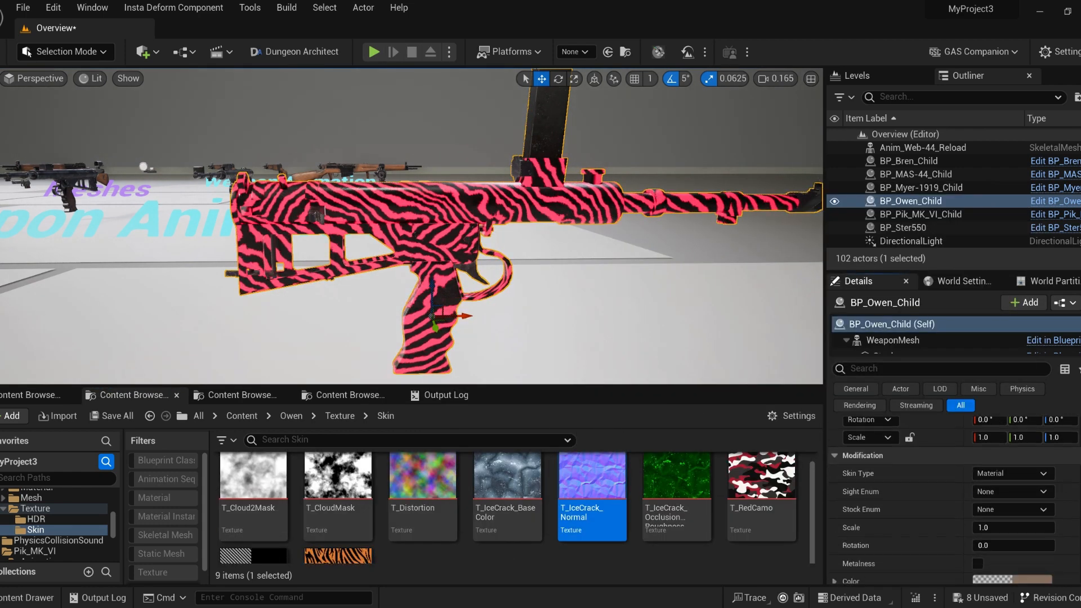
scroll(1008, 541, "up", 3)
Test the Material skin at Scale 23, enable Metalness and restore the Scale to 1
left_click(1001, 509)
type("23")
key("Return")
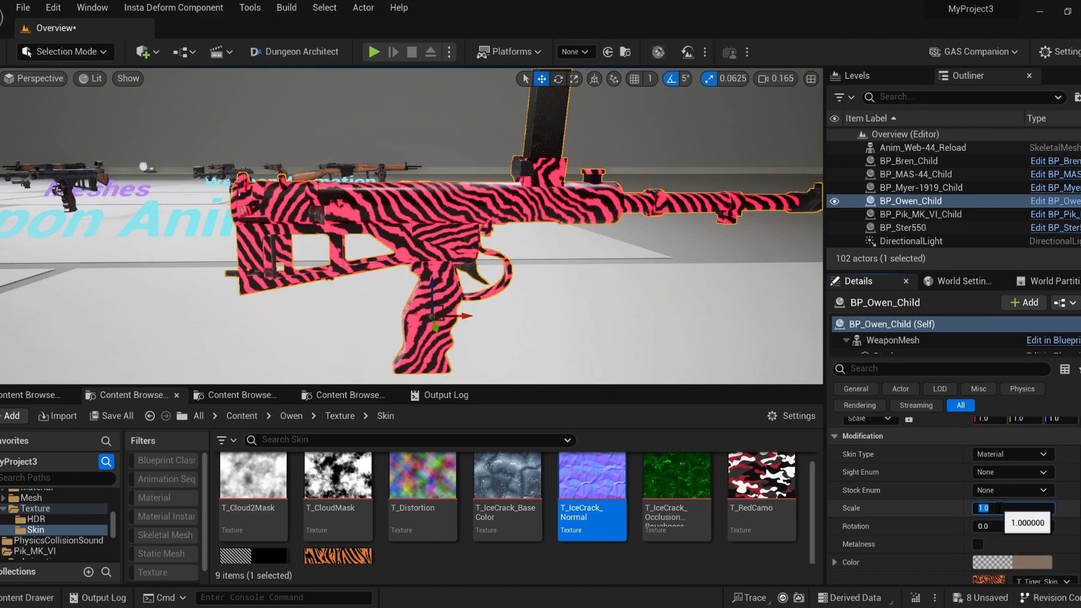
left_click(978, 545)
left_click(1000, 508)
type("1")
key("Return")
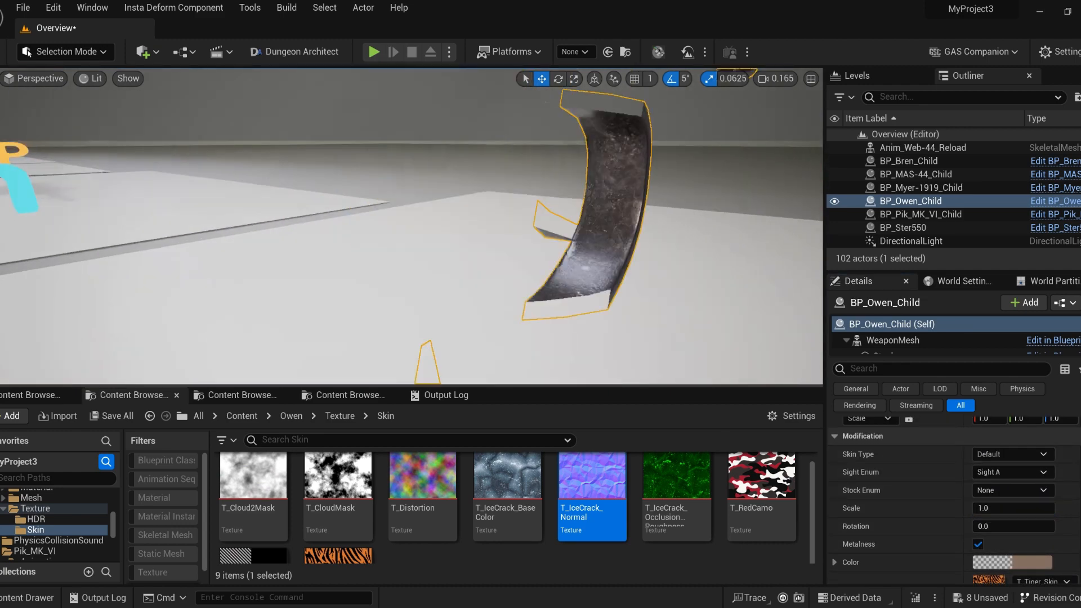
Remove the Owen gun's sight and try its stocks, setting Stock A followed by Stock B
left_click(1000, 488)
left_click(1003, 491)
left_click(990, 515)
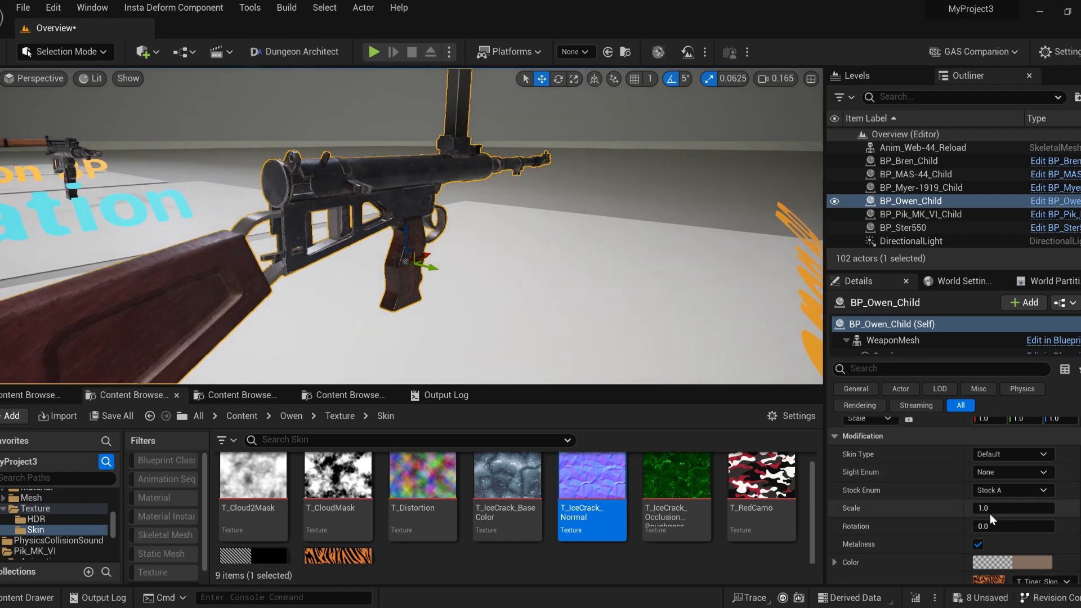
right_click_drag(608, 304, 631, 315)
left_click(1002, 492)
left_click(994, 528)
Select the BP_MAS-44_Child rifle and try a darker skin color on it
right_click_drag(608, 270, 529, 271)
left_click(529, 270)
left_click(999, 562)
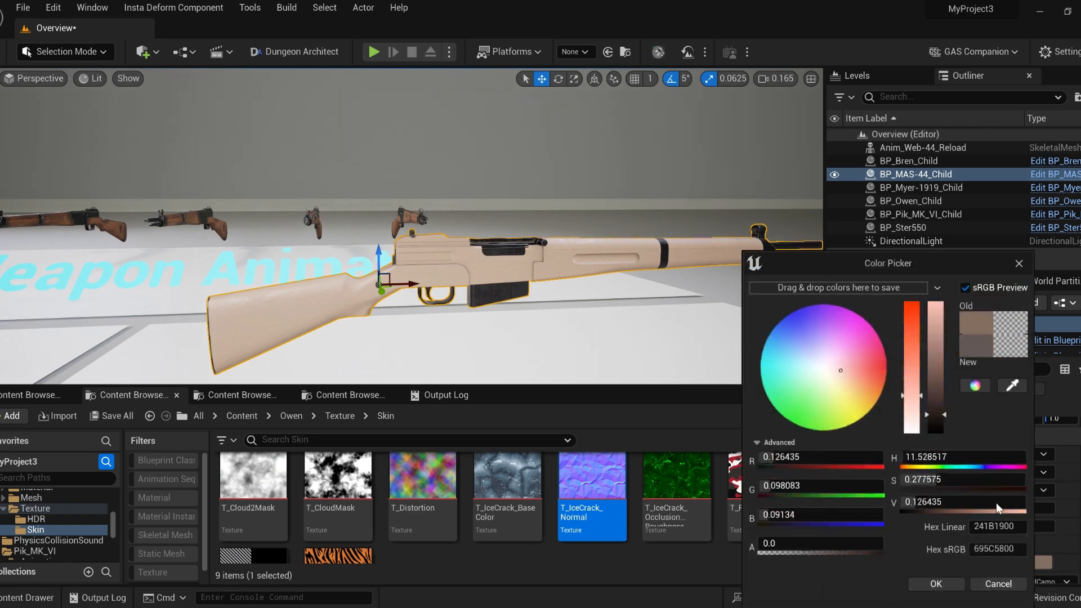
left_click_drag(936, 399, 934, 435)
left_click(1010, 586)
Set the MAS-44's Skin Type to Default and try Sight A on the rifle
left_click(1010, 455)
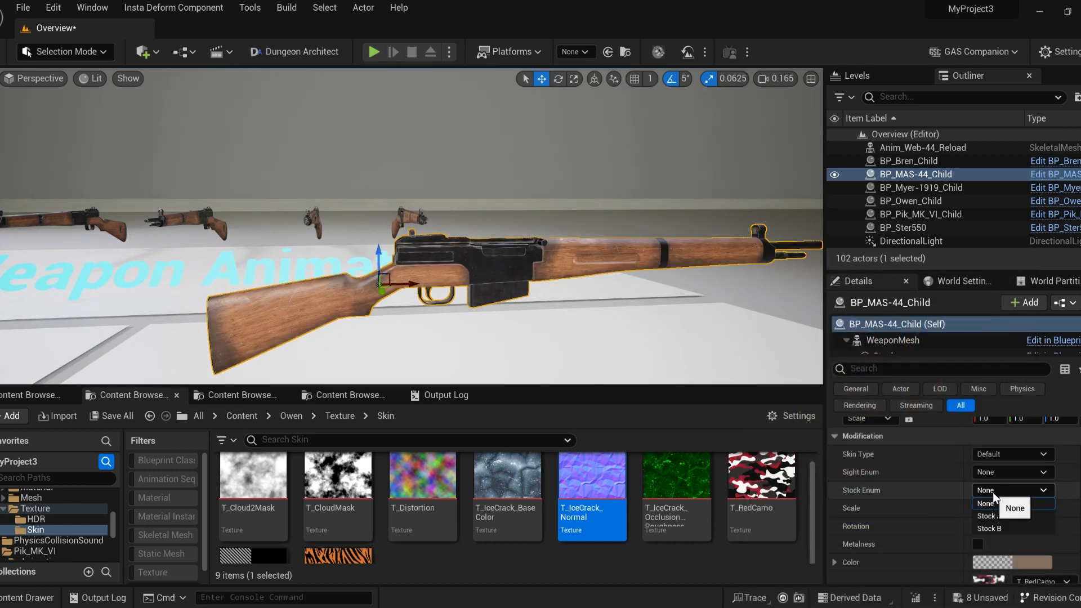
left_click(1011, 471)
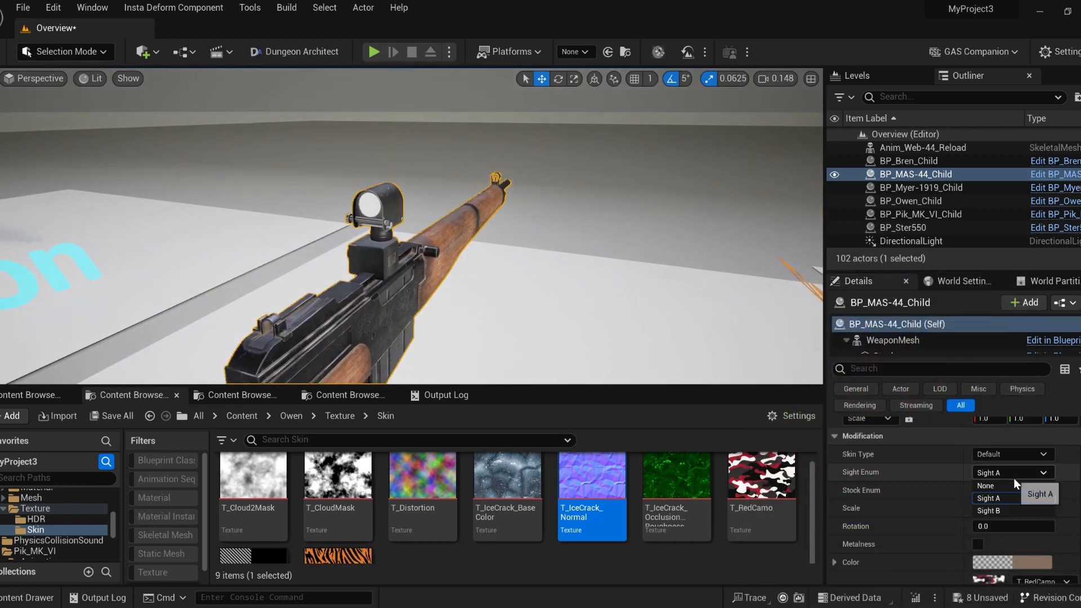
left_click(1010, 479)
Select the SK_Bren_X weapon in the showcase and inspect its skeletal mesh and material details
right_click_drag(506, 236, 316, 237)
scroll(1074, 568, "down", 10)
scroll(1074, 569, "up", 12)
scroll(42, 514, "up", 3)
right_click_drag(394, 237, 247, 237)
left_click(289, 234)
scroll(996, 521, "down", 2)
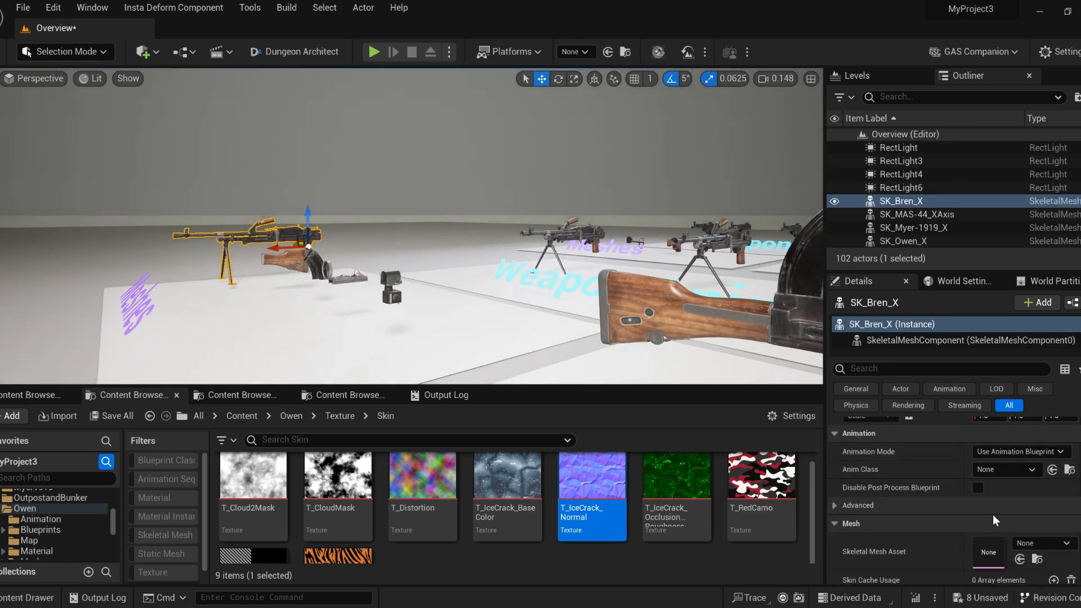
scroll(996, 521, "down", 2)
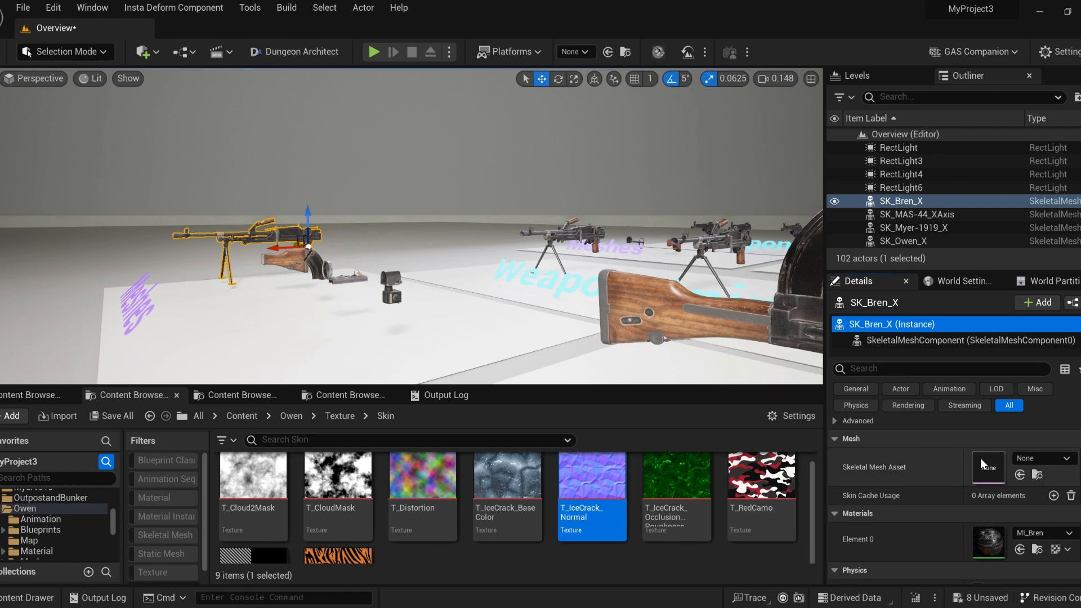
Select BP_Bren_Child's WeaponMesh component and open its SK_Bren_X skeletal mesh for inspection
right_click_drag(394, 257, 484, 248)
left_click(506, 191)
left_click(898, 340)
double_click(988, 467)
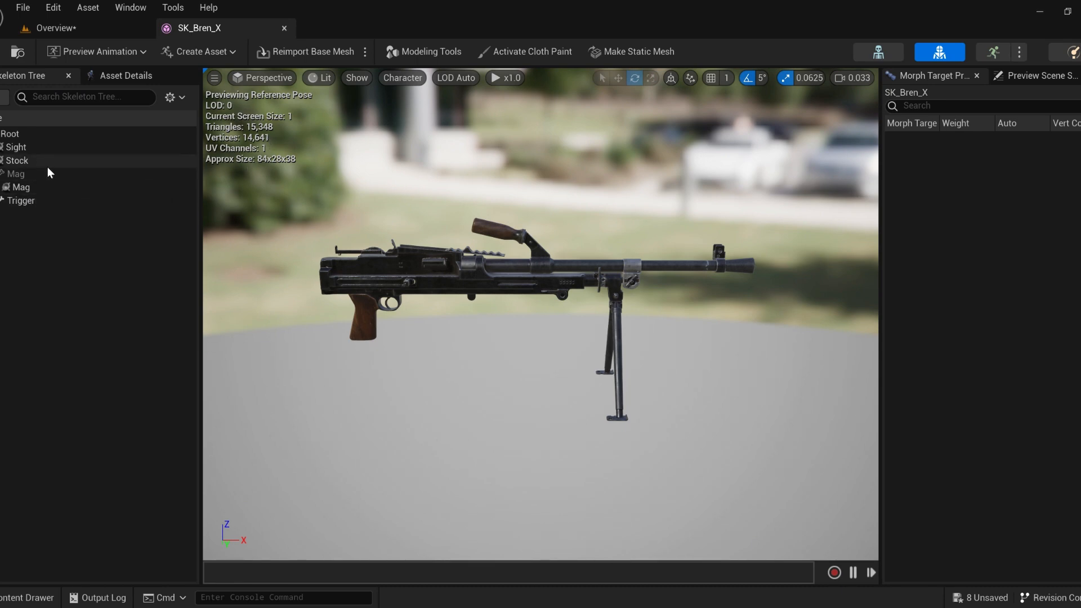
Inspect the Bren's Stock, Mag and Trigger bones and view the mesh's asset details
left_click(27, 159)
left_click(28, 187)
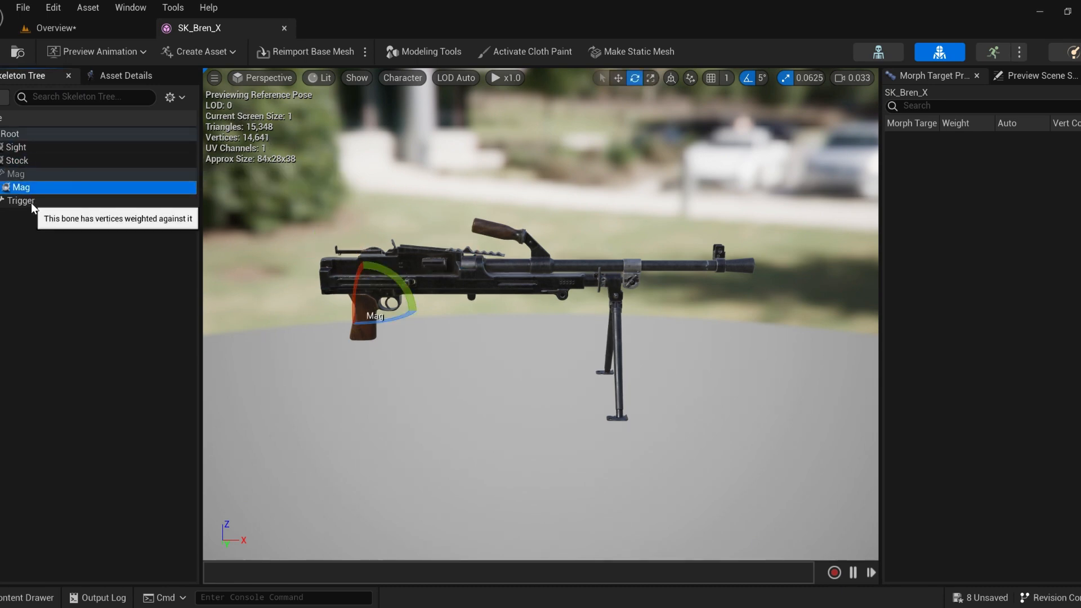
left_click(32, 202)
key("f")
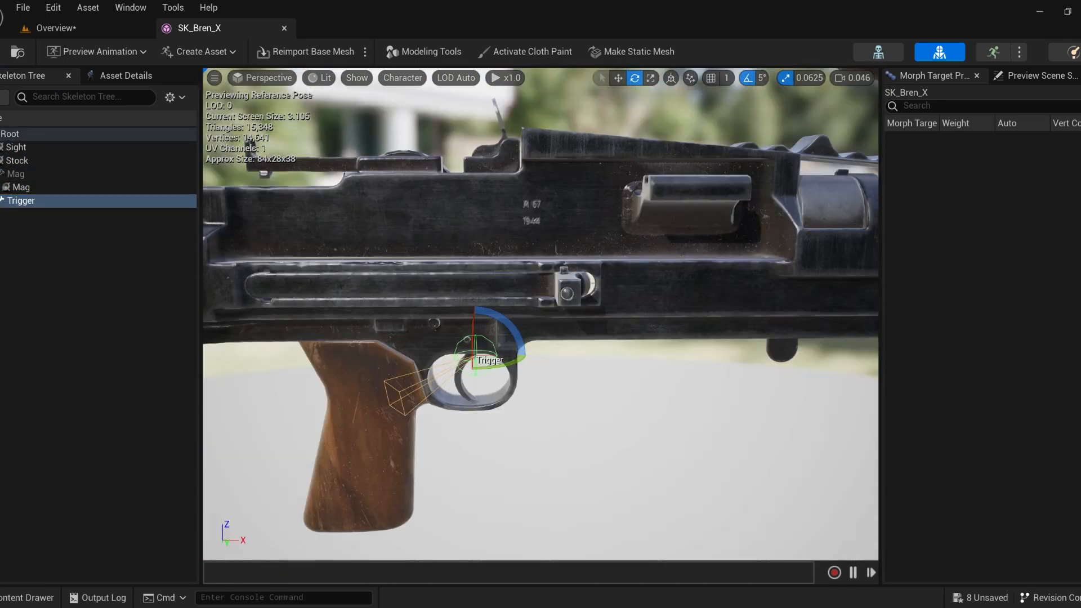
right_click_drag(394, 288, 304, 291)
left_click(110, 74)
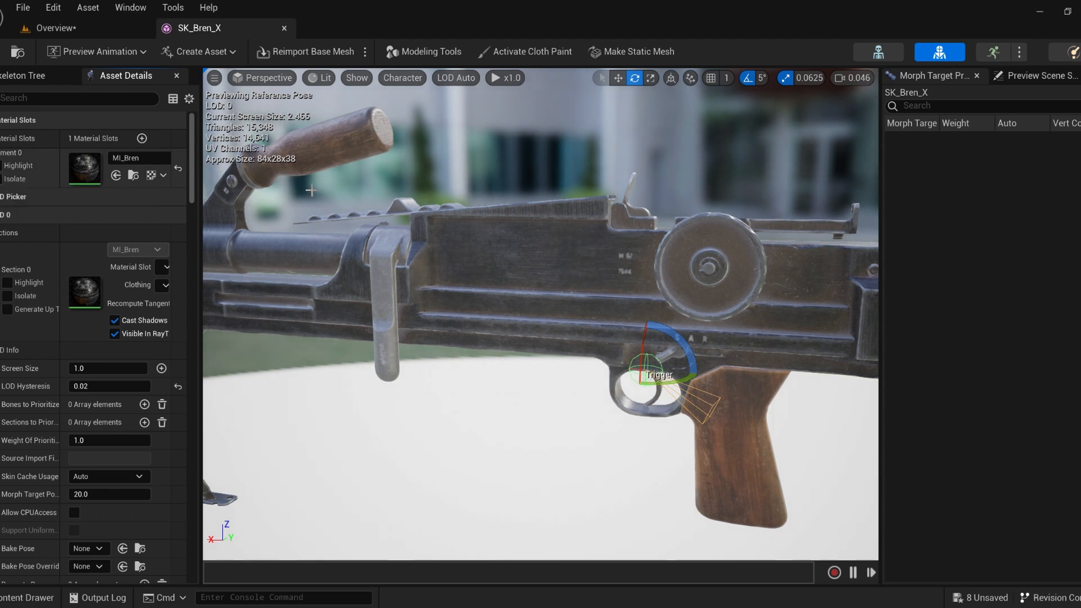
right_click_drag(311, 191, 338, 225)
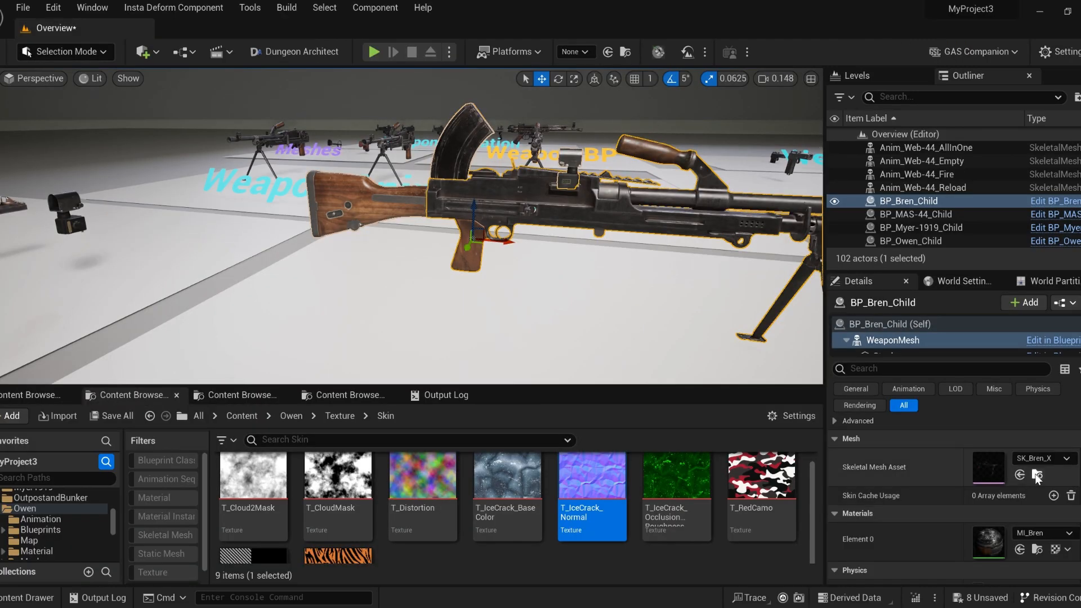
Locate SK_Bren_X among the project assets and open it in the UV Editor
left_click(1036, 476)
right_click(256, 489)
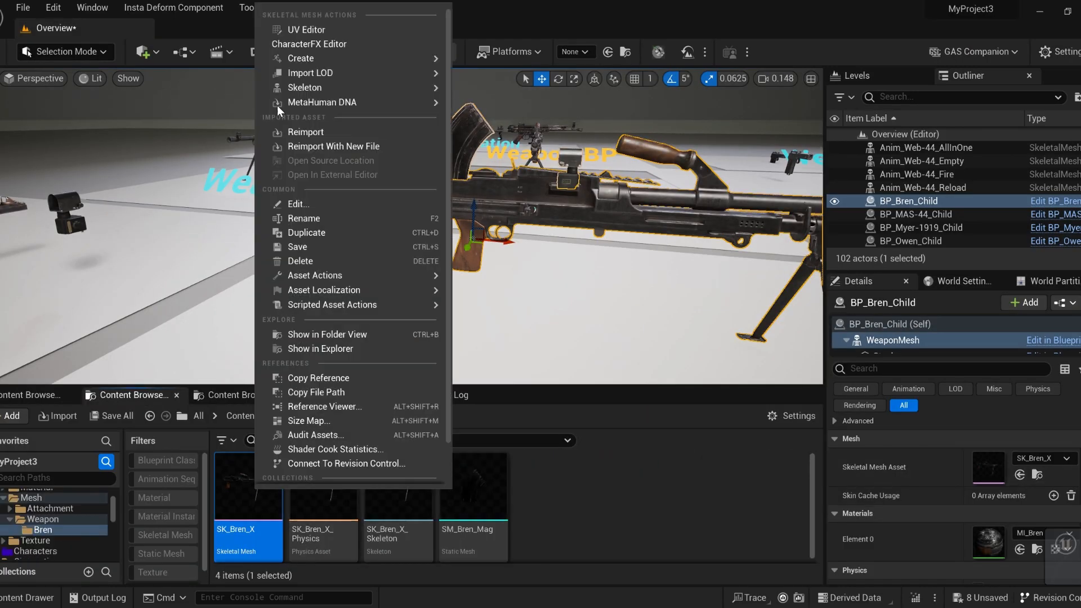
left_click(304, 30)
Select all UV islands of the Bren mesh and clear the selection to examine the layout
left_click_drag(788, 326, 923, 321)
left_click_drag(250, 181, 580, 461)
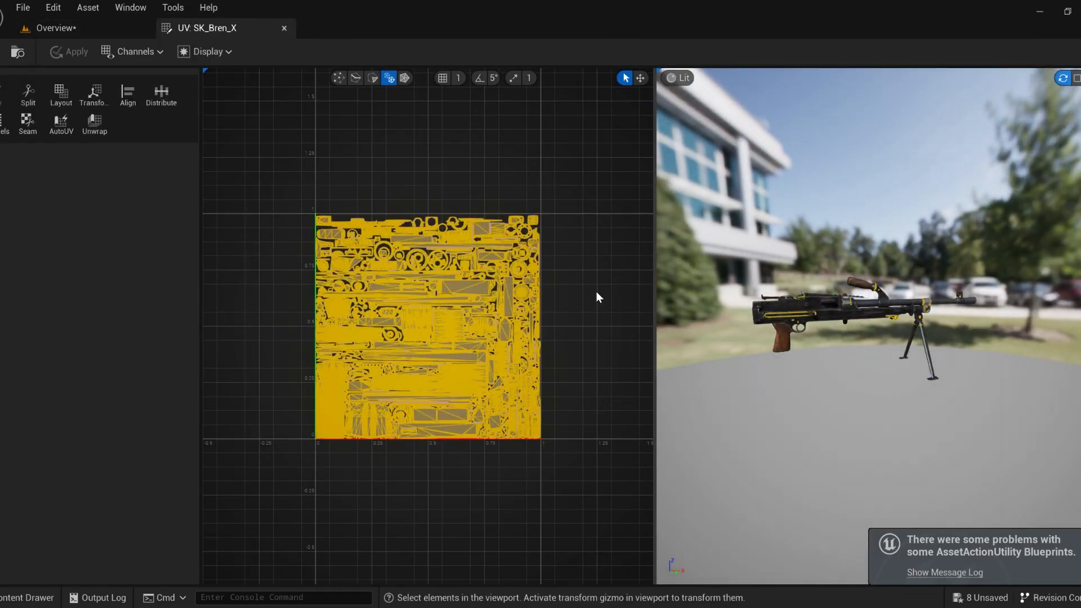
left_click(598, 297)
scroll(816, 332, "up", 5)
scroll(789, 335, "down", 3)
Pick individual parts of the Bren on the 3D preview, including the carry handle, to inspect their UV islands
left_click(789, 335)
mouse_move(861, 338)
left_mouse_down()
mouse_move(794, 345)
mouse_move(868, 342)
left_mouse_up()
middle_click_drag(868, 342, 924, 335)
left_click(923, 333)
left_click_drag(931, 332, 726, 332)
left_click(871, 339)
scroll(869, 315, "up", 3)
left_click(977, 232)
scroll(957, 236, "down", 3)
left_click(748, 231)
middle_click_drag(748, 231, 900, 225)
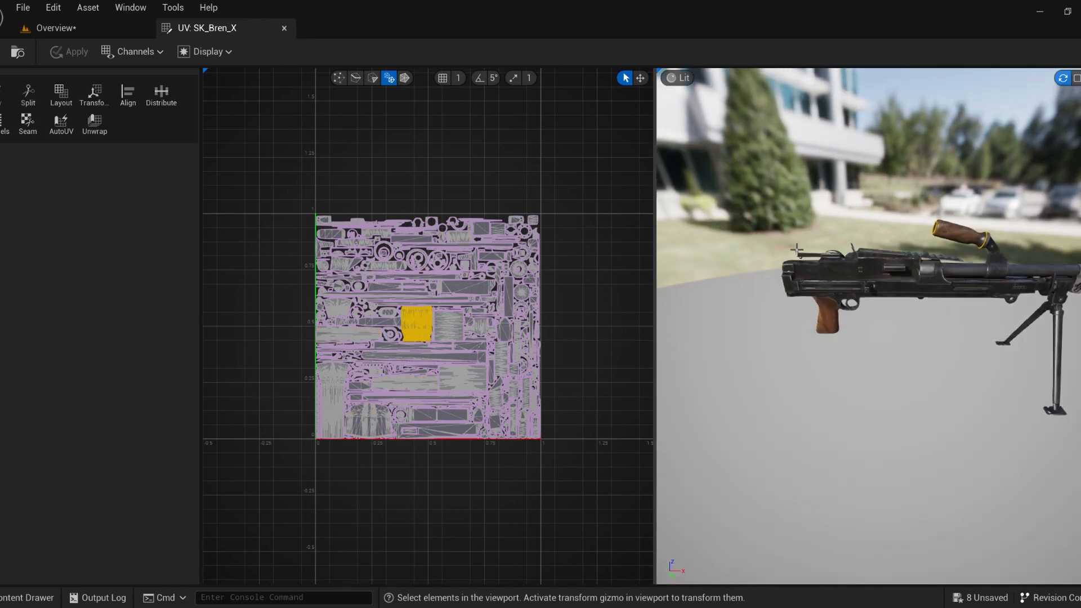
Select further parts of the Bren in the 3D preview from another angle to examine their UV islands
left_click(891, 266)
left_click_drag(891, 266, 914, 310)
left_click(932, 289)
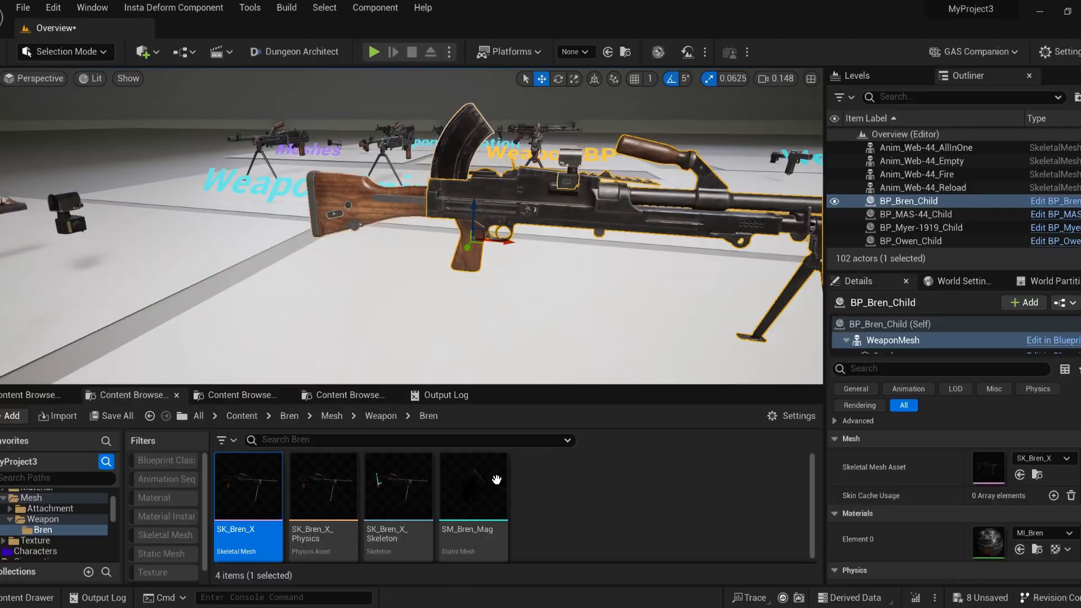
Rotate the BulletChamber bone of SK_Web-44_X and inspect the revolver's Hammer and Trigger bones
scroll(970, 441, "up", 5)
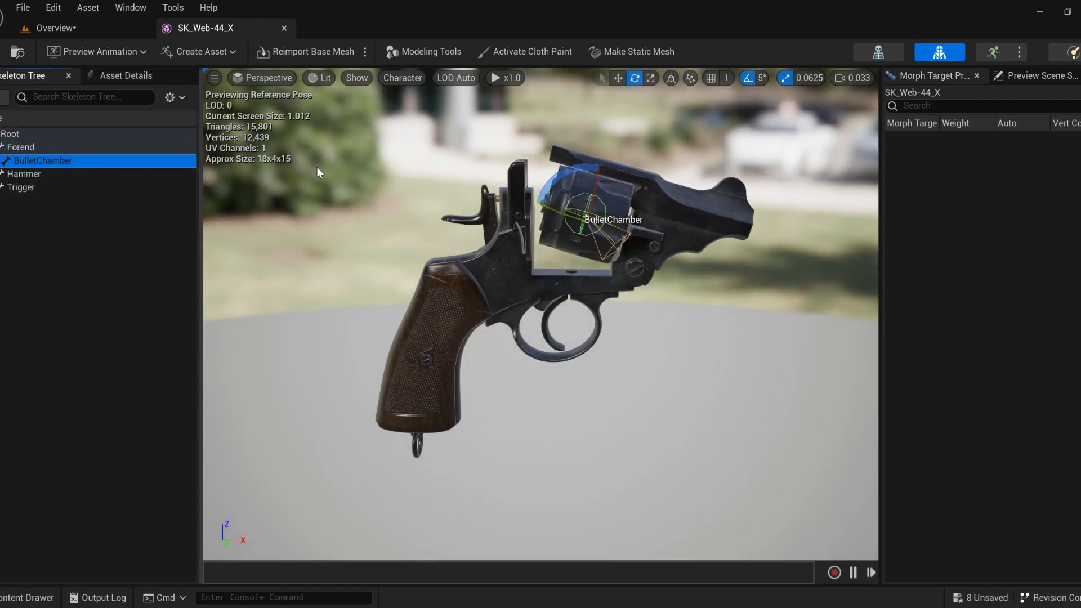
right_click_drag(324, 186, 495, 194)
left_click_drag(340, 310, 324, 302)
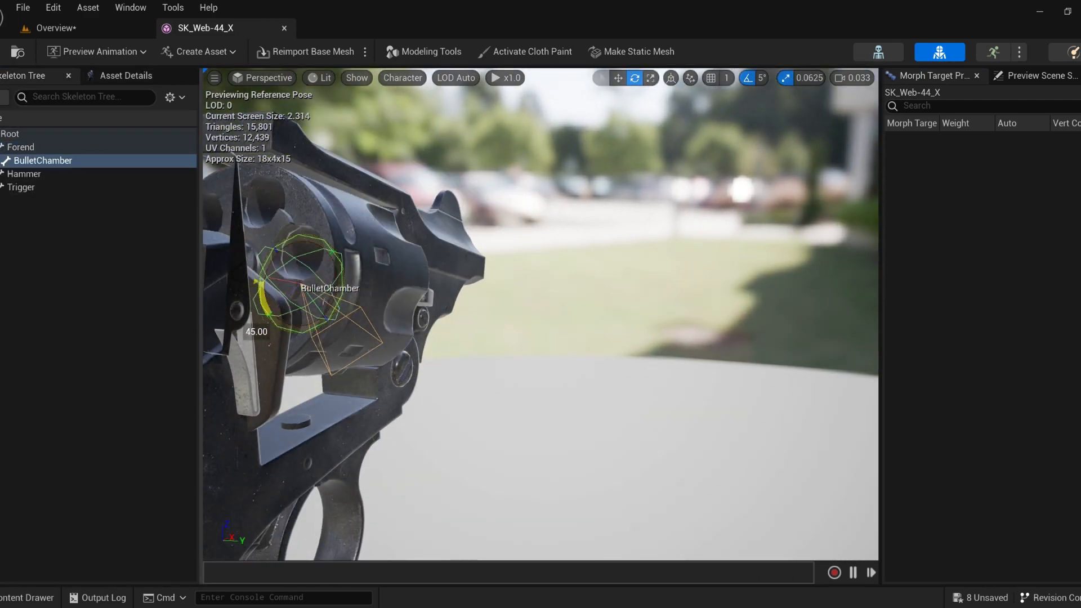
right_click_drag(324, 302, 233, 315)
left_click(34, 174)
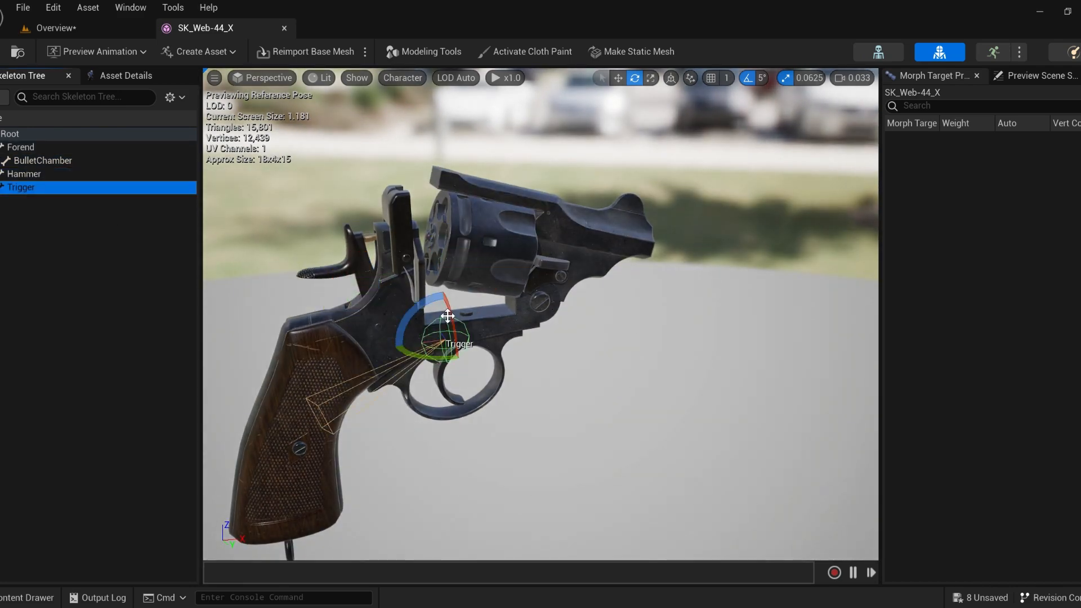
Open the SK_Owen_X skeletal mesh from the BP_Owen_Child actor and inspect its Root, Mag and Trigger bones
double_click(910, 188)
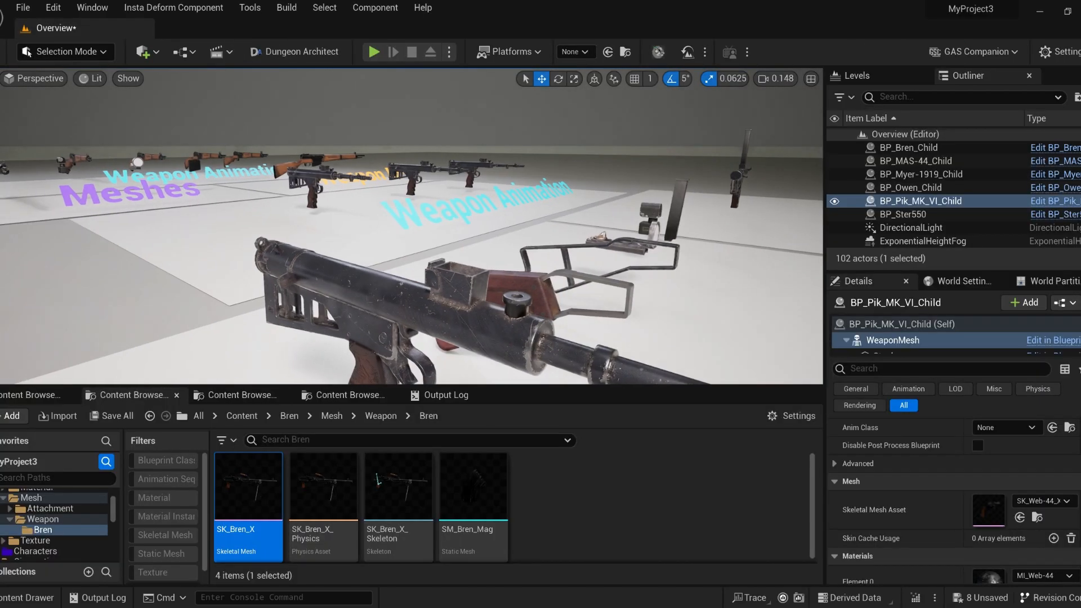
double_click(997, 504)
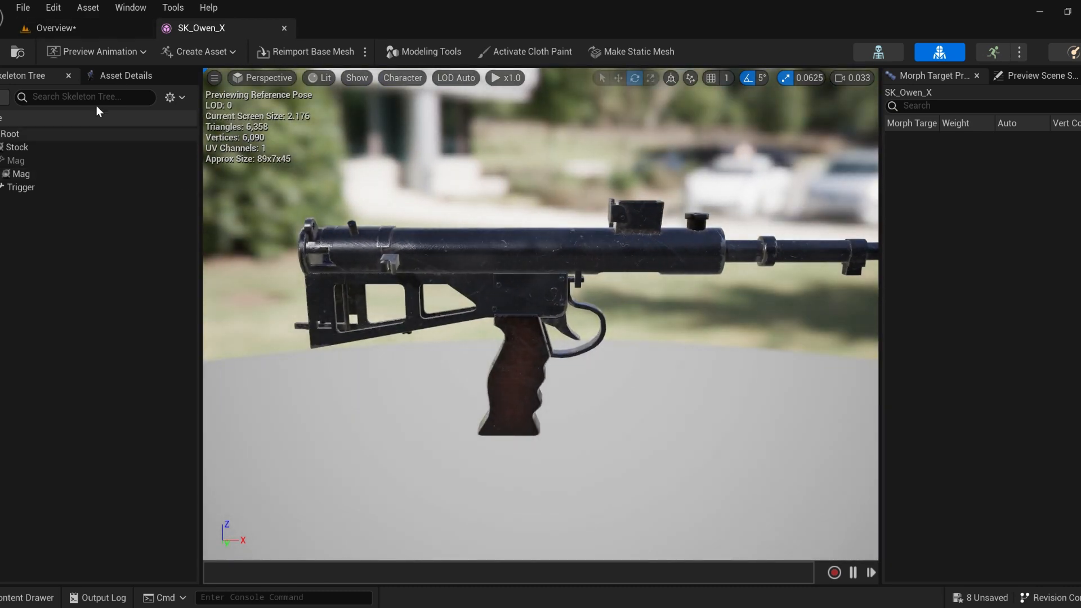
left_click(22, 133)
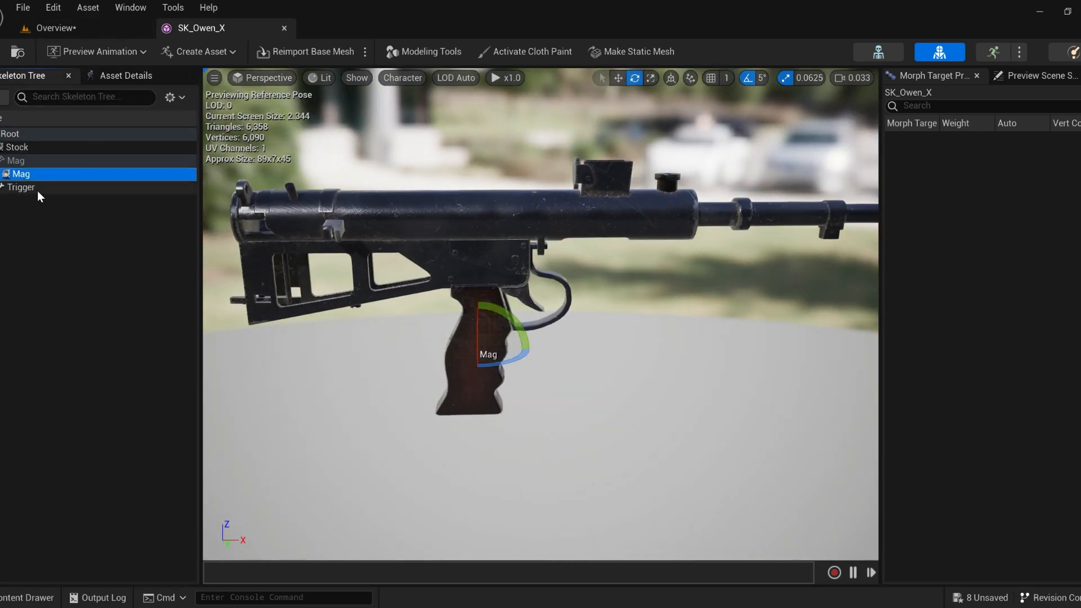
mouse_move(490, 215)
right_mouse_down()
mouse_move(521, 259)
mouse_move(597, 135)
mouse_move(490, 214)
right_mouse_up()
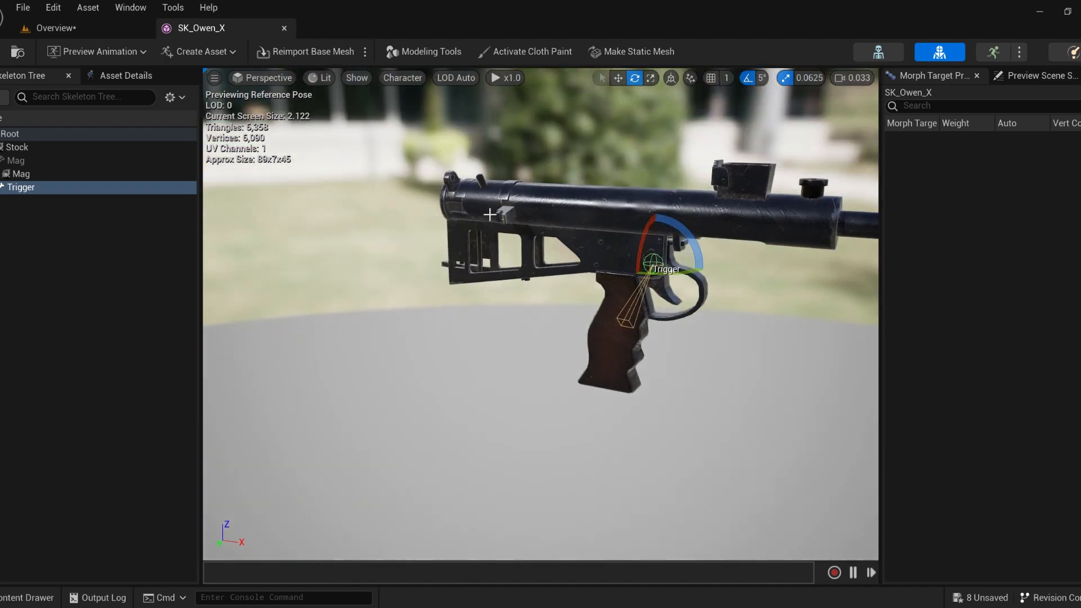
Open SK_Owen_X in the UV Editor and select UV islands while viewing the weapon in the 3D preview
left_click(62, 29)
right_click(255, 503)
left_click(450, 175)
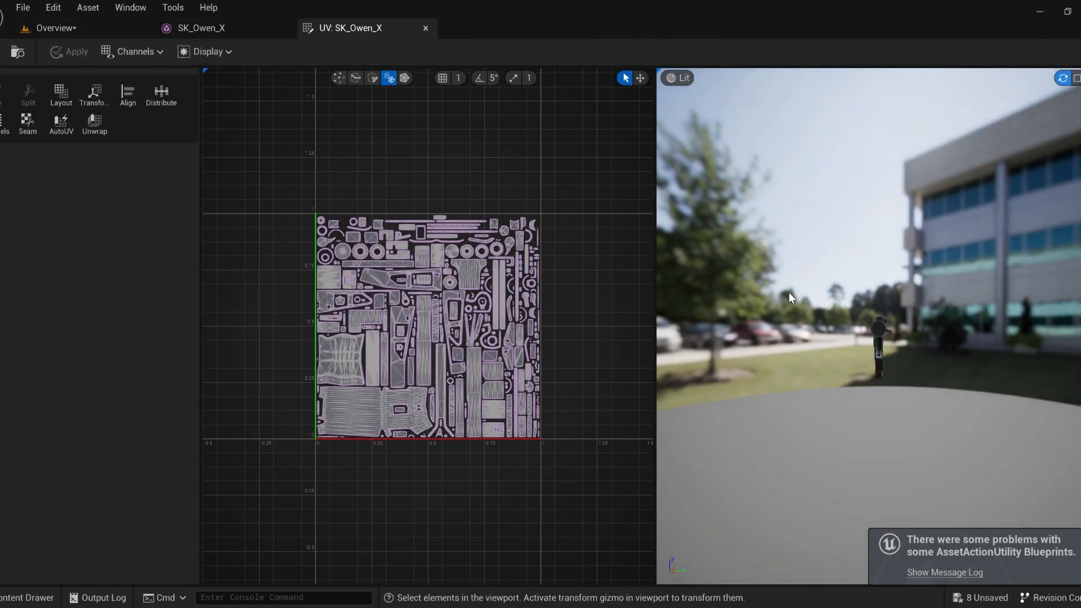
left_click_drag(787, 294, 856, 298)
right_click_drag(856, 299, 878, 338)
left_click(340, 363)
left_click(374, 411)
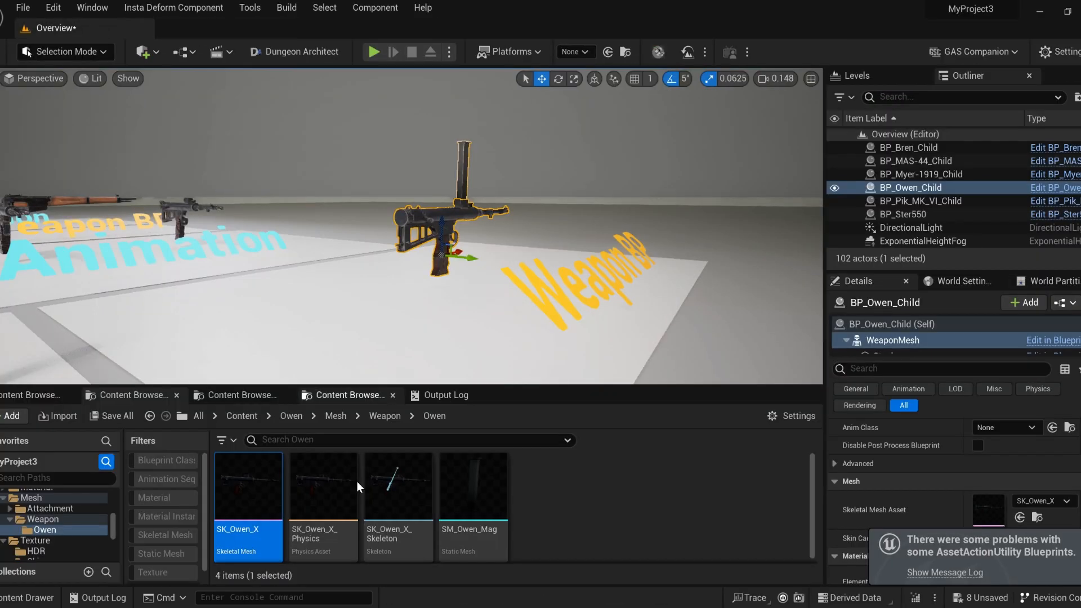
Locate the skeletal mesh of BP_Pik_MK_VI_Child in the project assets and open SK_Web-44_X in the UV Editor
right_click_drag(405, 305, 350, 276)
left_click(491, 262)
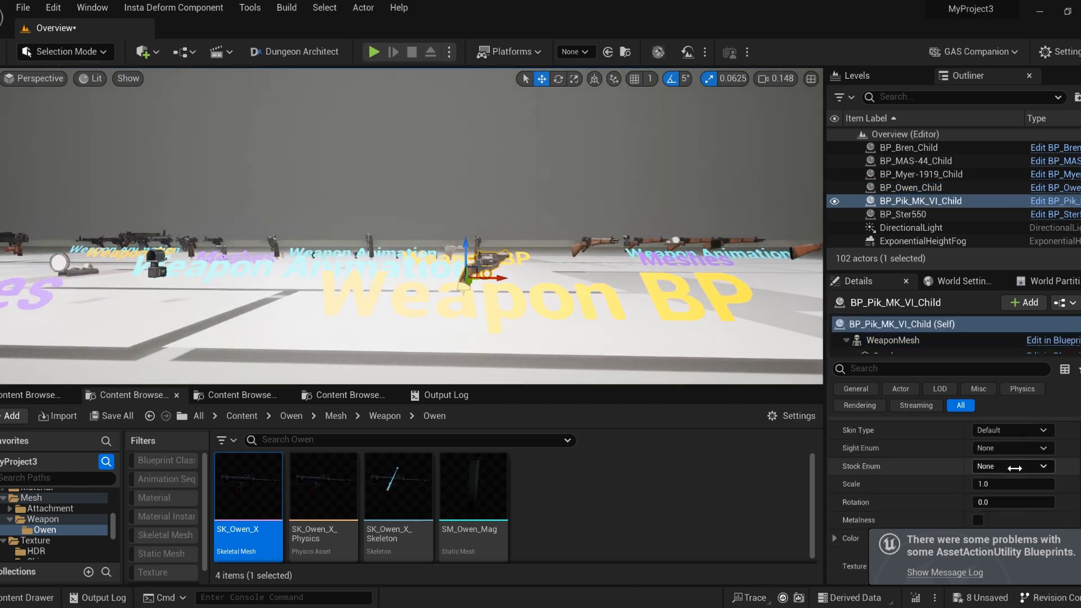
left_click(912, 341)
left_click(1037, 518)
right_click(233, 502)
left_click(283, 150)
Pick parts of the Web-44 revolver in the 3D preview to inspect their UV islands, and close the UV Editor
left_click_drag(879, 315, 783, 323)
right_click_drag(782, 323, 816, 349)
scroll(741, 331, "down", 5)
left_click(748, 338)
left_click_drag(749, 338, 948, 344)
left_click(917, 362)
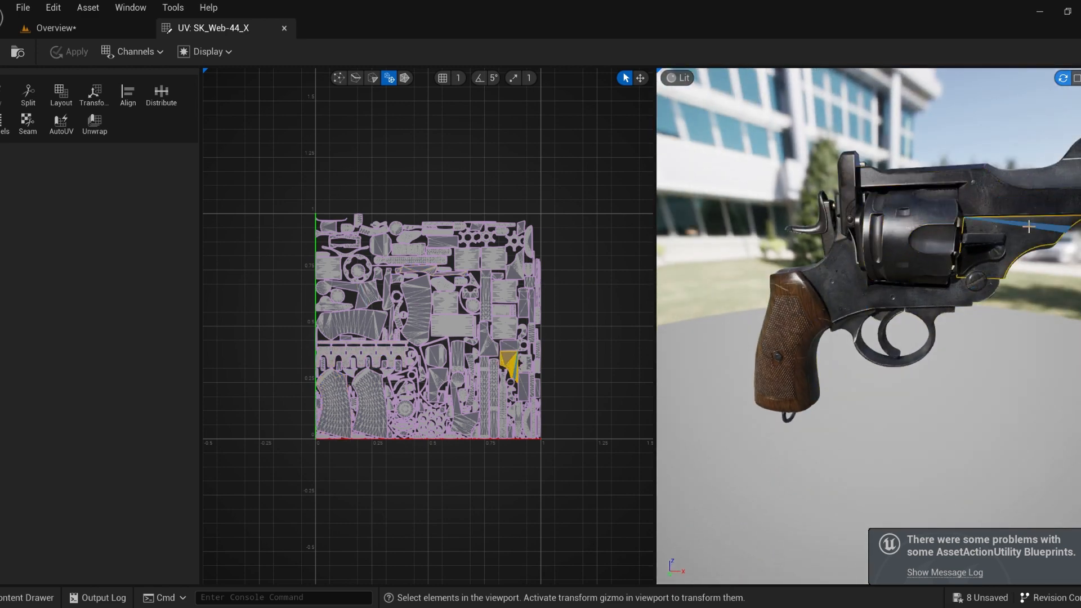
middle_click(221, 27)
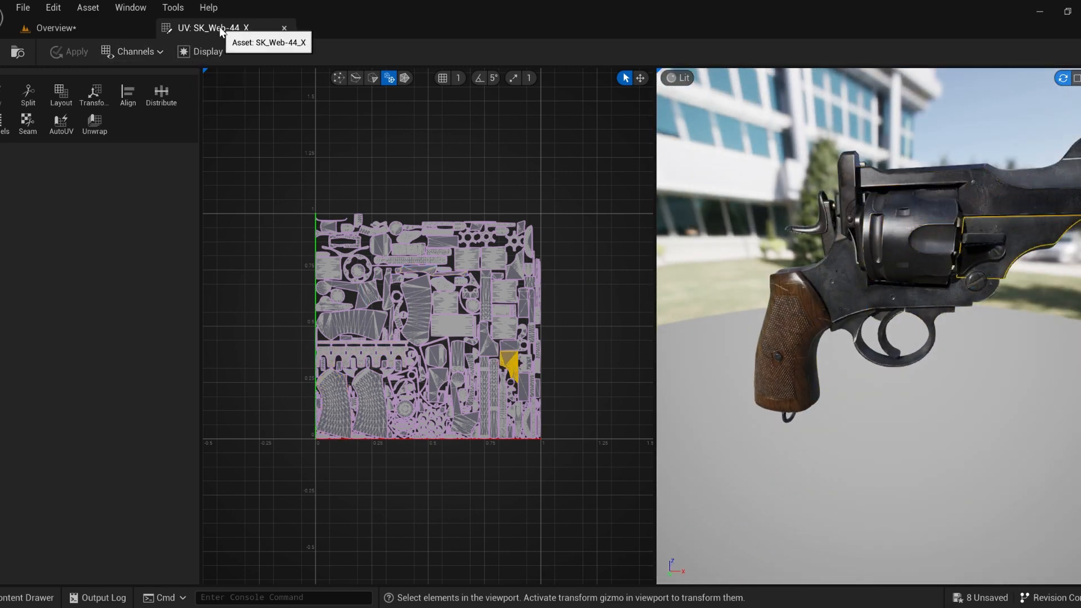
middle_click(220, 28)
Select the BP_MAS-44_Child rifle in the level and open its SK_MAS-44_XAxis skeletal mesh
left_click(480, 504)
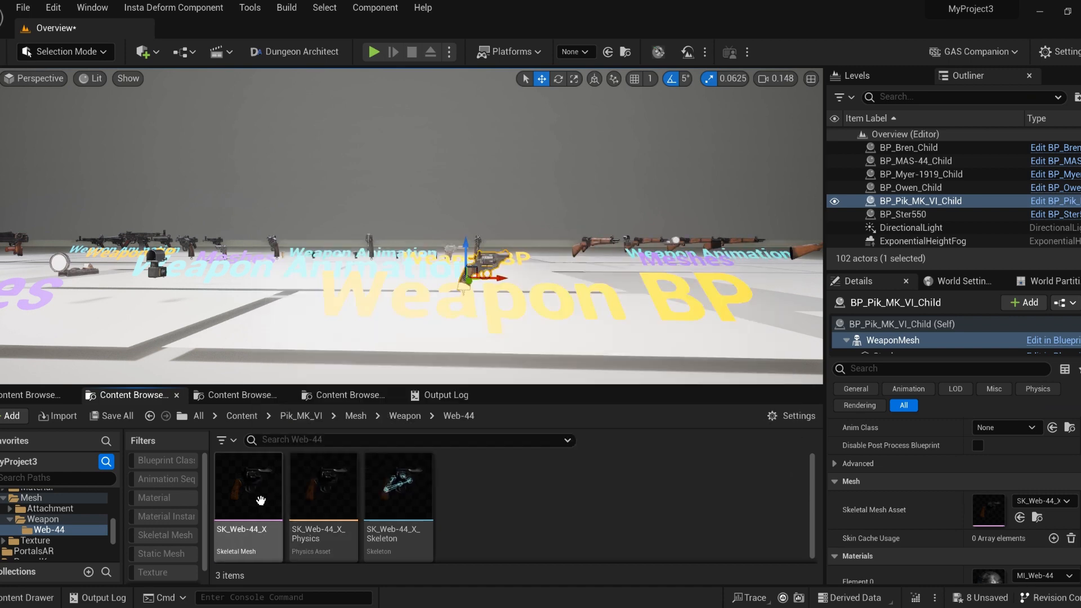
right_click_drag(508, 252, 509, 252)
key("w")
left_click(508, 252)
double_click(988, 509)
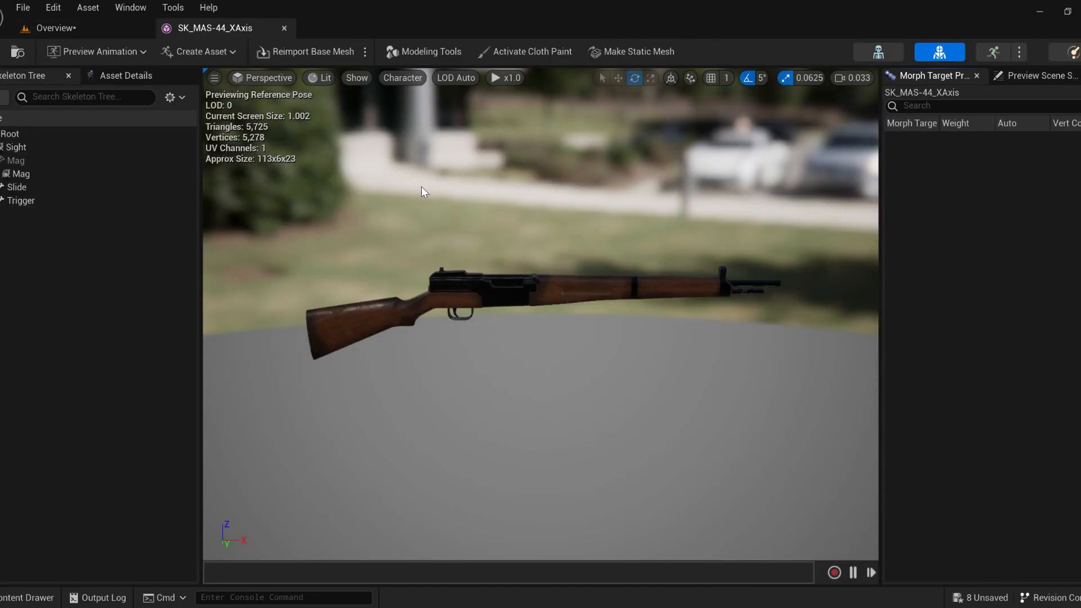
Inspect the MAS-44 rifle up close with its Slide bone selected, and close the skeletal mesh
right_click_drag(421, 187, 421, 187)
key("w")
scroll(298, 225, "up", 5)
right_click_drag(298, 225, 299, 225)
left_click(67, 188)
key("w")
right_click_drag(495, 300, 450, 323)
key("s")
key("s")
middle_click(225, 32)
Locate SK_MAS-44_XAxis among the project assets and open it in the UV Editor
left_click(524, 472)
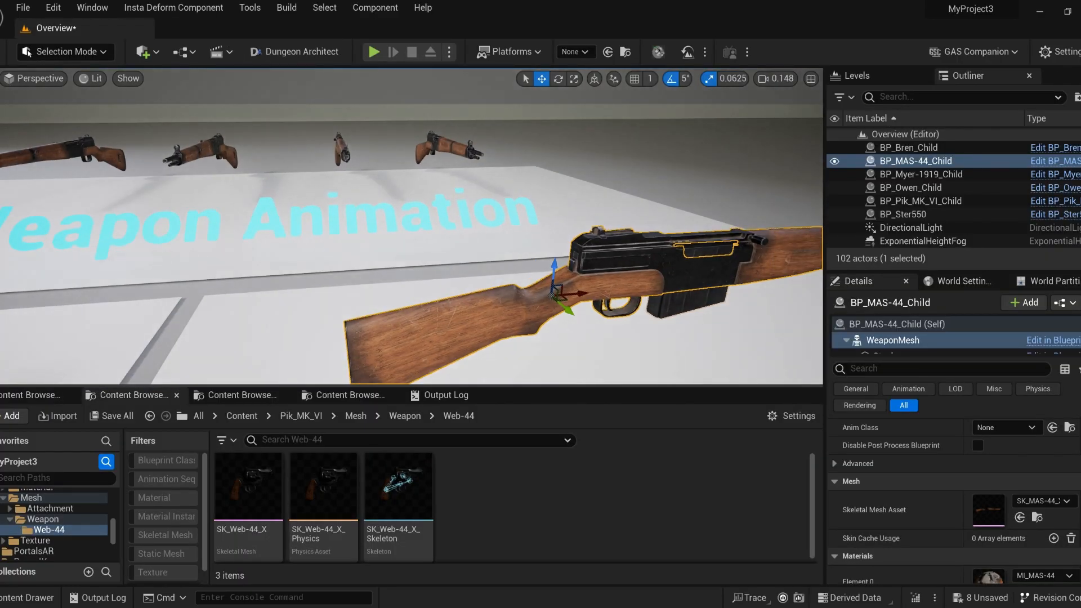
left_click(1039, 519)
right_click(257, 495)
left_click(326, 35)
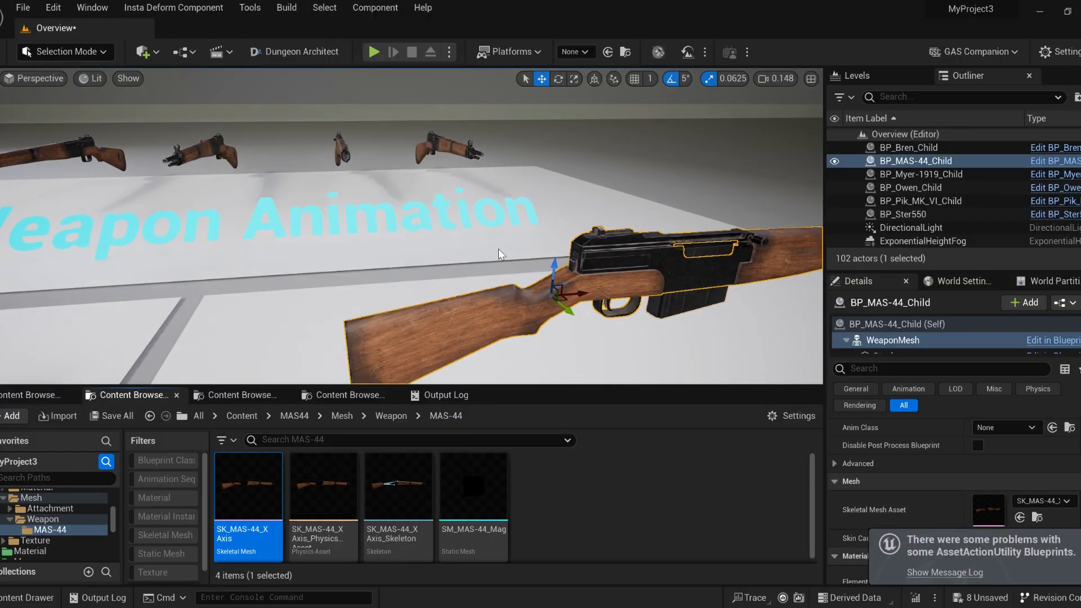
Pick the MAS-44 rifle's wooden stock in the 3D preview to inspect its UV island, and close the UV Editor
left_click_drag(816, 338, 878, 338)
left_click(771, 338)
left_click_drag(771, 338, 879, 349)
left_click_drag(962, 352, 900, 349)
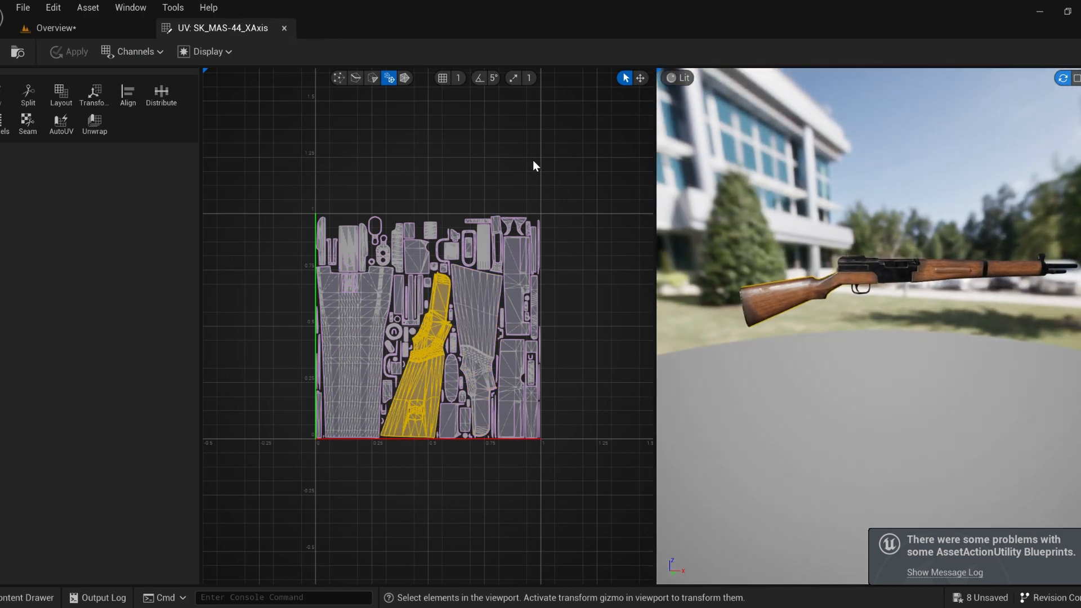
middle_click(237, 28)
Open SK_Myer-1919_X from the BP_Myer-1919_Child pistol, inspect its Slider, Mag and Hammer bones, and close the mesh
mouse_move(497, 363)
right_mouse_down()
mouse_move(417, 351)
mouse_move(484, 366)
right_mouse_up()
left_click(307, 221)
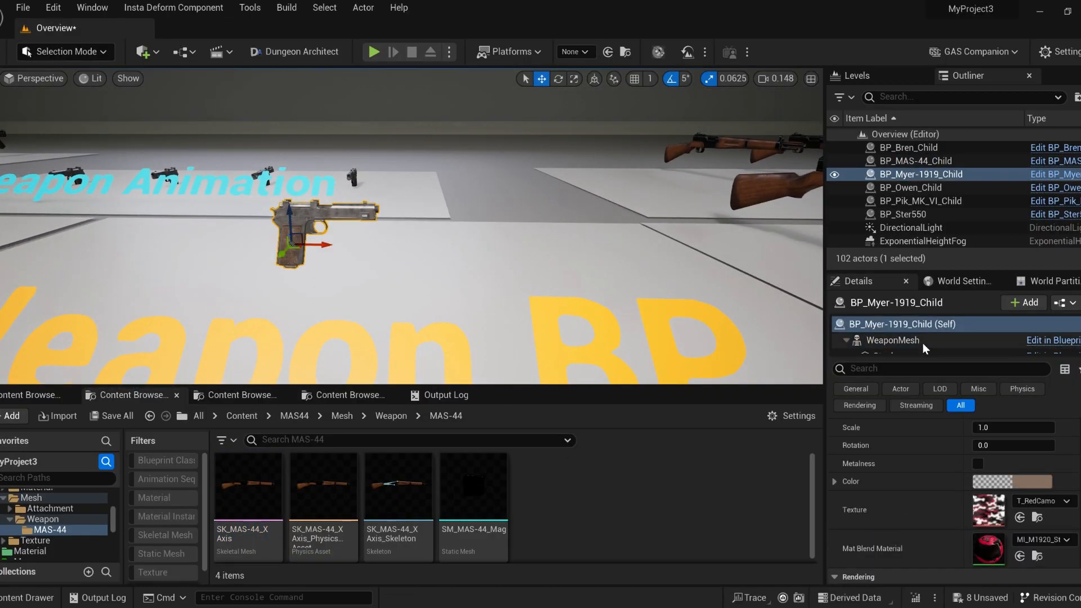
double_click(987, 507)
left_click(572, 218)
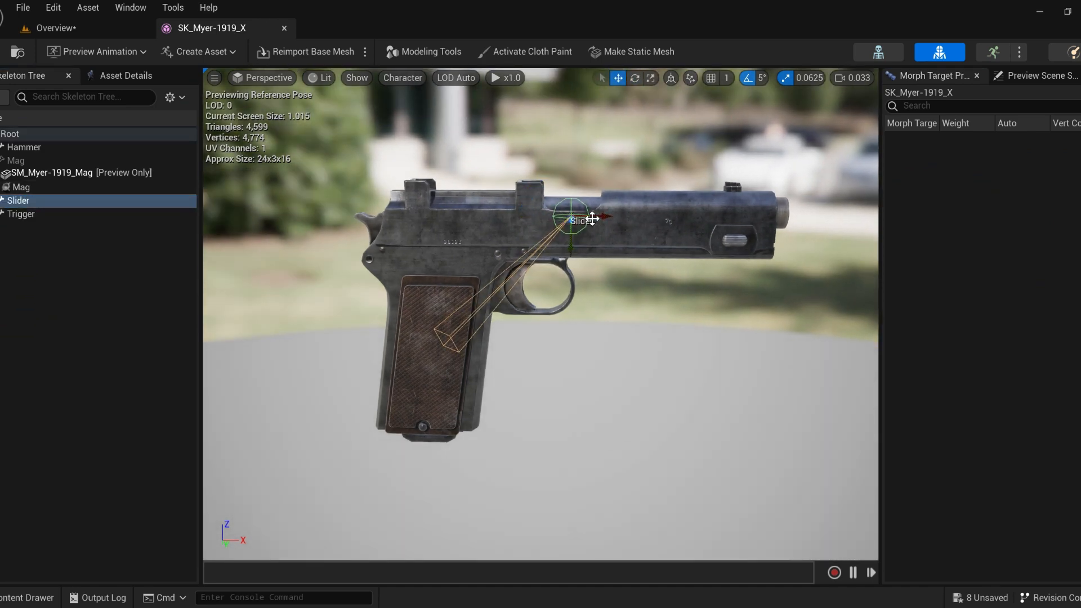
left_click(27, 148)
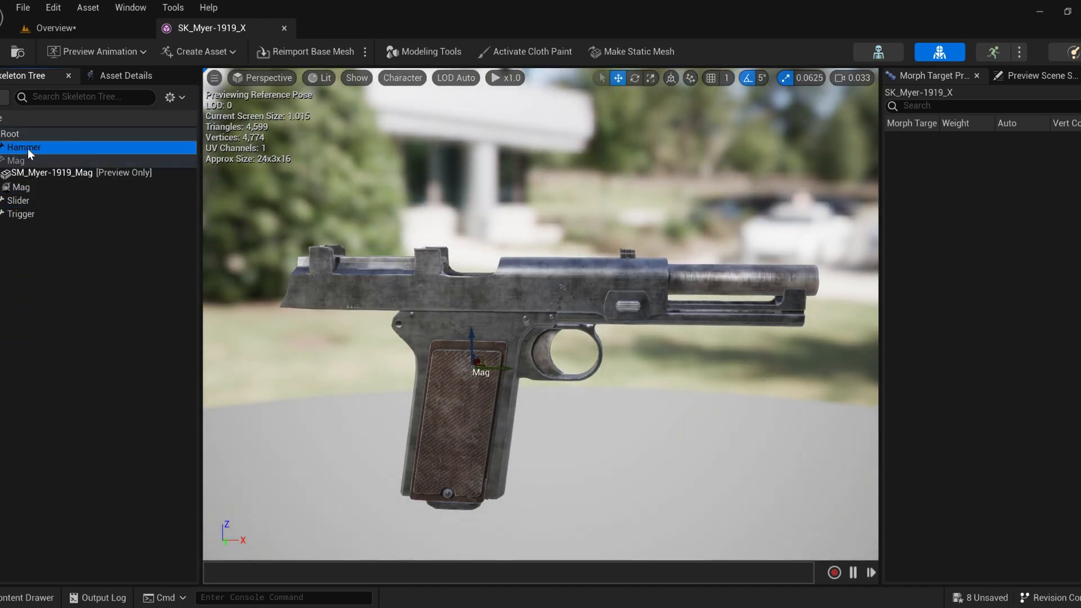
middle_click(238, 29)
Select BP_Ster550 in the level, locate its skeletal mesh in the project assets and open SK_Ster-550_Assault_Xaxis
right_click_drag(361, 214, 316, 201)
left_click(317, 201)
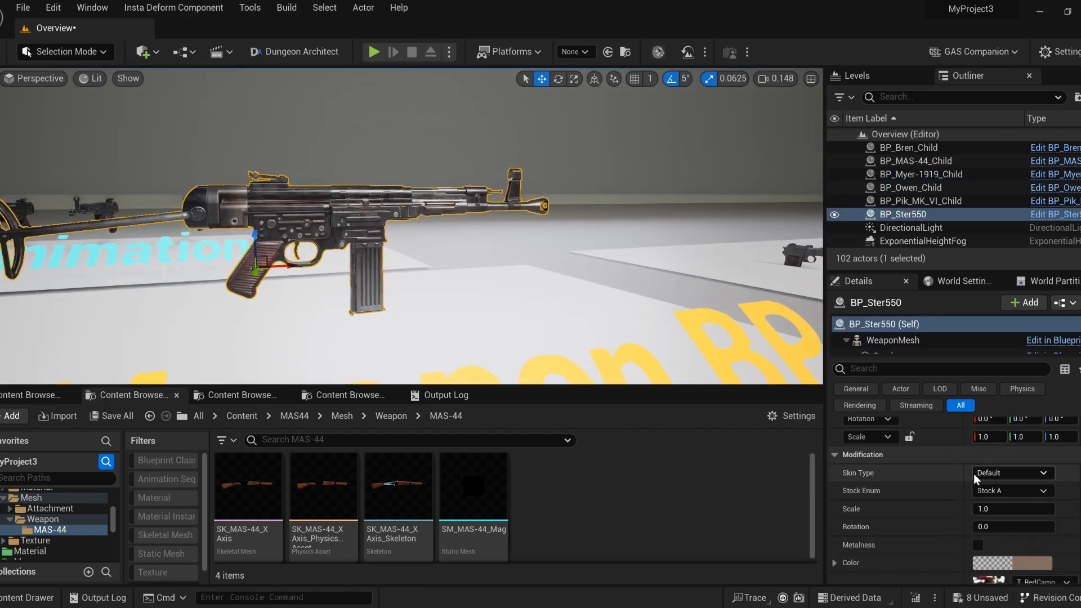
scroll(1012, 511, "down", 2)
left_click(1037, 537)
double_click(263, 478)
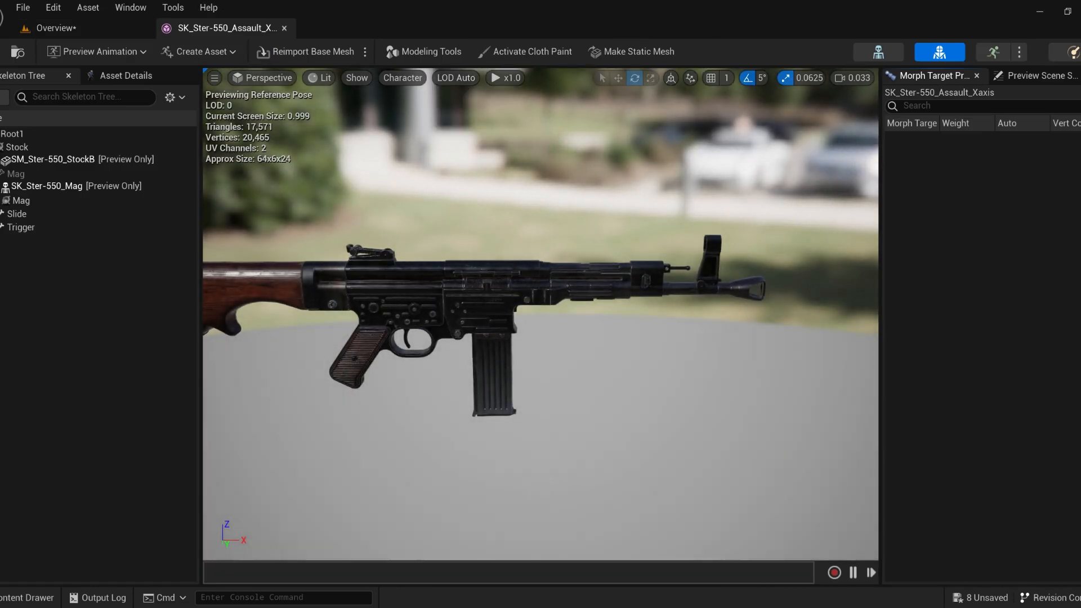
Inspect the Slide and Root1 bones of the Ster-550 rifle and close the skeletal mesh
right_click_drag(428, 236, 394, 237)
left_click(18, 214)
left_click(16, 134)
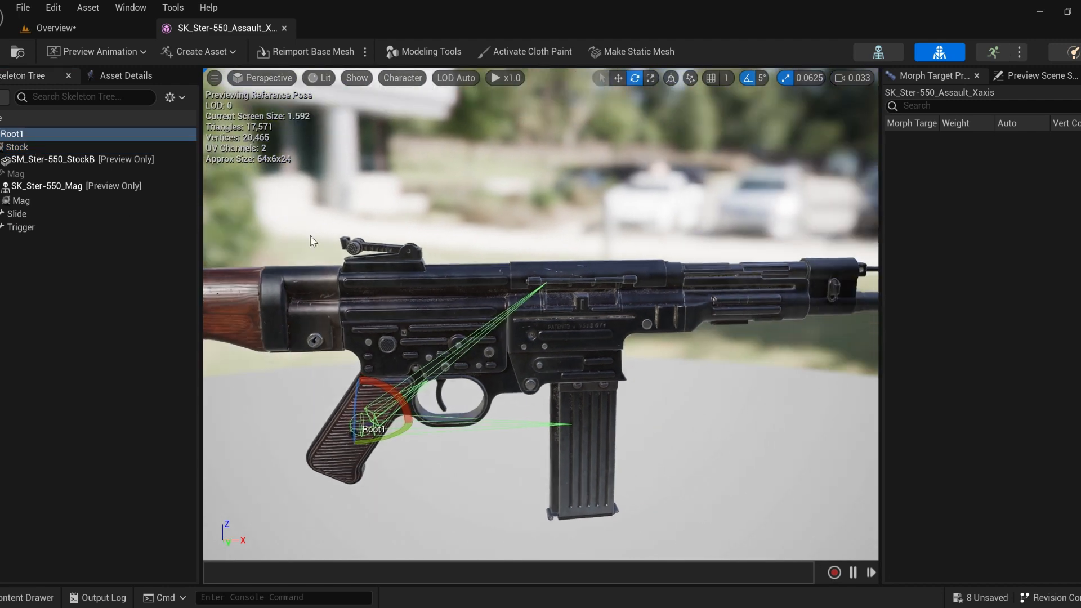
left_click(284, 28)
Open SK_Ster-550_Assault_Xaxis in the UV Editor, inspect the receiver's UV islands and close the editor
right_click(243, 494)
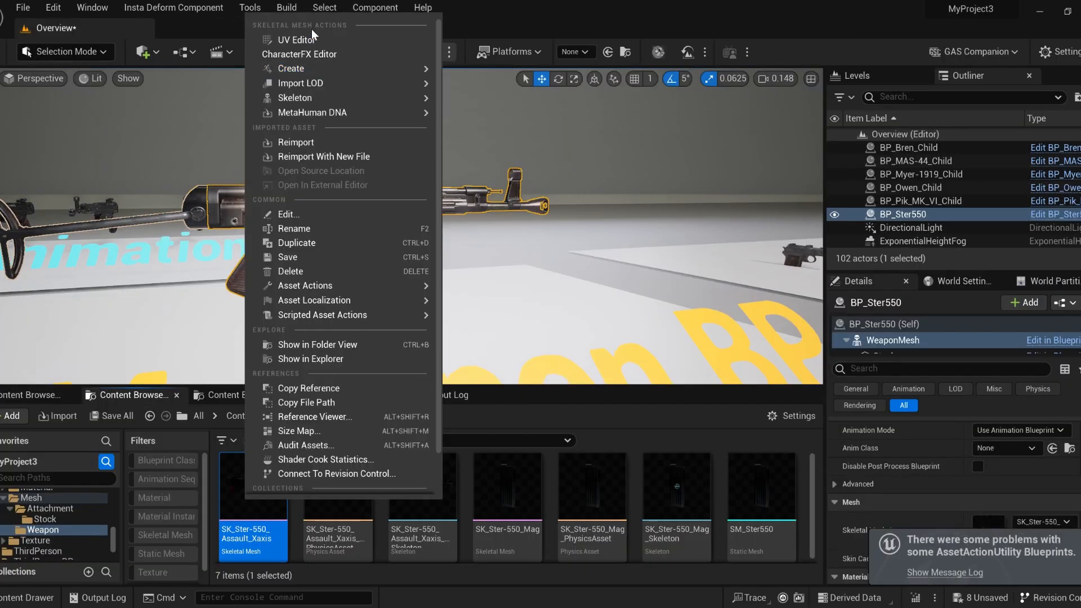
left_click(313, 37)
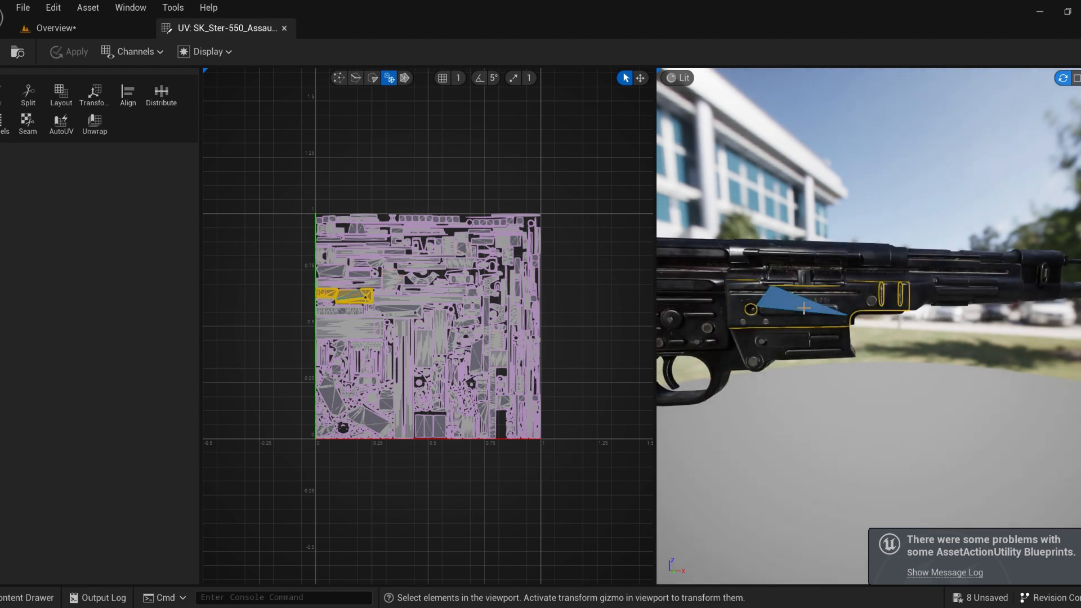
left_click(284, 28)
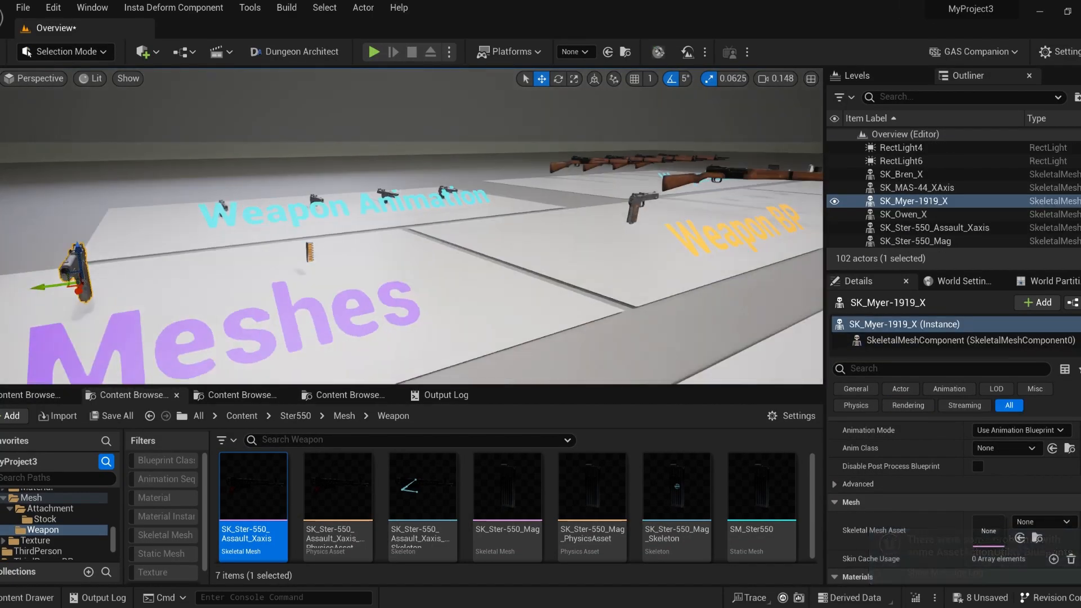
Locate the skeletal mesh of BP_Myer-1919_Child in the project assets and open SK_Myer-1919_X in the UV Editor
right_click_drag(412, 226, 409, 224)
left_click(900, 341)
left_click(1037, 539)
right_click(259, 492)
left_click(316, 41)
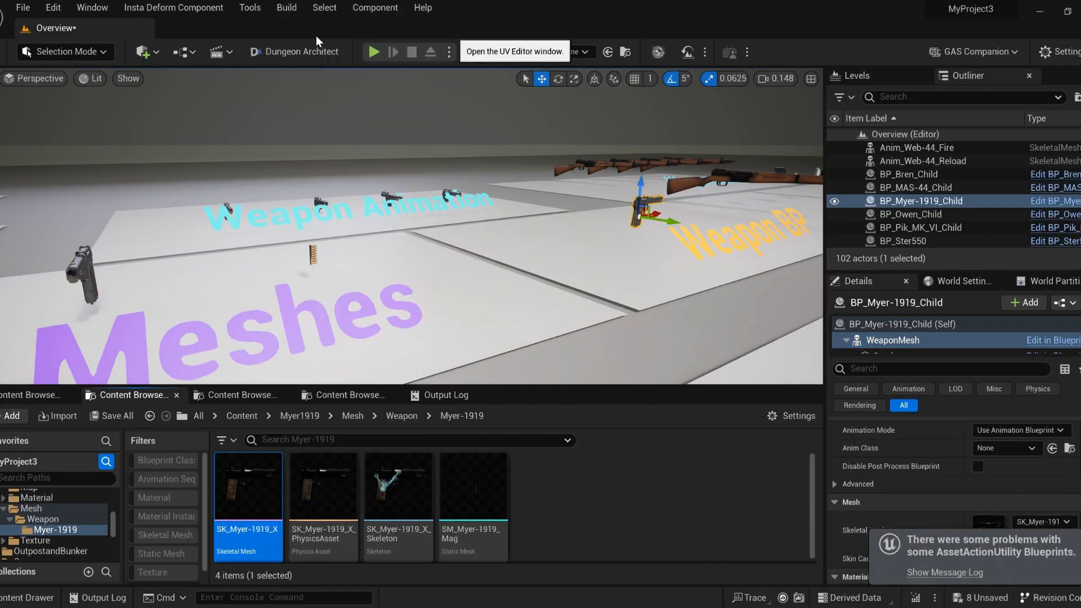
Pick the Myer-1919 pistol's grip panels on both sides in the 3D preview to inspect their UV islands
left_click_drag(728, 259, 855, 264)
left_click(814, 352)
left_click_drag(836, 366, 1013, 366)
left_click(943, 338)
left_click_drag(878, 405, 704, 405)
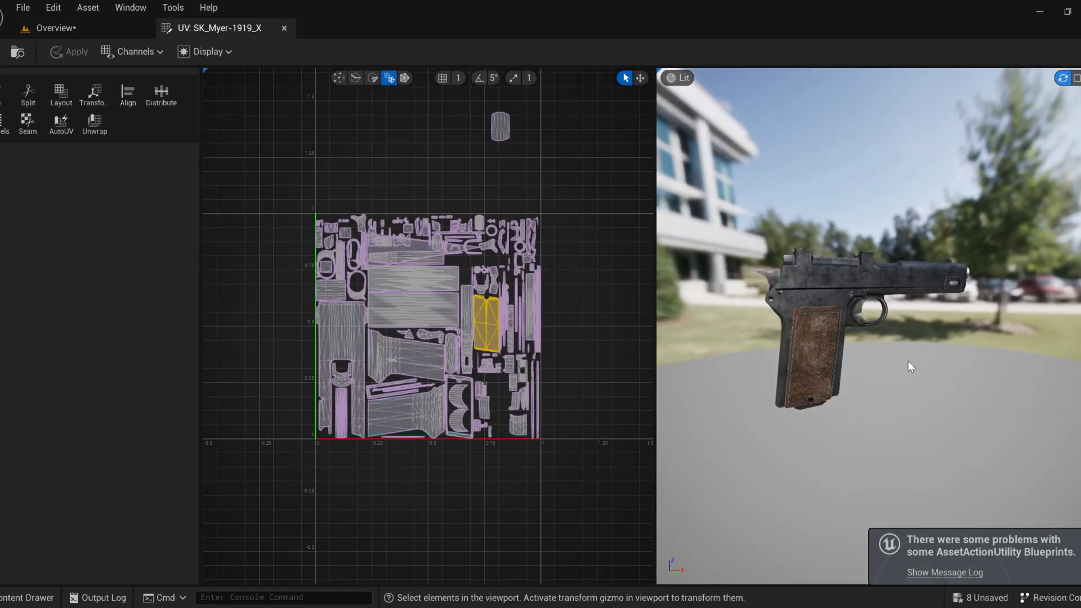
left_click(811, 361)
left_click_drag(855, 422, 1002, 423)
left_click(919, 371)
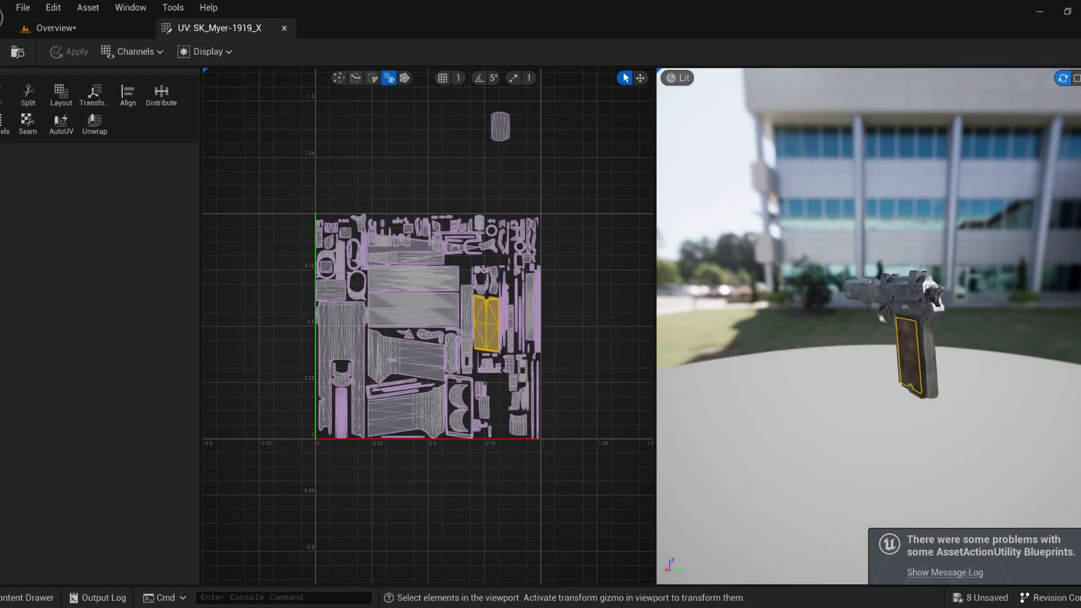
Inspect the UV islands of the Myer-1919's upper parts from several angles in the 3D preview, and close the UV Editor
scroll(912, 372, "up", 4)
left_click_drag(879, 388, 940, 386)
middle_click_drag(941, 386, 941, 315)
scroll(941, 316, "down", 3)
mouse_move(844, 372)
left_mouse_down()
mouse_move(1013, 371)
mouse_move(844, 366)
mouse_move(827, 383)
left_mouse_up()
left_click(820, 207)
left_click_drag(820, 207, 817, 239)
left_click(957, 228)
left_click(815, 244)
left_click_drag(930, 209, 888, 247)
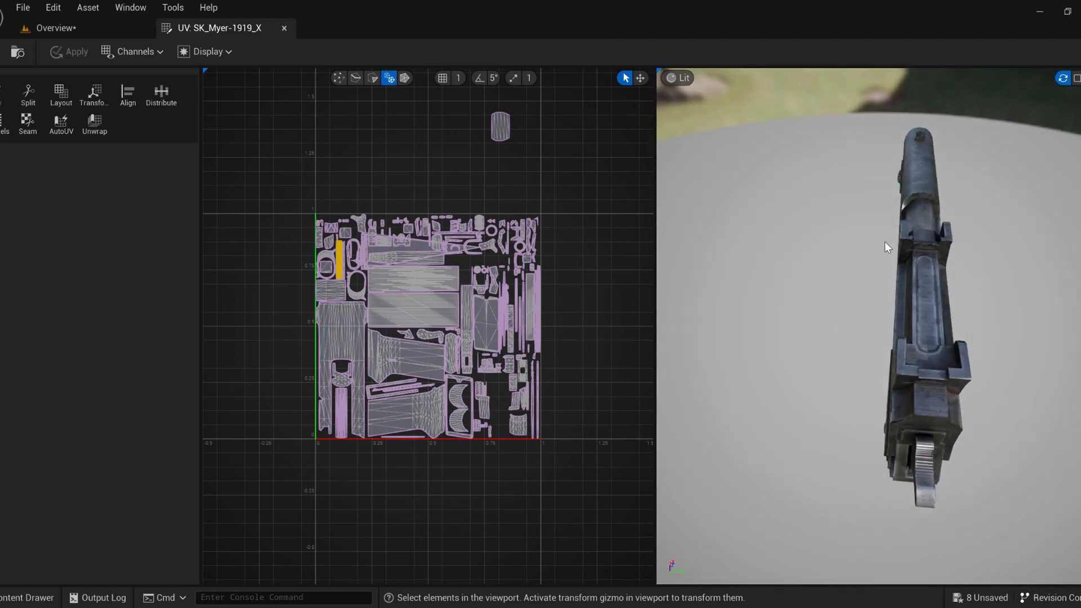
middle_click(226, 29)
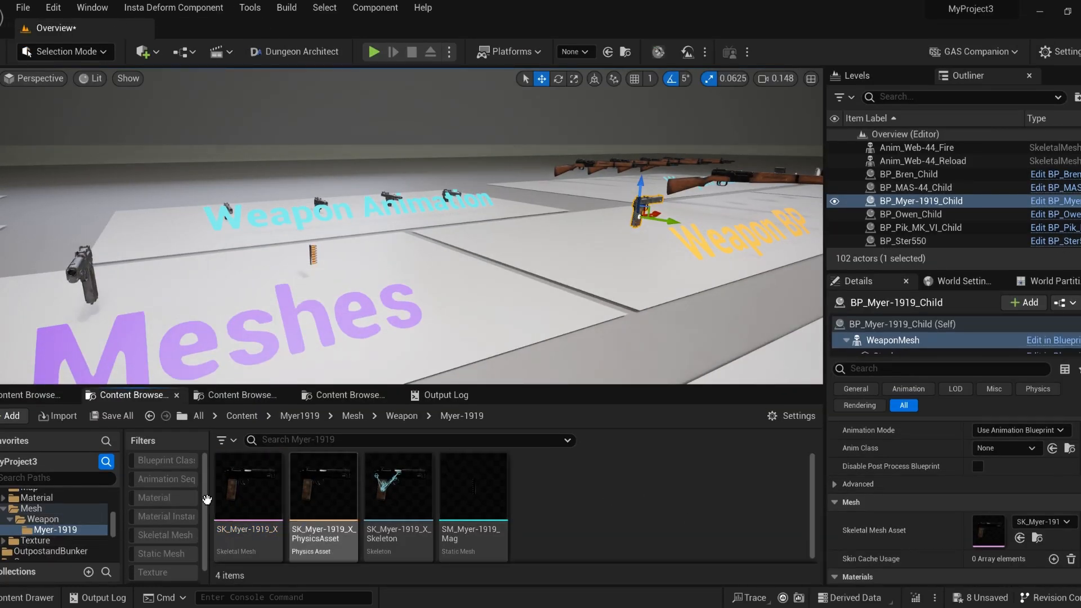
Search the Myer1919 Texture folder for assets with Dimensions = 4096, and go to the Myer-1919 mesh folder
left_click(35, 540)
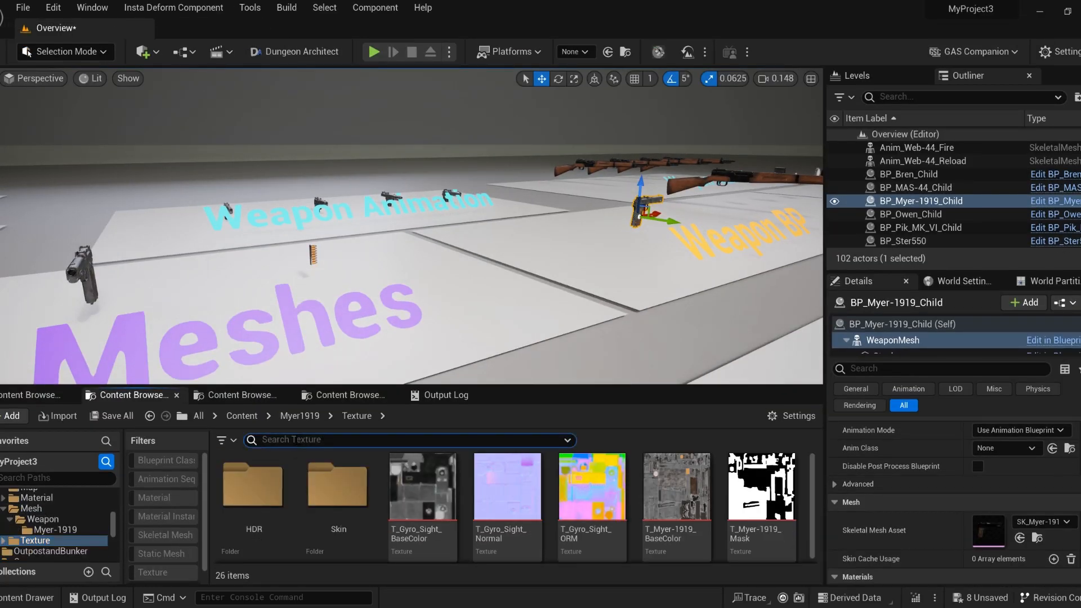
type("dimension")
type("4096")
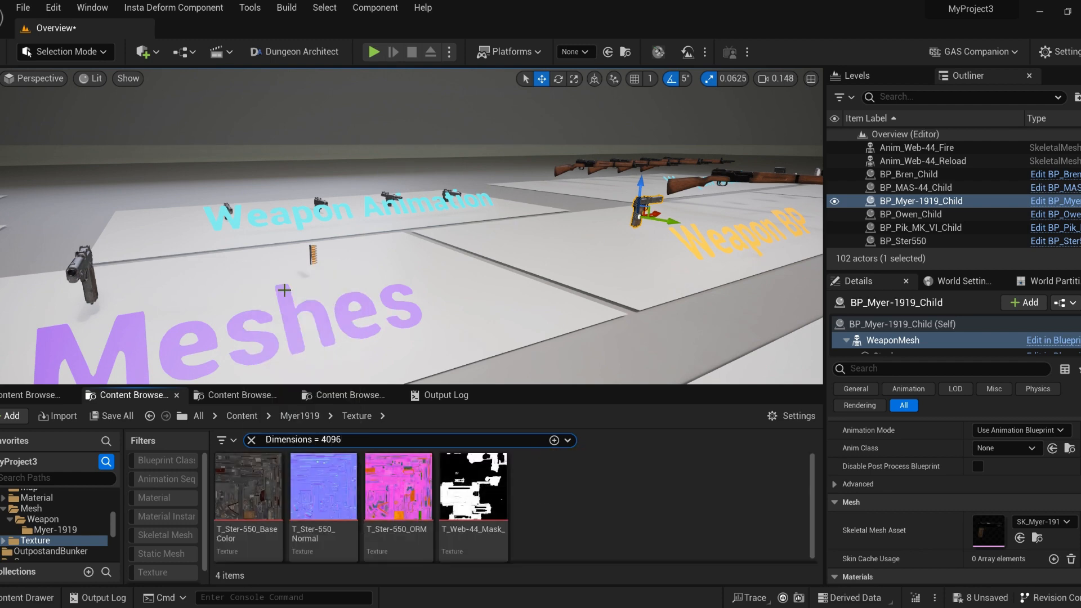
left_click(55, 551)
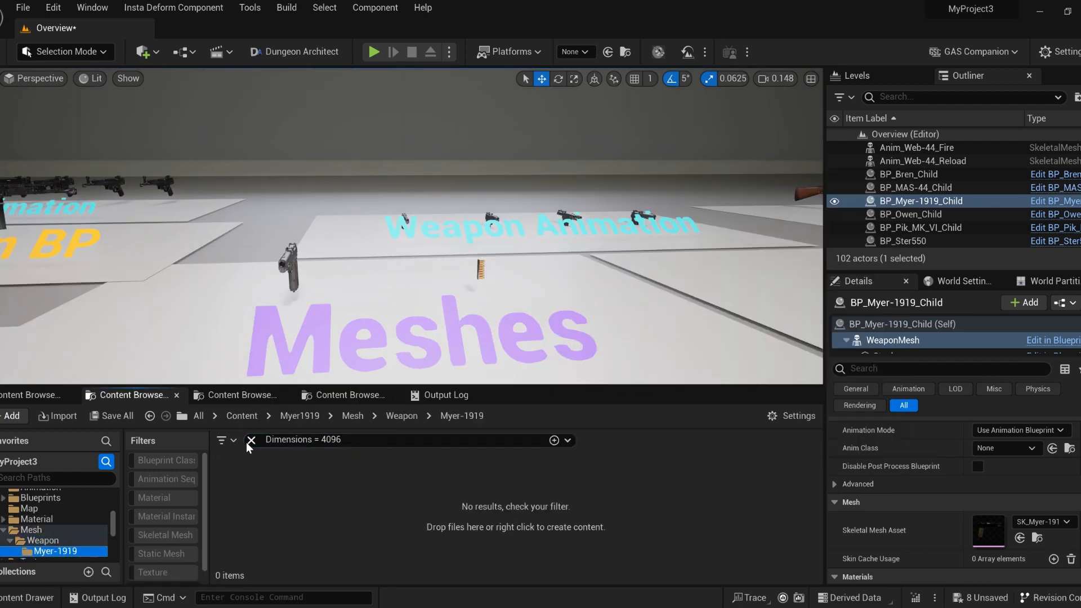
Open the Myer-1919's material instance and search the Myer1919 Texture folder for assets with Dimensions = 4096
left_click(251, 439)
double_click(989, 476)
left_click(34, 561)
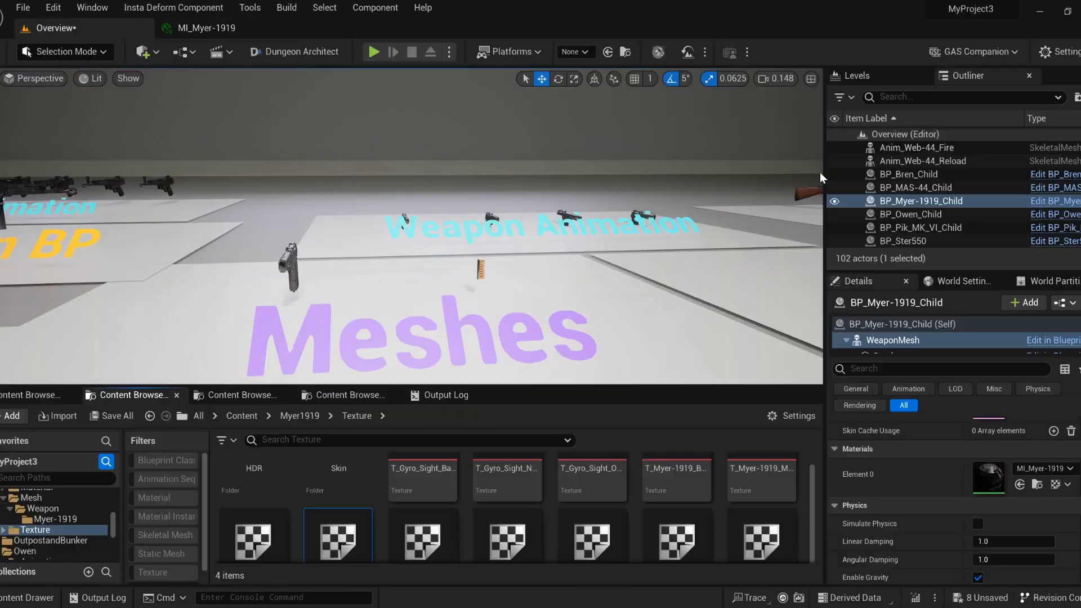
left_click(355, 439)
type("Dimensions = 4096")
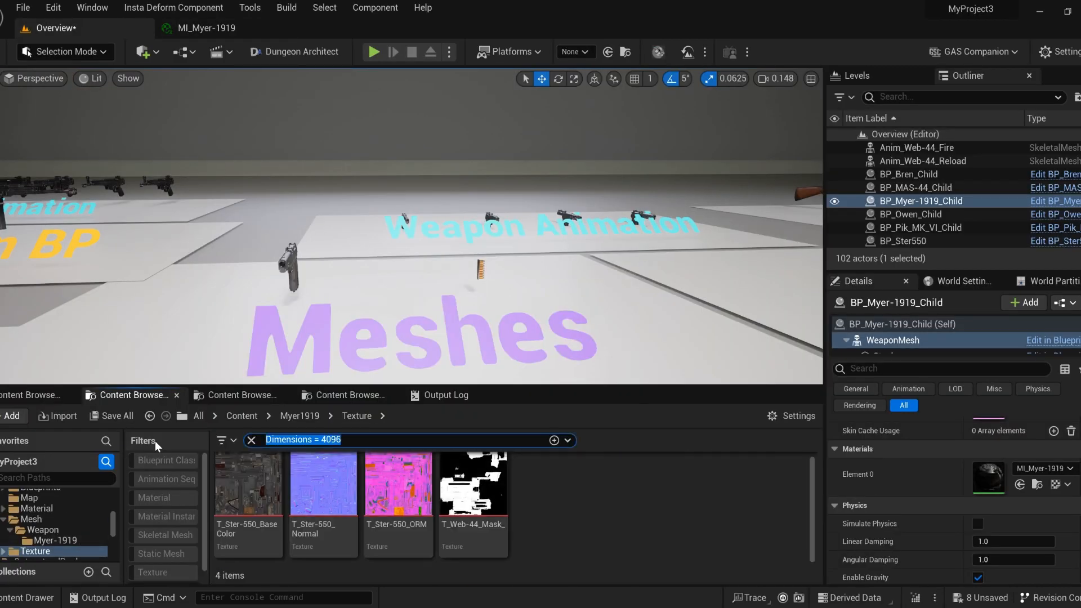
Clear the search and look through all textures in the Myer1919 Texture folder and its Skin subfolder
key("BackSpace")
scroll(809, 535, "down", 5)
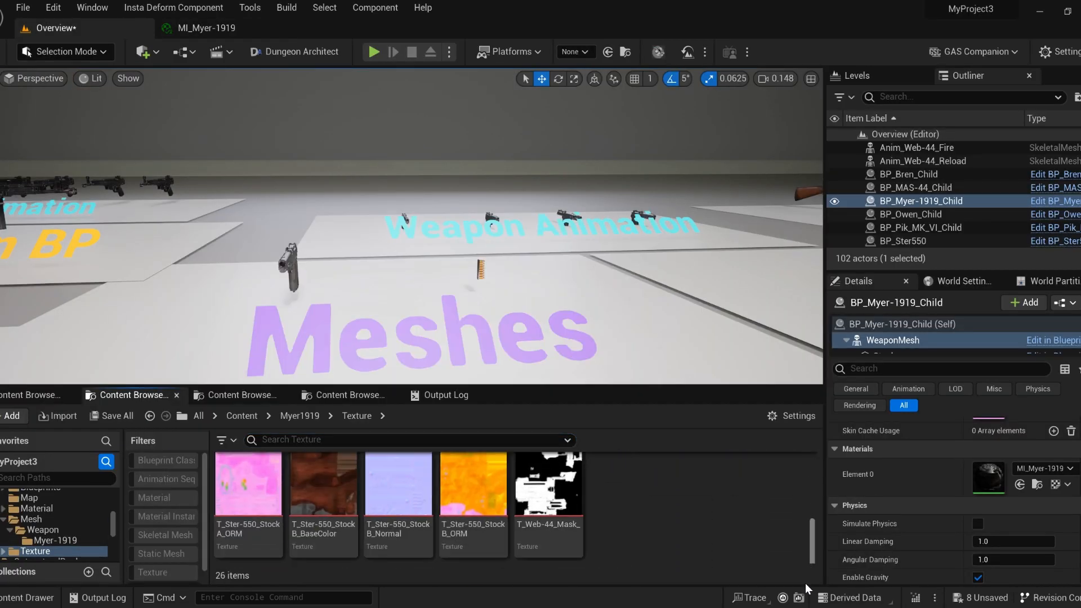
left_click_drag(805, 583, 812, 478)
right_click_drag(620, 304, 506, 287)
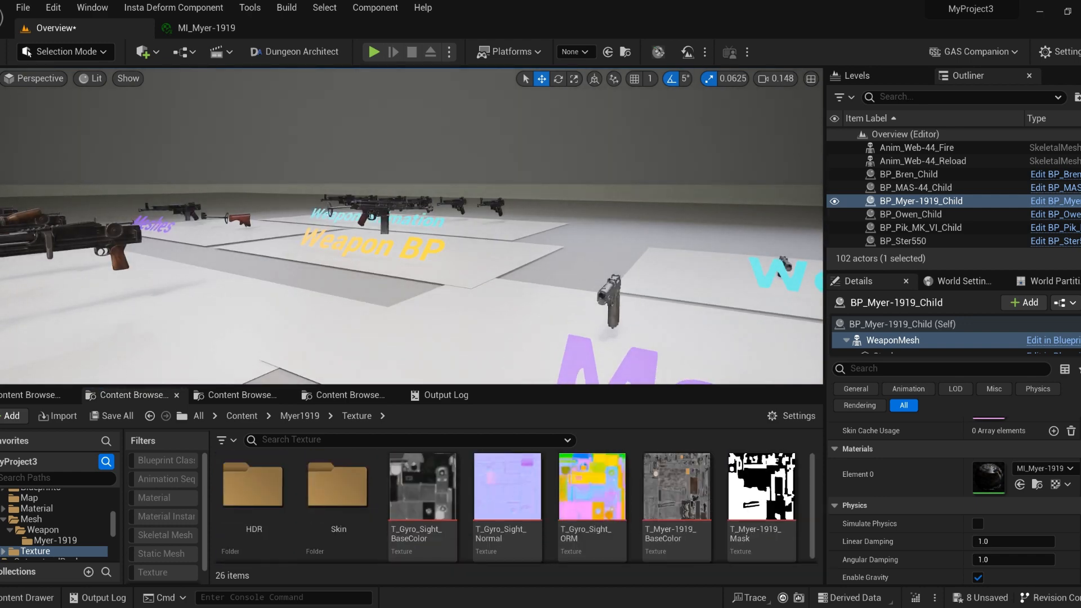
left_click(386, 218)
right_click_drag(563, 316, 665, 332)
double_click(337, 485)
scroll(338, 490, "down", 5)
Select BP_MAS-44_Child in the level, and open T_Myer-1919_Normal for inspection before closing it
right_click_drag(309, 332, 242, 333)
left_click(518, 279)
left_click(55, 497)
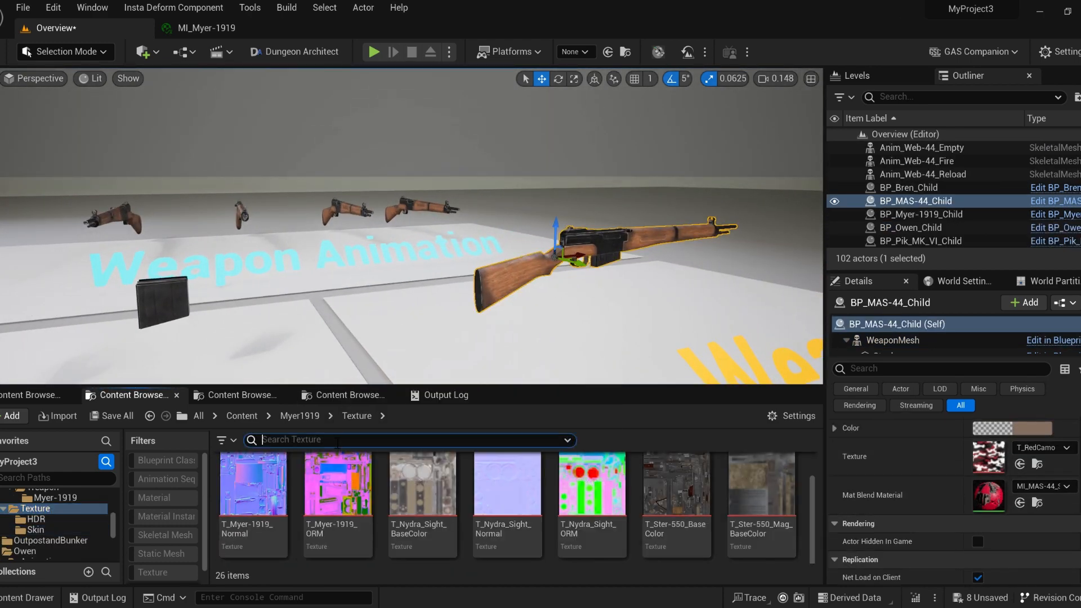
double_click(246, 510)
left_click(425, 27)
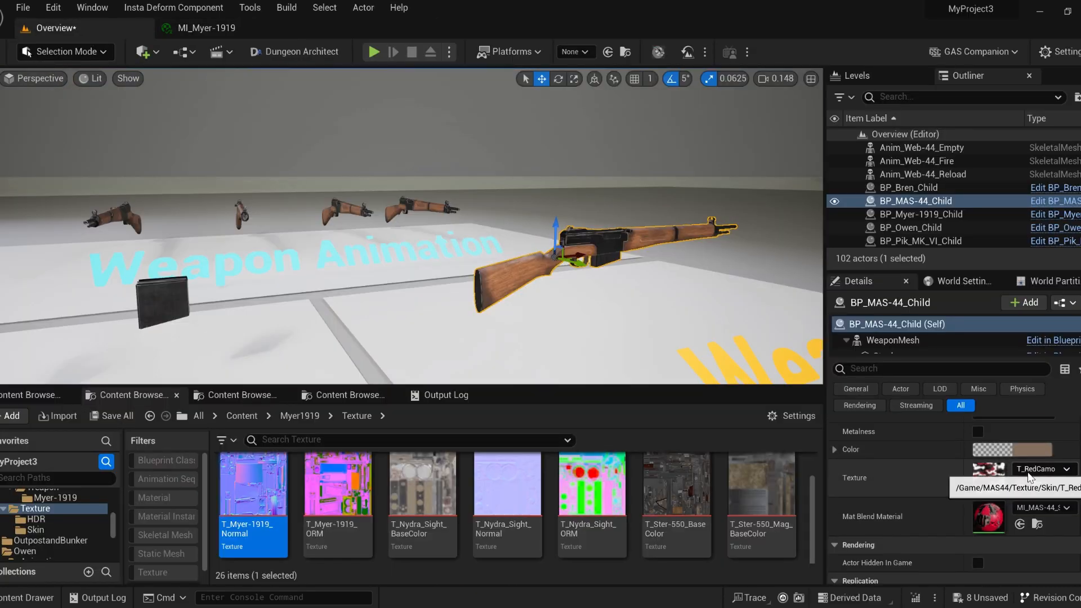
Locate the MAS-44's assets and search the MAS44 Texture folder for assets with Dimensions = 4096
left_click(1037, 497)
left_click(35, 540)
left_click(338, 440)
type("Dimensions = 4096")
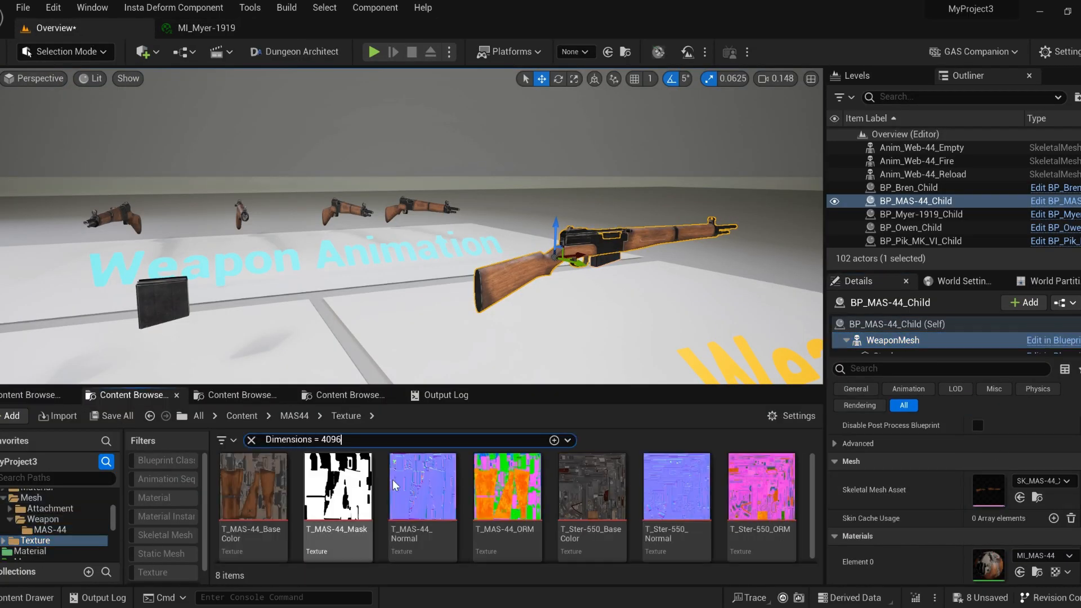
scroll(690, 527, "down", 2)
scroll(692, 527, "up", 2)
scroll(776, 503, "down", 1)
scroll(306, 539, "down", 3)
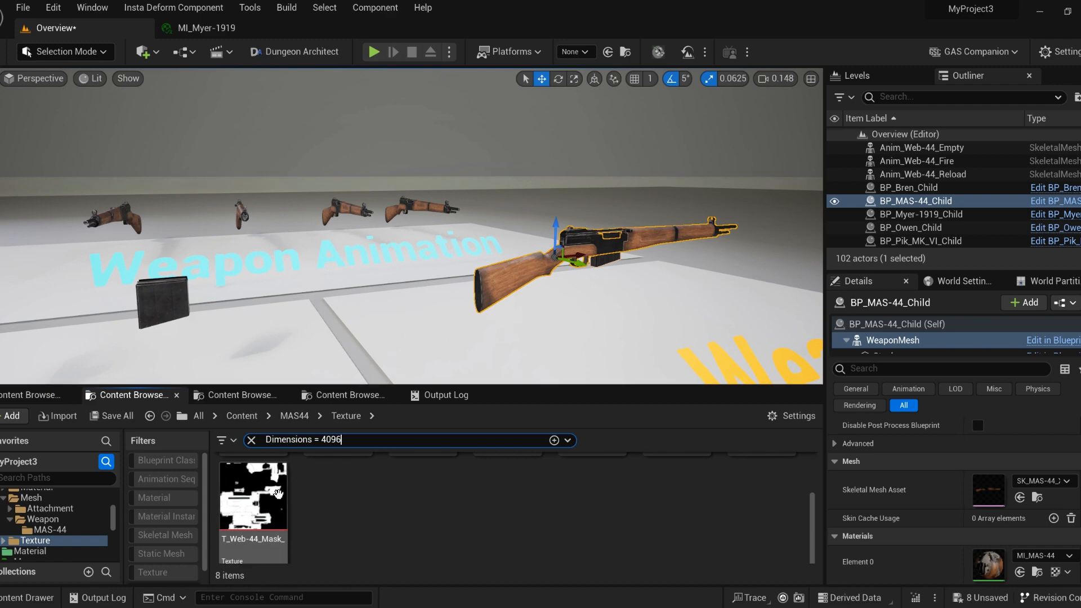
scroll(393, 529, "up", 2)
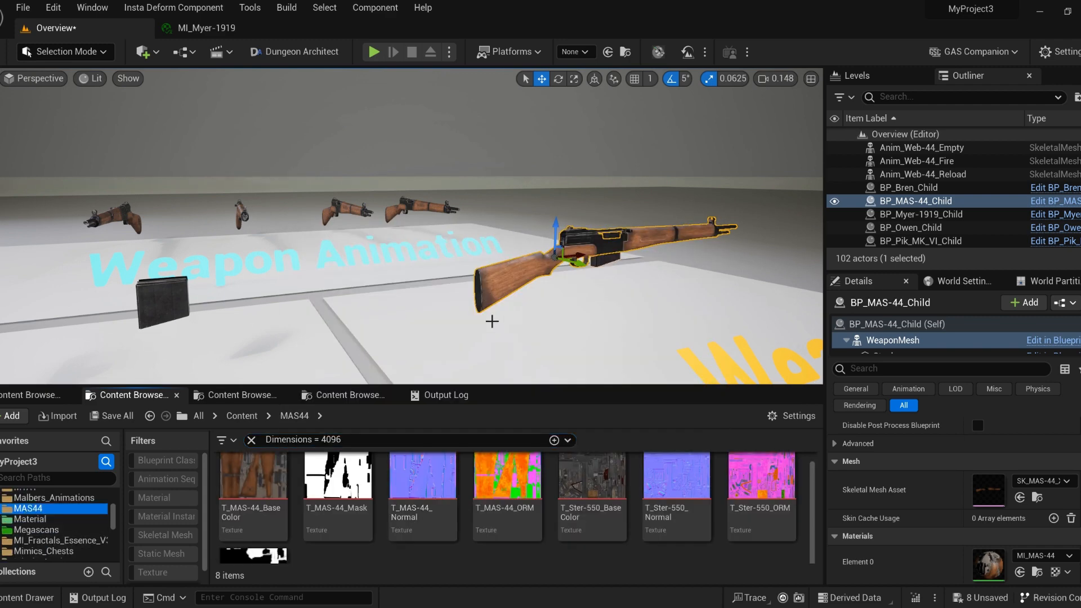
Select BP_Owen_Child and search the Owen Texture folder for assets with Dimensions = 4096
key("w")
mouse_move(492, 321)
right_mouse_down()
mouse_move(637, 323)
mouse_move(484, 322)
right_mouse_up()
left_click(491, 267)
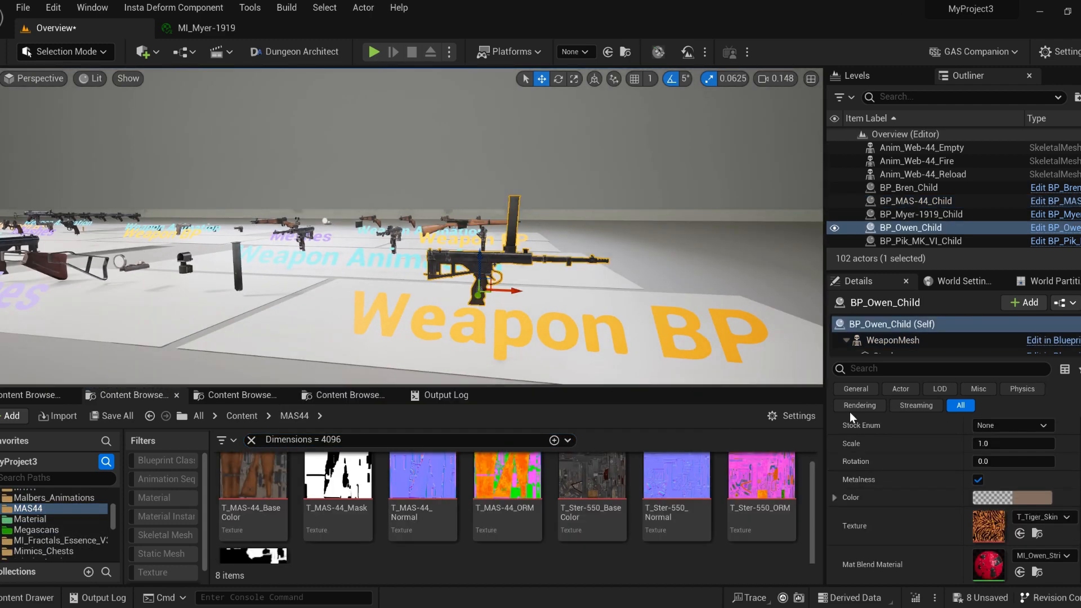
left_click(1037, 561)
left_click(35, 540)
left_click(403, 440)
type("Dimensions = 4096")
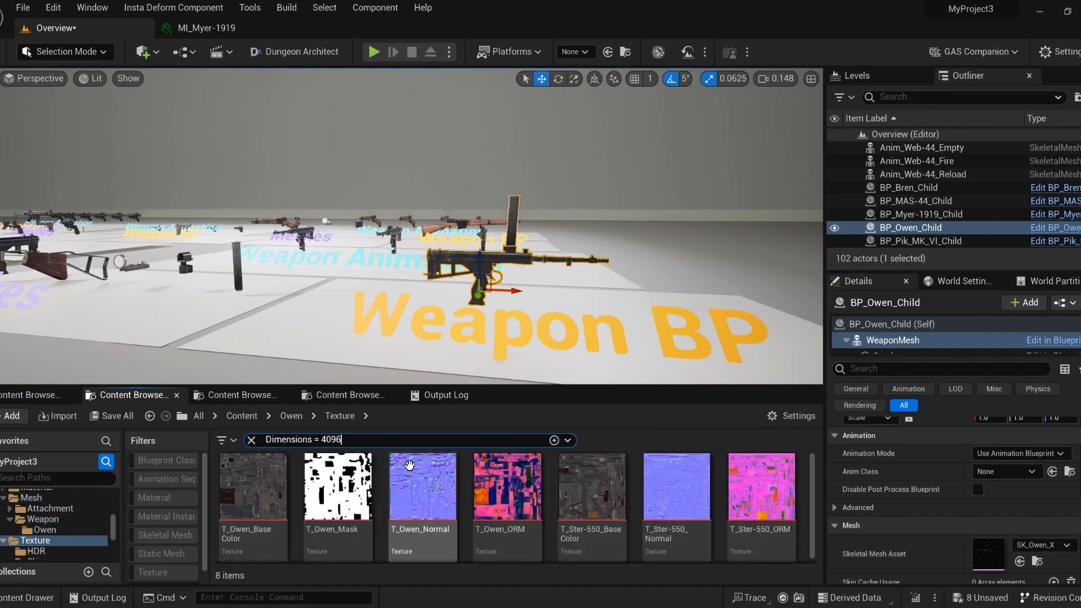
scroll(622, 495, "down", 3)
Select BP_Bren_Child and search the Bren Texture folder for assets with Dimensions = 4096
key("w")
right_click_drag(507, 304, 428, 323)
left_click(394, 267)
left_click(893, 341)
left_click(1037, 580)
left_click(35, 541)
left_click(360, 440)
type("Dimensions = 4096")
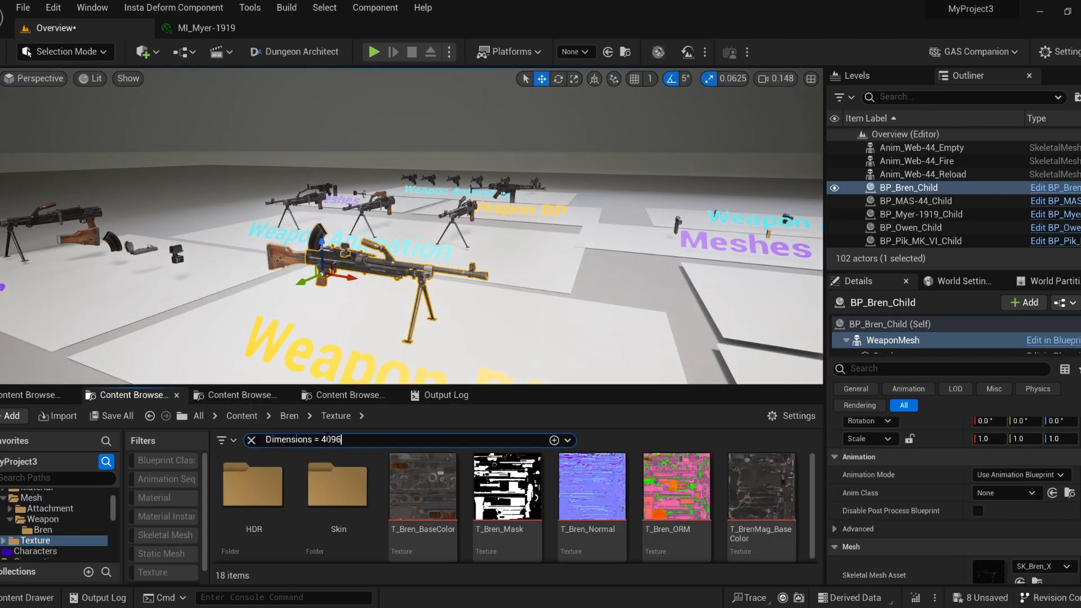
Select BP_Pik_MK_VI_Child and search the Pik_MK_VI Texture folder for assets with Dimensions = 4096
key("w")
right_click_drag(360, 281, 540, 276)
left_click(493, 262)
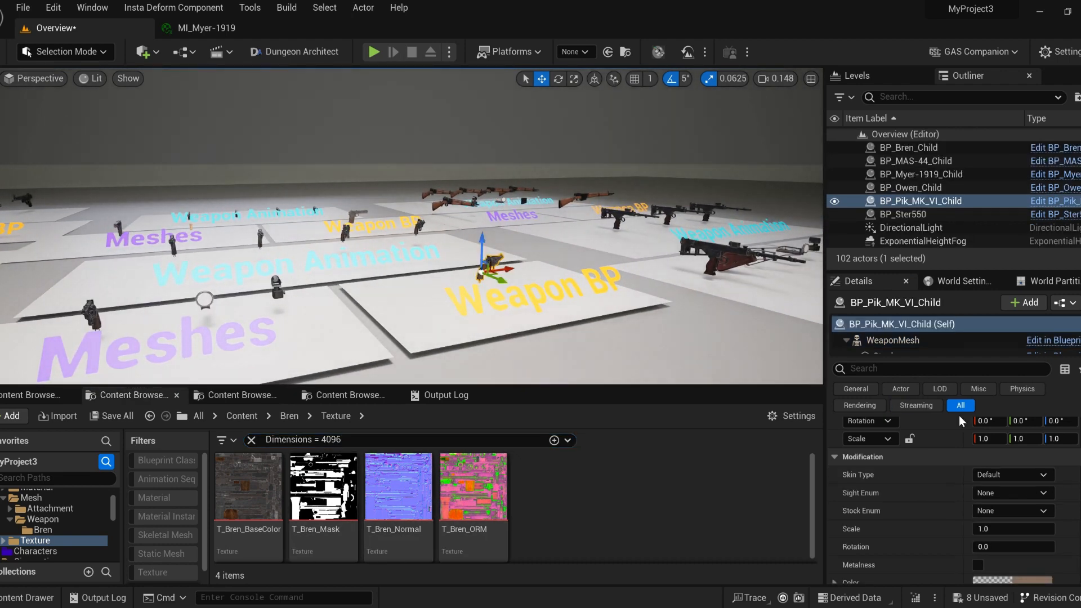
left_click(1038, 582)
left_click(56, 541)
left_click(360, 440)
type("Dimensions = 4096")
Select the weapon mesh of BP_Bren_Child in the level and open its MI_Bren material instance
key("w")
right_click_drag(617, 275, 687, 274)
key("w")
right_click_drag(417, 281, 439, 276)
scroll(101, 525, "up", 1)
key("w")
left_click(324, 297)
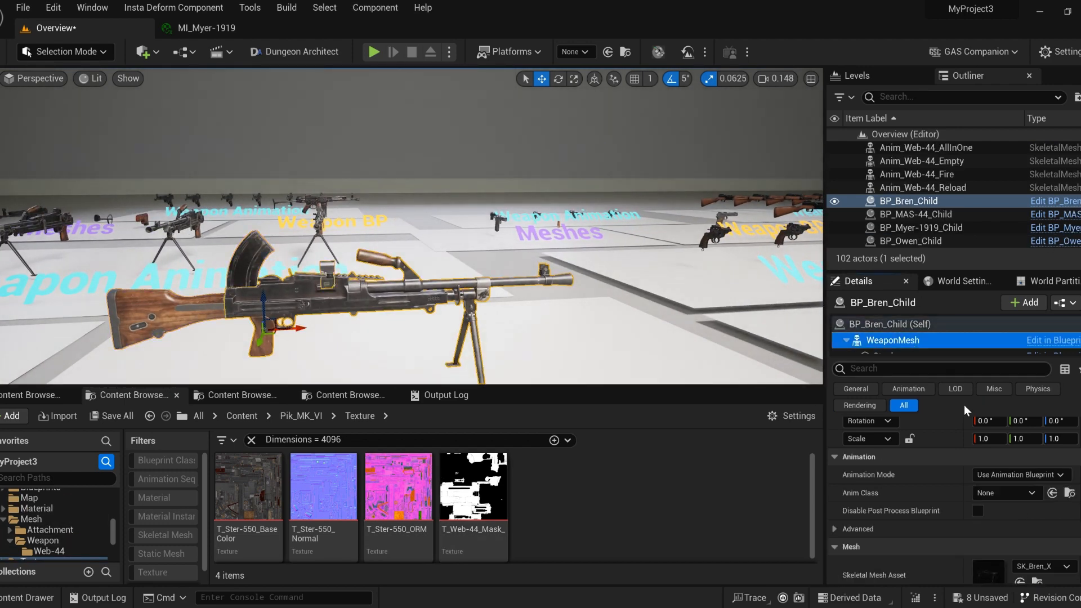
double_click(994, 575)
Show the SK_Bren_X skeletal mesh as the preview mesh of MI_Bren, and close the Myer-1919 material instance
left_click(56, 28)
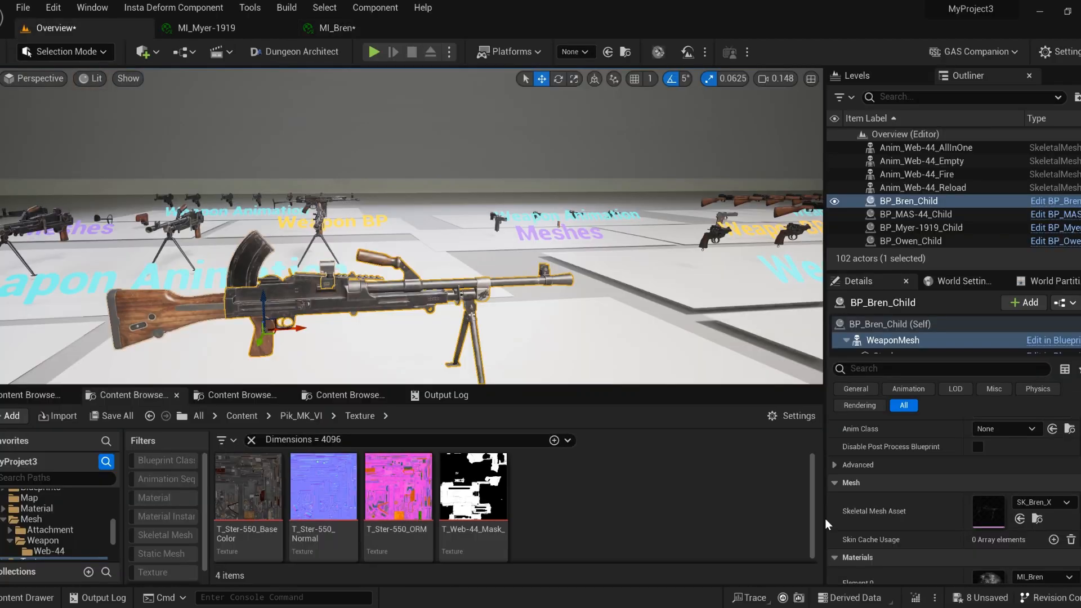
left_click(1037, 519)
left_click(338, 30)
left_click(284, 28)
left_click(505, 578)
left_click_drag(382, 417, 484, 416)
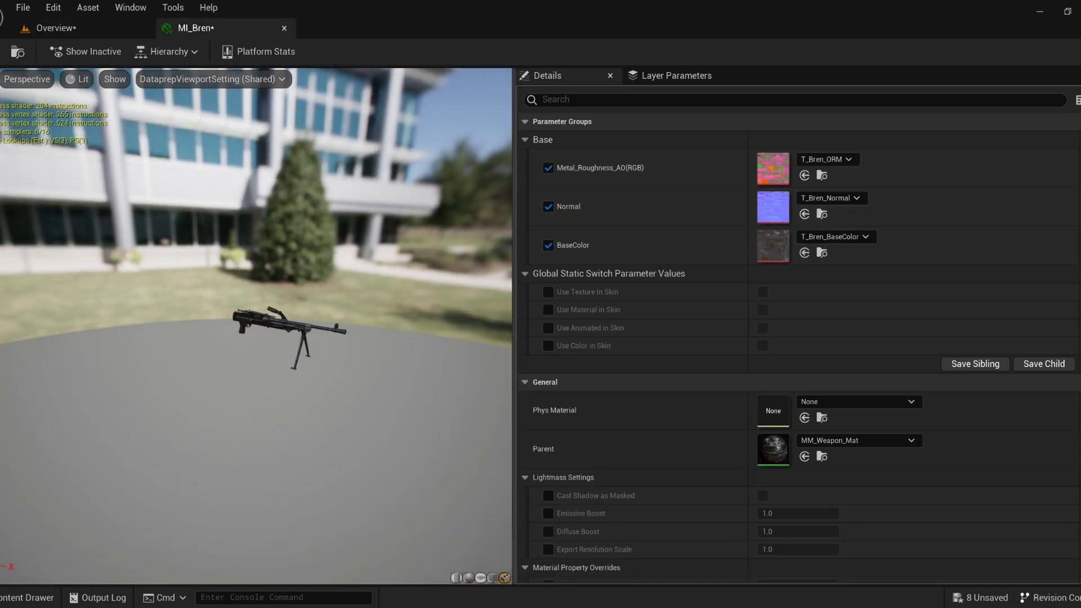
scroll(382, 417, "up", 5)
middle_click_drag(382, 417, 270, 417)
scroll(381, 416, "up", 3)
left_click_drag(381, 417, 417, 414)
right_click_drag(361, 316, 338, 332)
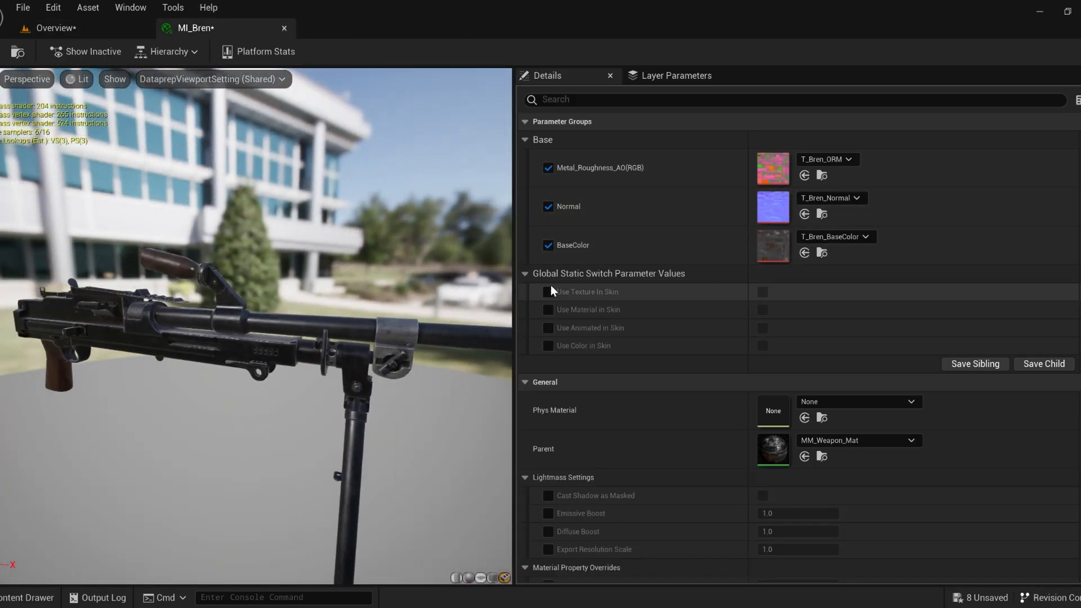
Enable Use Texture In Skin in MI_Bren and set its SkinMask to T_Bren_Mask
left_click(763, 292)
left_click(825, 237)
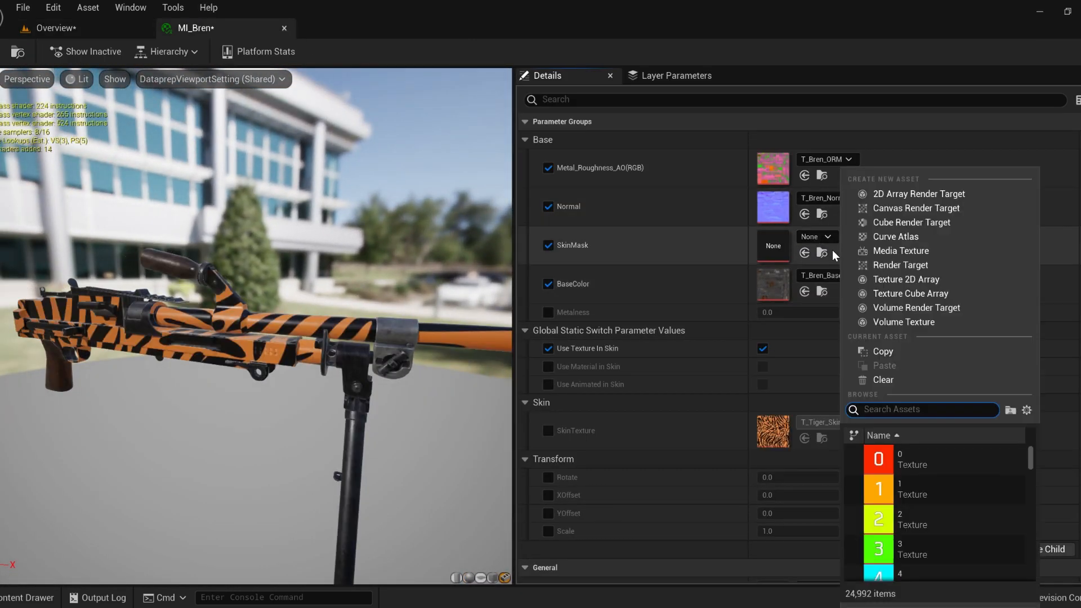
type("mask bre")
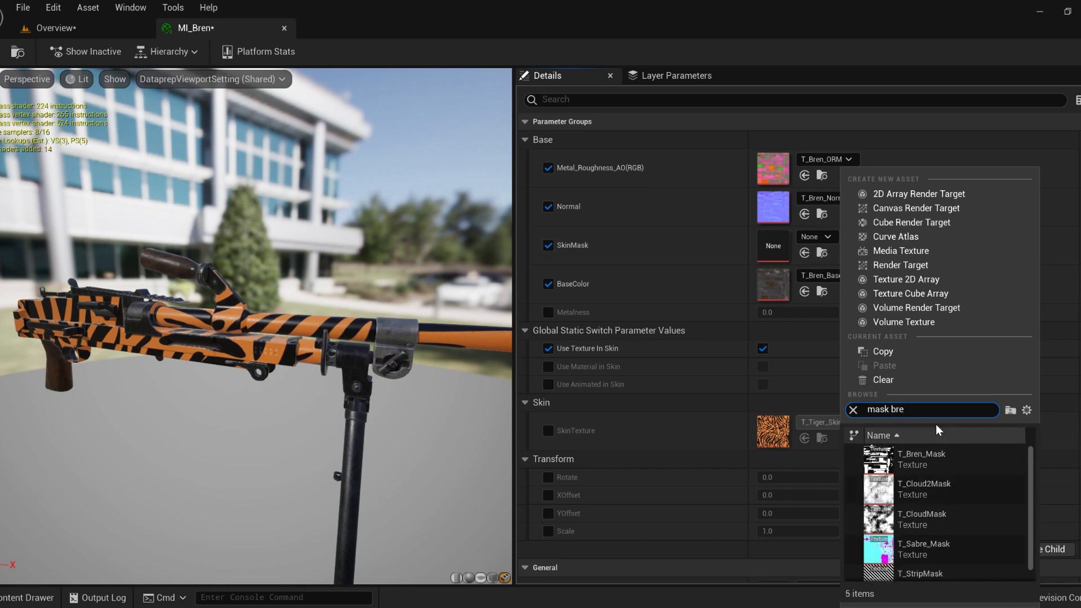
left_click(923, 457)
left_click_drag(394, 332, 344, 334)
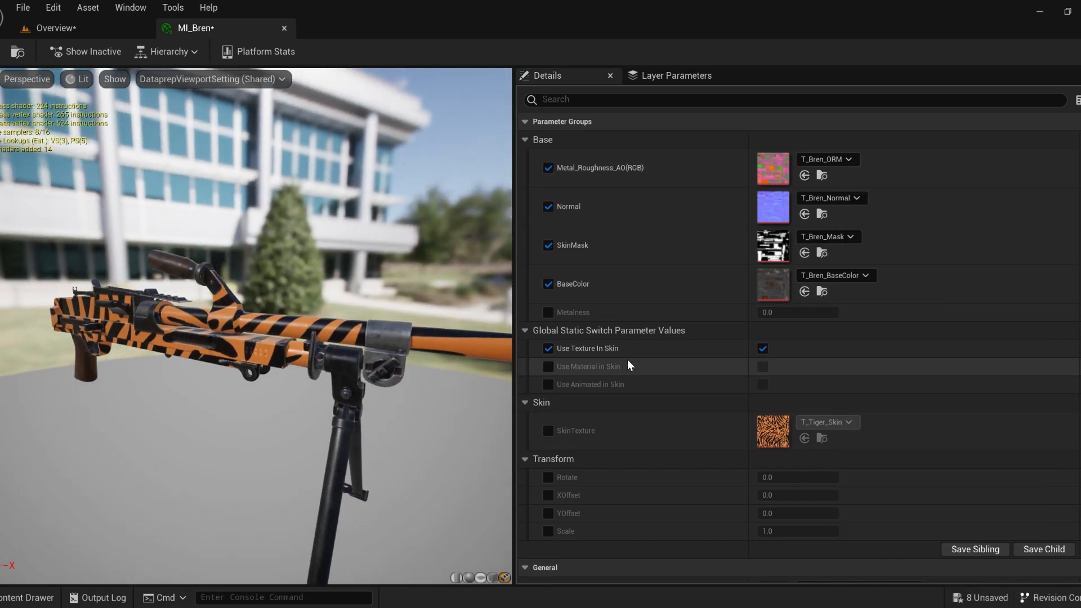
Toggle Use Texture In Skin off and on, and try T_Arack_Red_BaseColor as the SkinTexture before undoing it
left_click(763, 348)
left_click(763, 291)
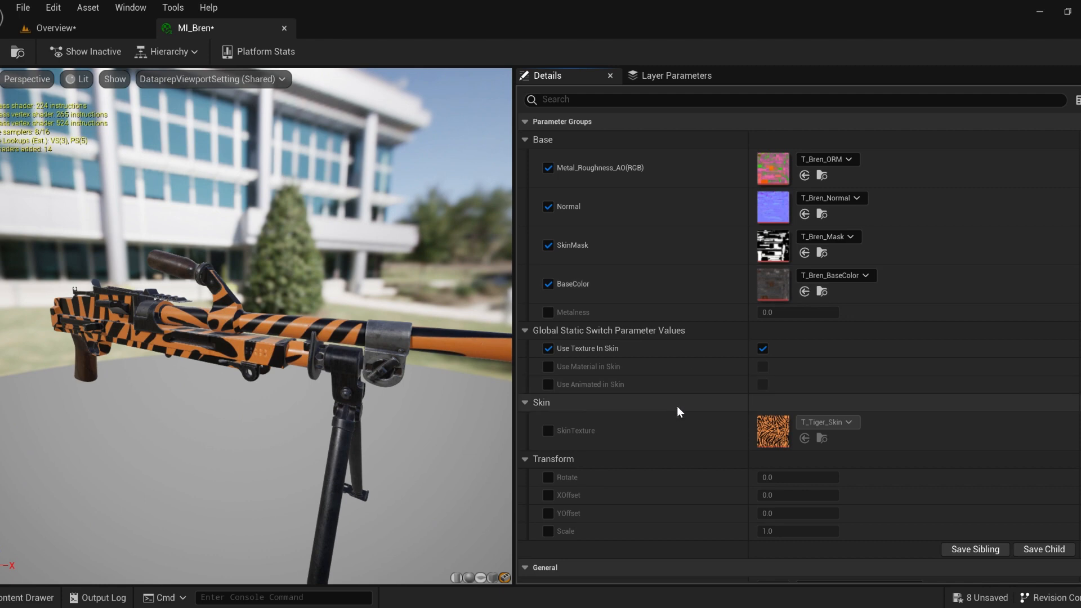
scroll(677, 406, "down", 1)
left_click(548, 409)
left_click(826, 400)
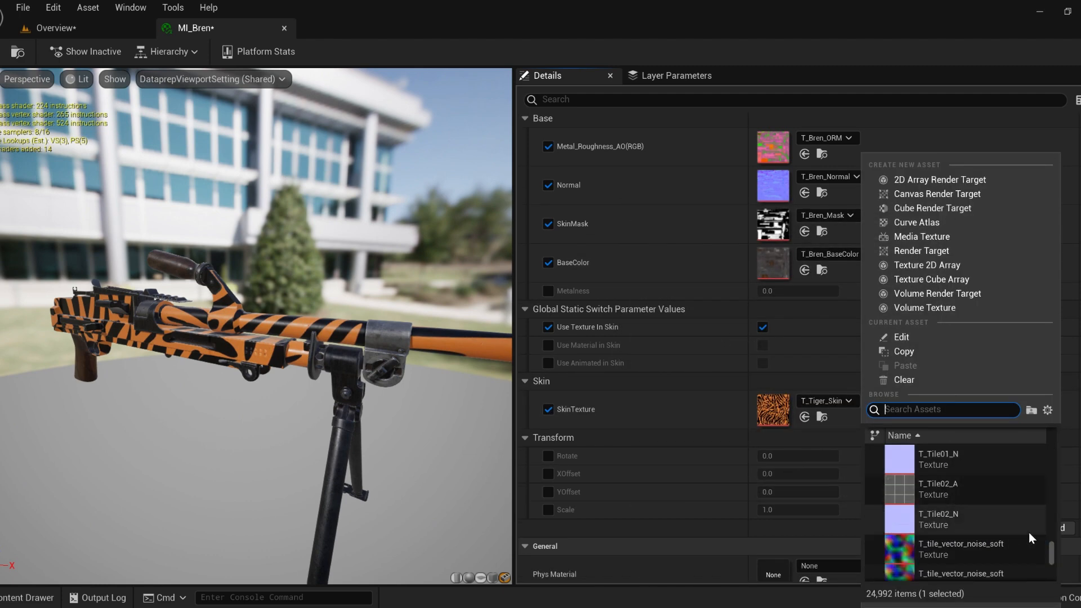
scroll(1029, 532, "up", 10)
left_click(966, 532)
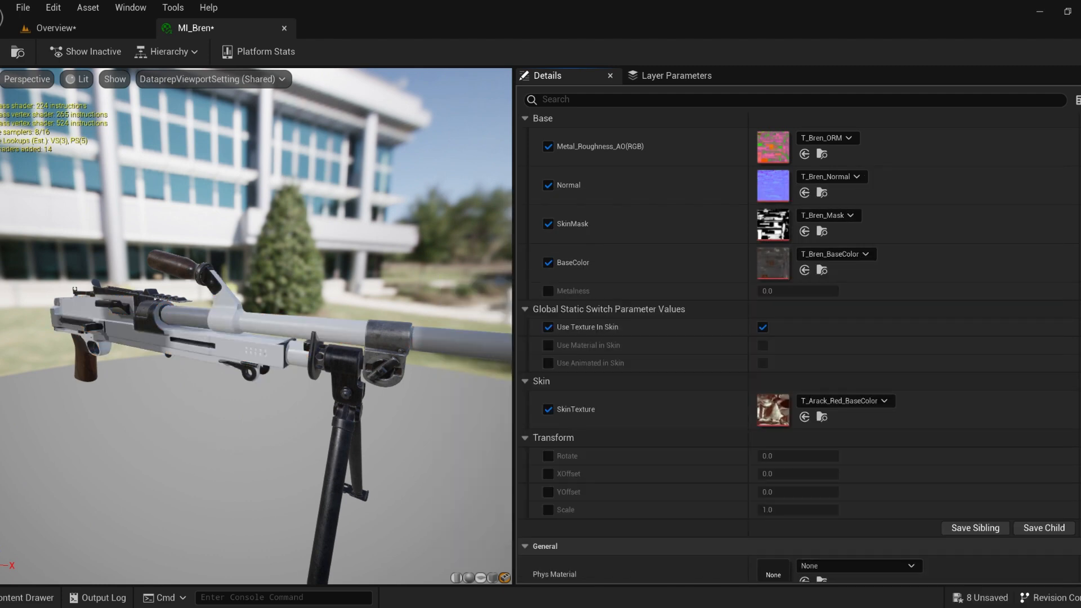
left_click_drag(256, 326, 259, 350)
left_click(844, 401)
left_click(832, 371)
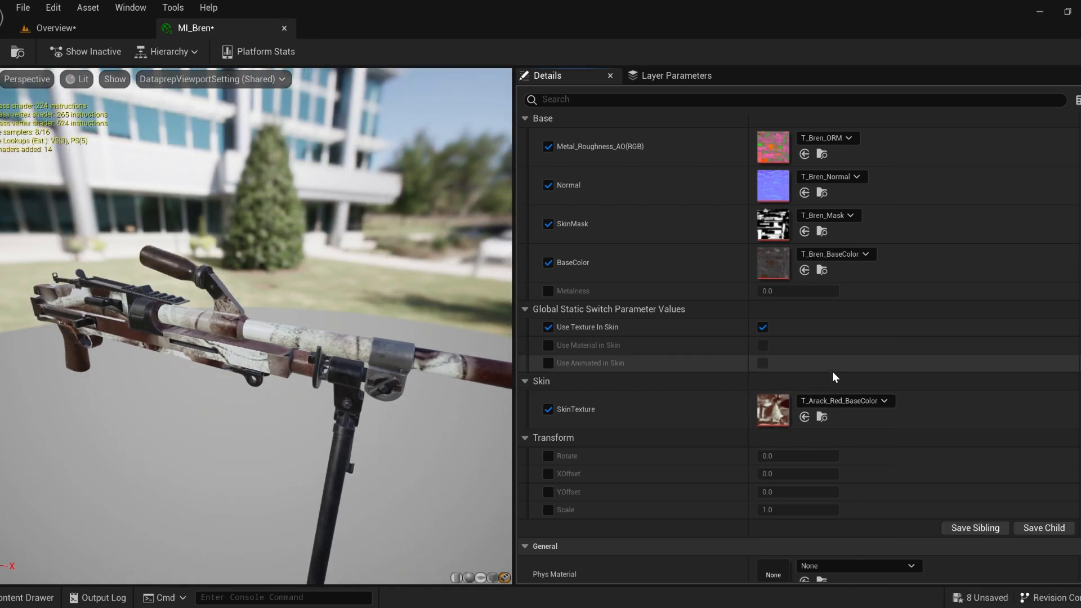
key("ctrl+z")
Try an empty SkinMask and the texture named 0 in its place, and undo both changes
left_click(835, 217)
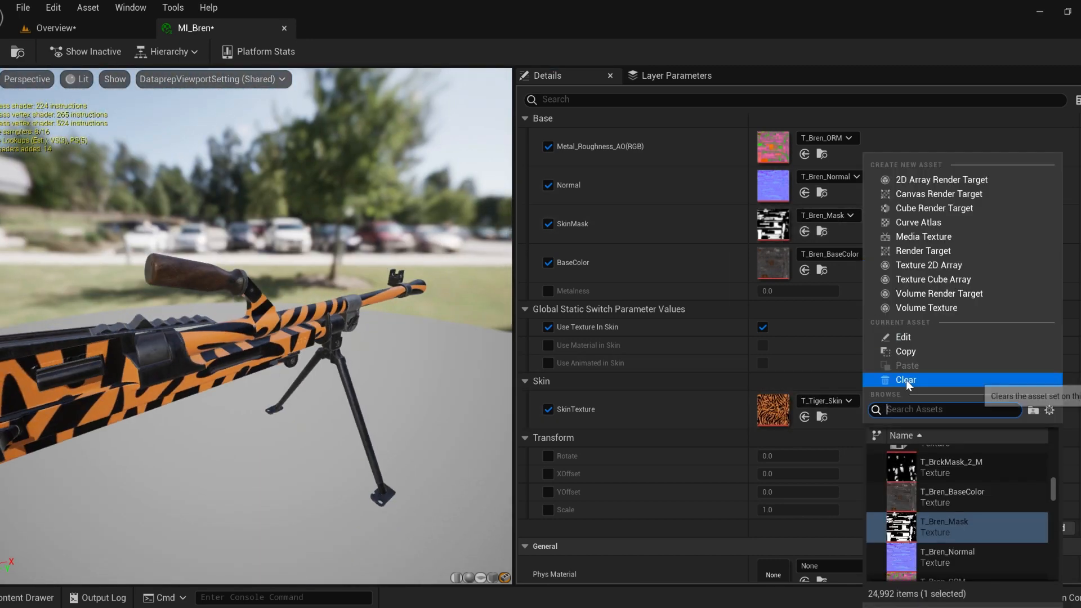
left_click(904, 379)
left_click(817, 215)
left_click(920, 466)
scroll(414, 329, "down", 5)
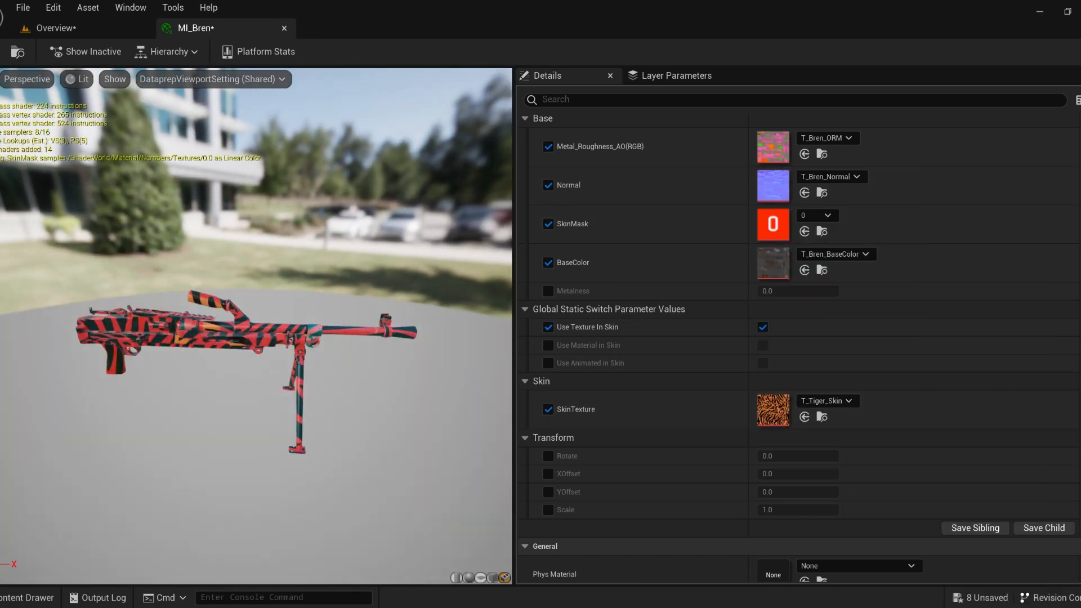
scroll(414, 329, "up", 5)
left_click_drag(414, 329, 391, 321)
key("ctrl+z")
key("ctrl+z")
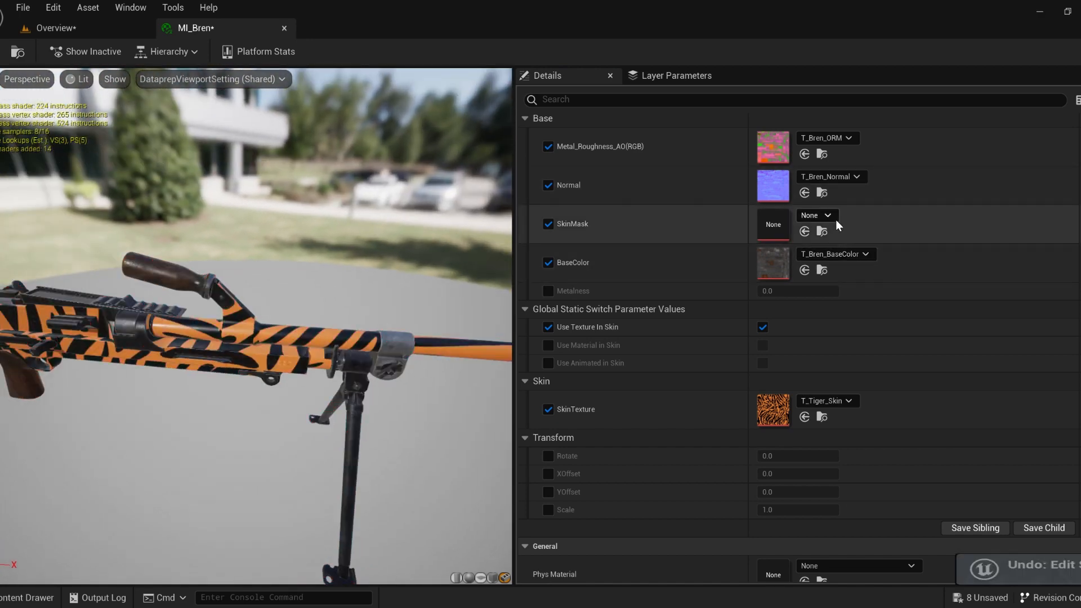
Try the Black texture and a white texture as the SkinMask, and undo the changes back to T_Bren_Mask
left_click(828, 219)
type("black")
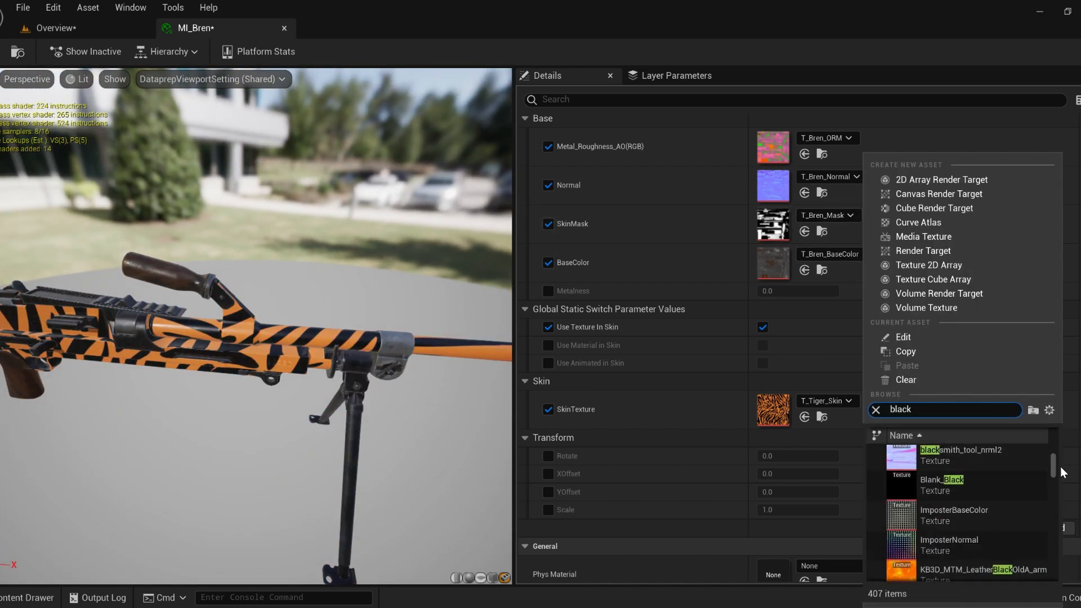
left_click(935, 480)
left_click(819, 215)
type("white")
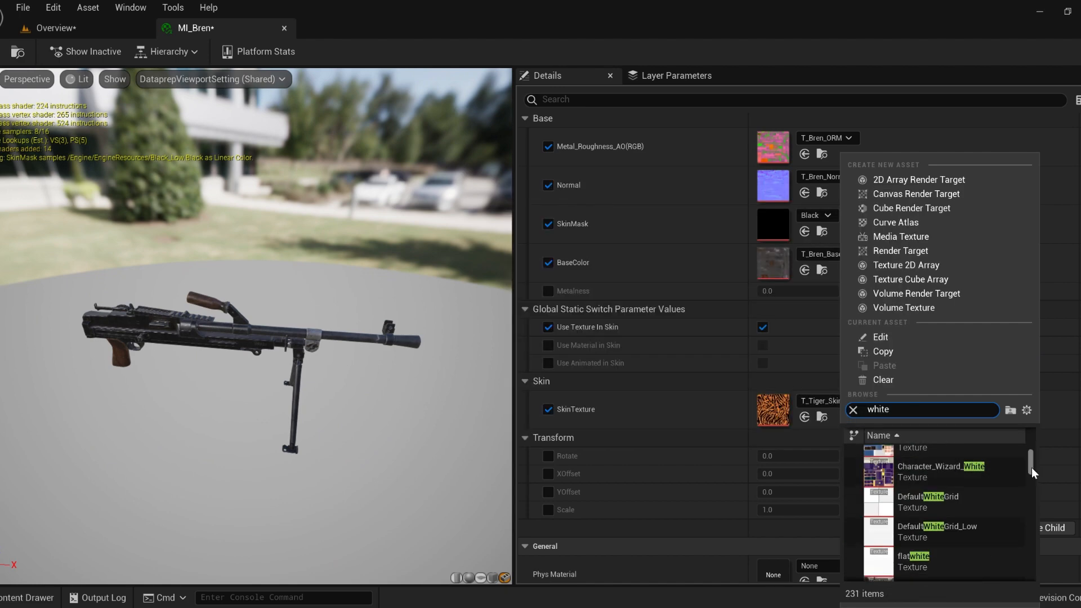
left_click_drag(1031, 467, 1032, 572)
left_click(931, 565)
scroll(343, 362, "up", 5)
scroll(343, 362, "down", 2)
key("ctrl+z")
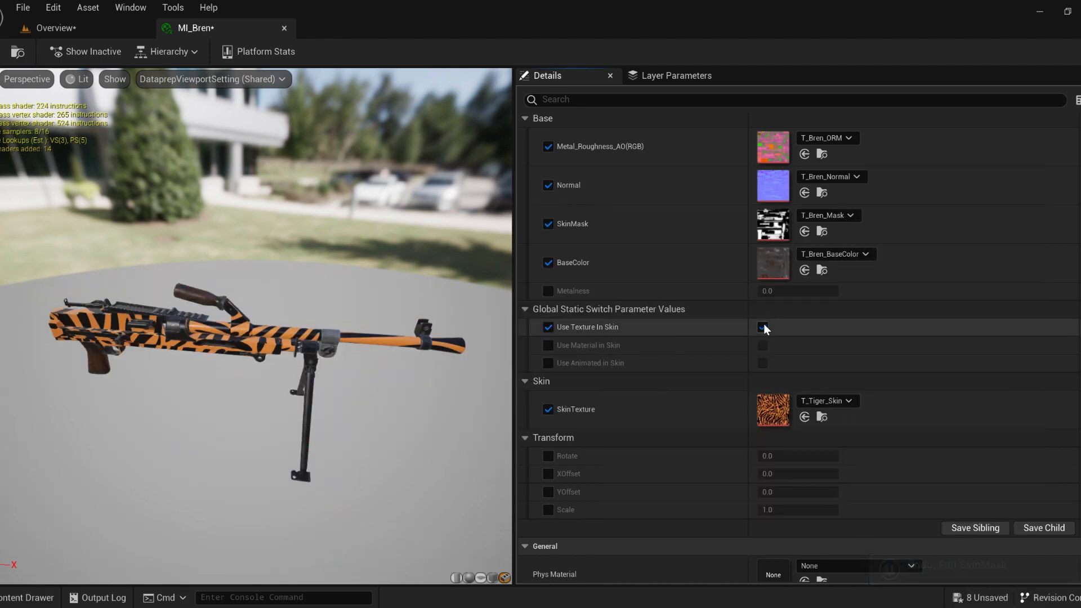
Turn off Use Texture In Skin and enable Use Material in Skin to preview the material skin on the Bren
left_click(763, 327)
left_click(762, 289)
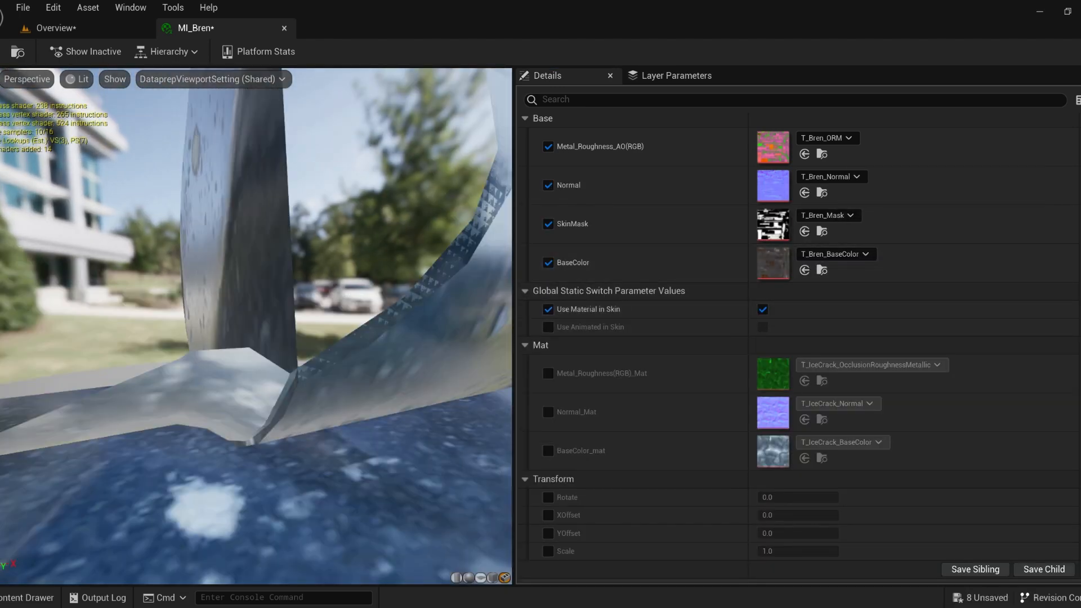
scroll(256, 327, "down", 6)
left_click_drag(256, 327, 319, 322)
Replace Use Material in Skin with Use Color in Skin and try a teal SkinColor (Hex sRGB 5C7E7A00)
left_click(762, 309)
left_click(762, 324)
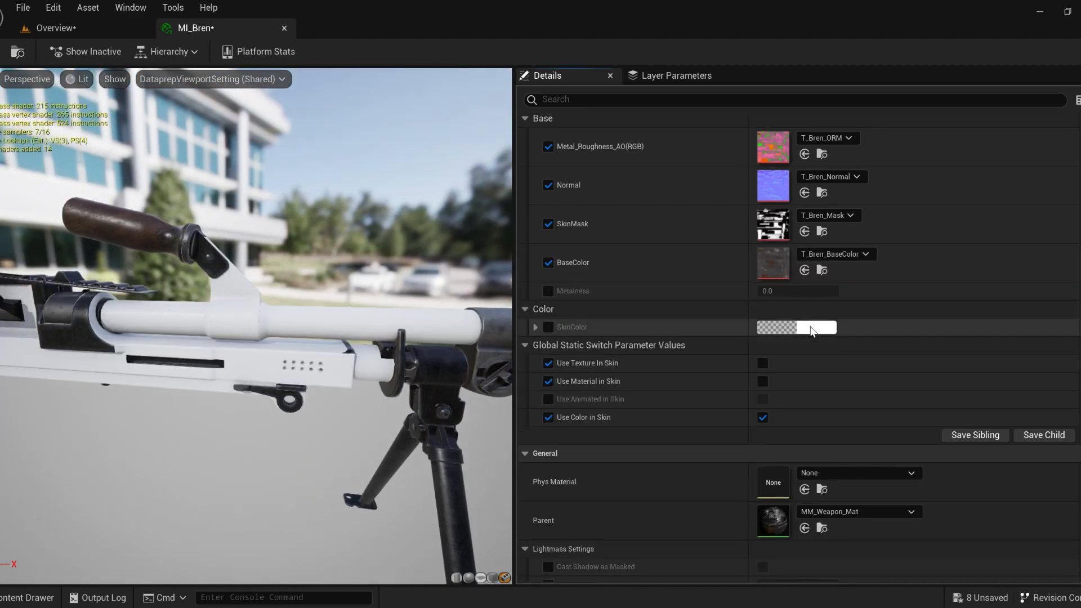
left_click(819, 328)
left_click_drag(700, 431, 721, 400)
left_click(577, 371)
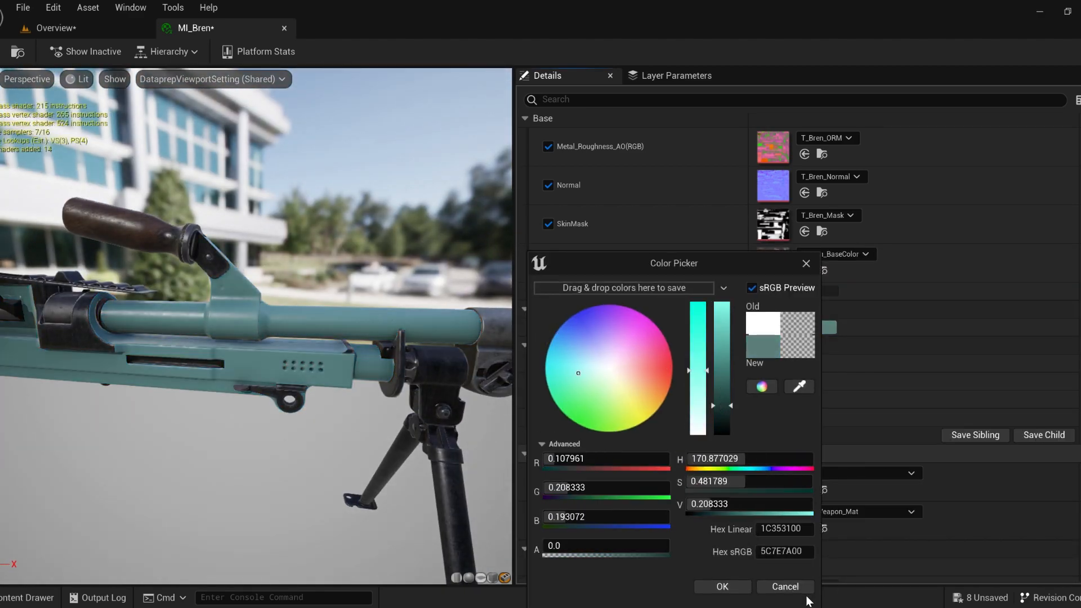
left_click(785, 586)
Turn off the SkinColor override and Use Color in Skin, and enable Use Animated in Skin
left_click(549, 327)
left_click(763, 417)
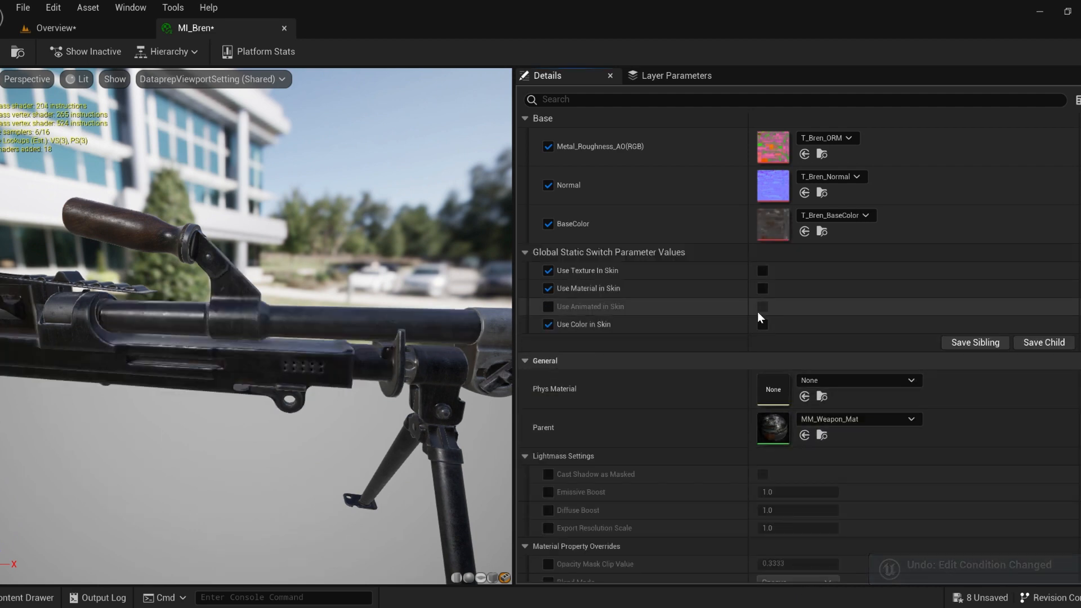
left_click(548, 306)
scroll(336, 222, "down", 5)
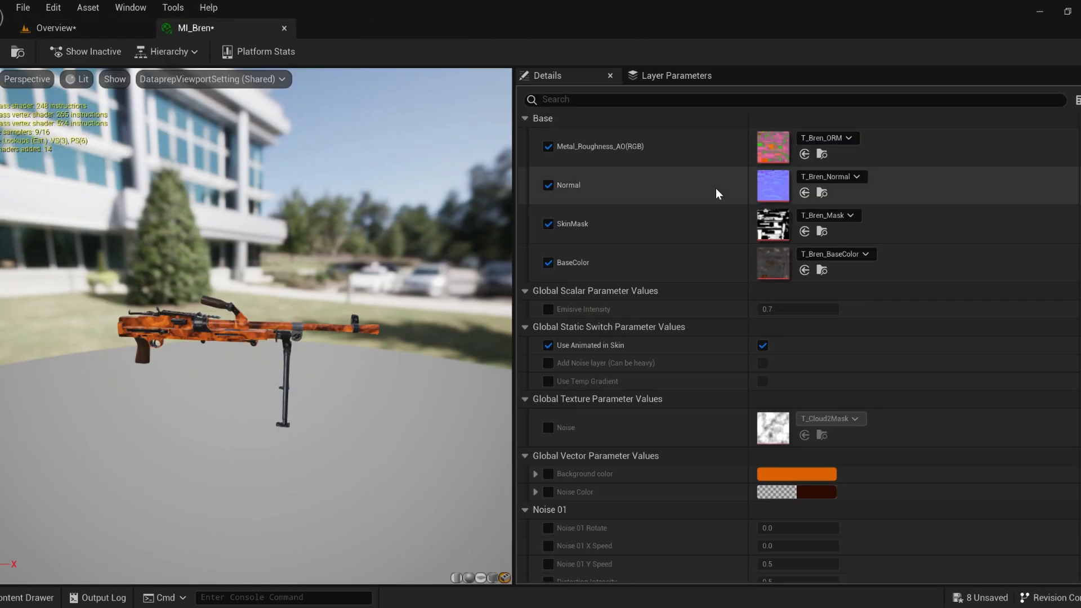
Turn on Use Temp Gradient for the animated Bren skin and override its Background color with a bright blue
scroll(629, 396, "down", 1)
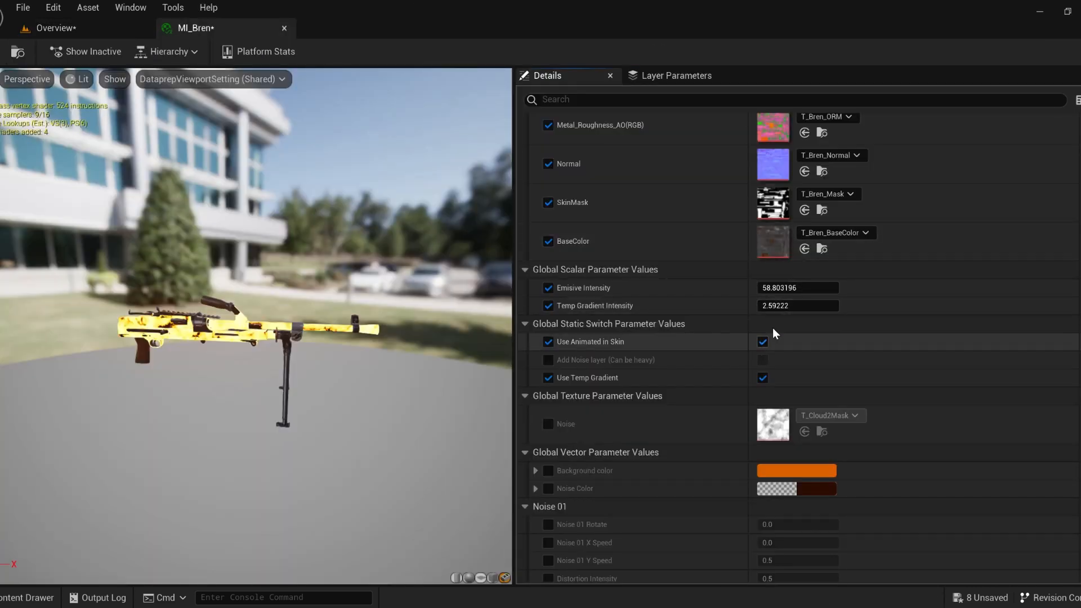
left_click(548, 488)
scroll(676, 462, "down", 1)
left_click(787, 429)
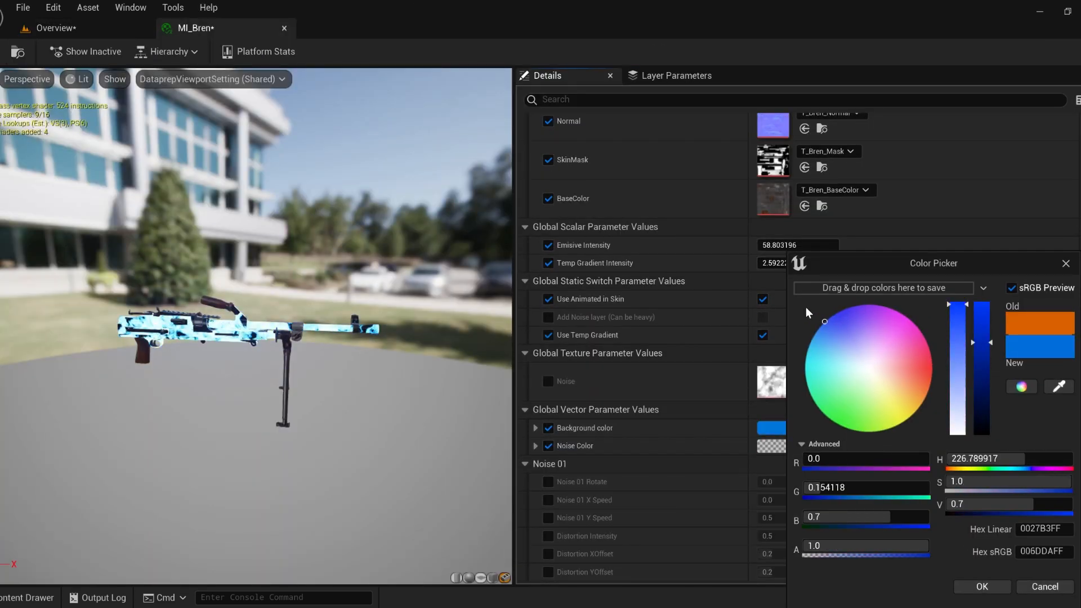
left_click_drag(808, 313, 805, 317)
left_click(982, 586)
Set the animated skin's Noise Color to orange (Hex sRGB EA6800, alpha 0) and check the Bren in the level
left_click(810, 446)
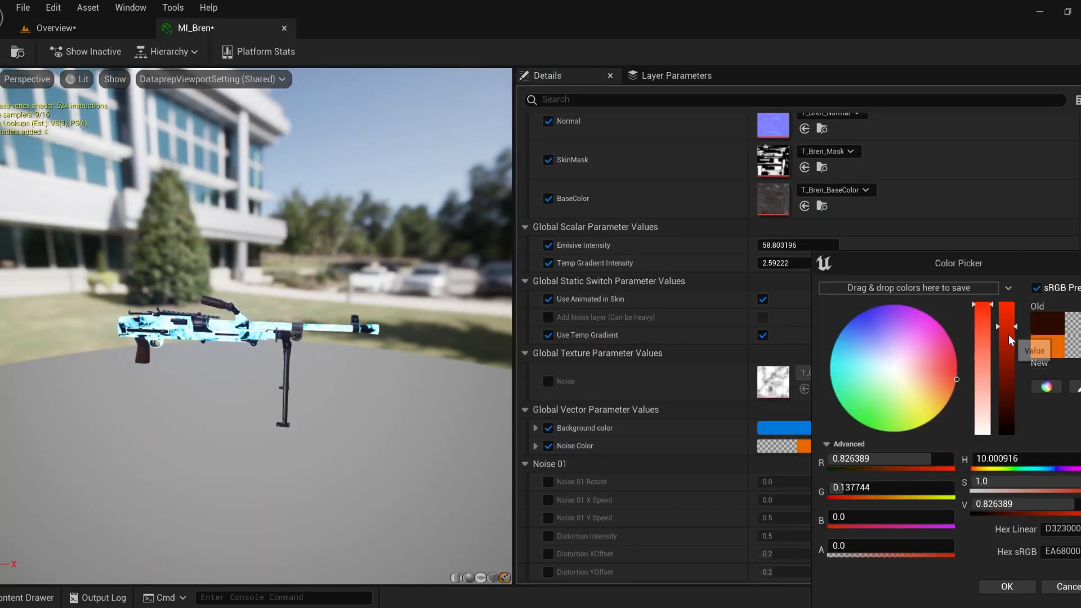
left_click(1008, 587)
scroll(649, 445, "down", 3)
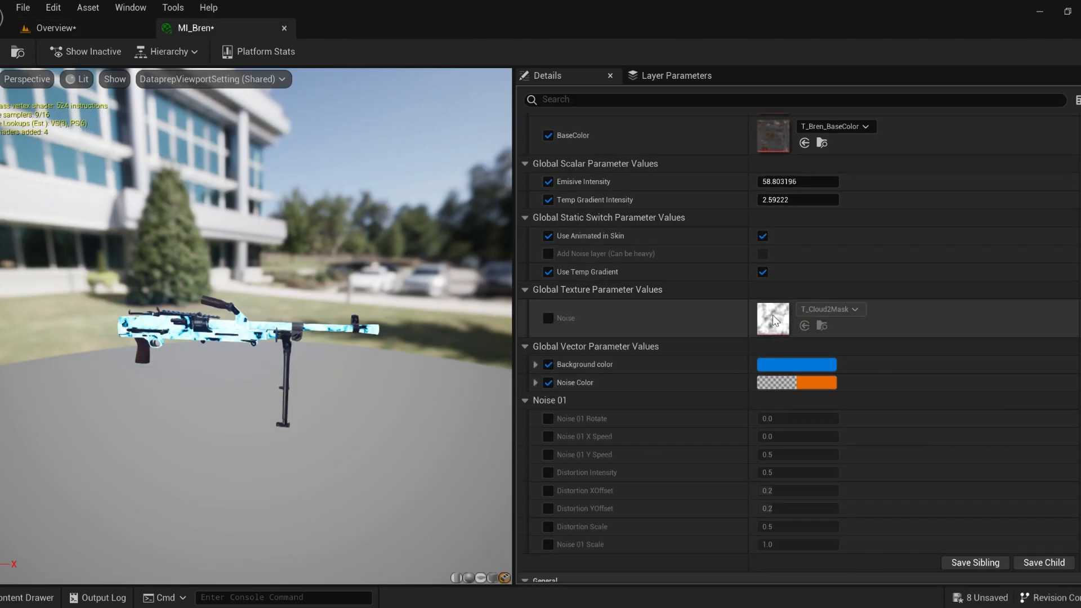
scroll(754, 332, "up", 3)
left_click(71, 33)
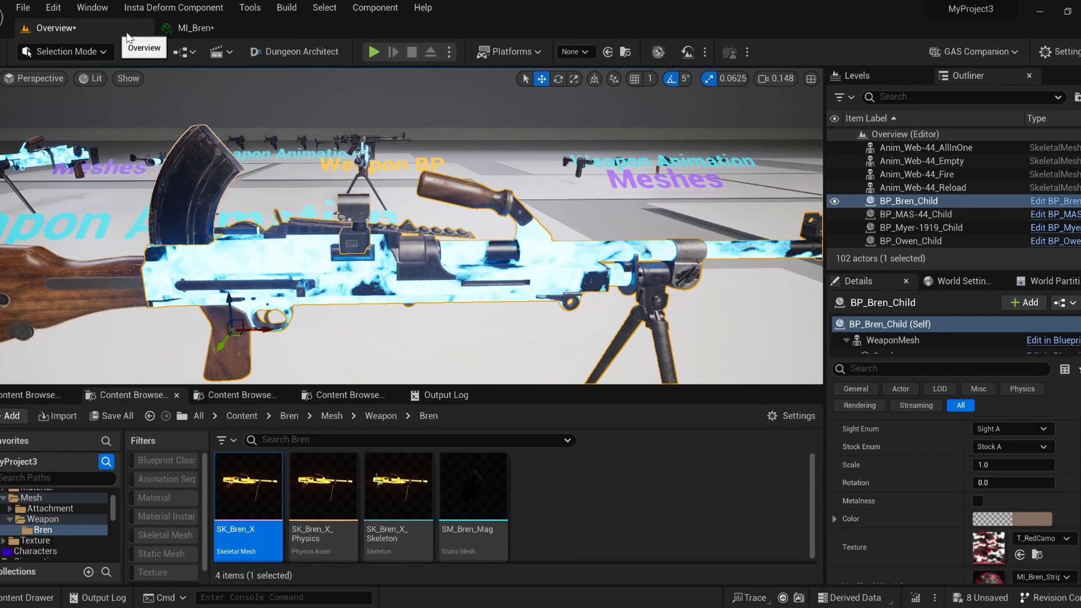
left_click(194, 30)
Set the Emissive Intensity to 0.7 and make the orange Noise Color fully opaque
scroll(699, 341, "up", 3)
scroll(794, 267, "down", 15)
scroll(794, 267, "up", 15)
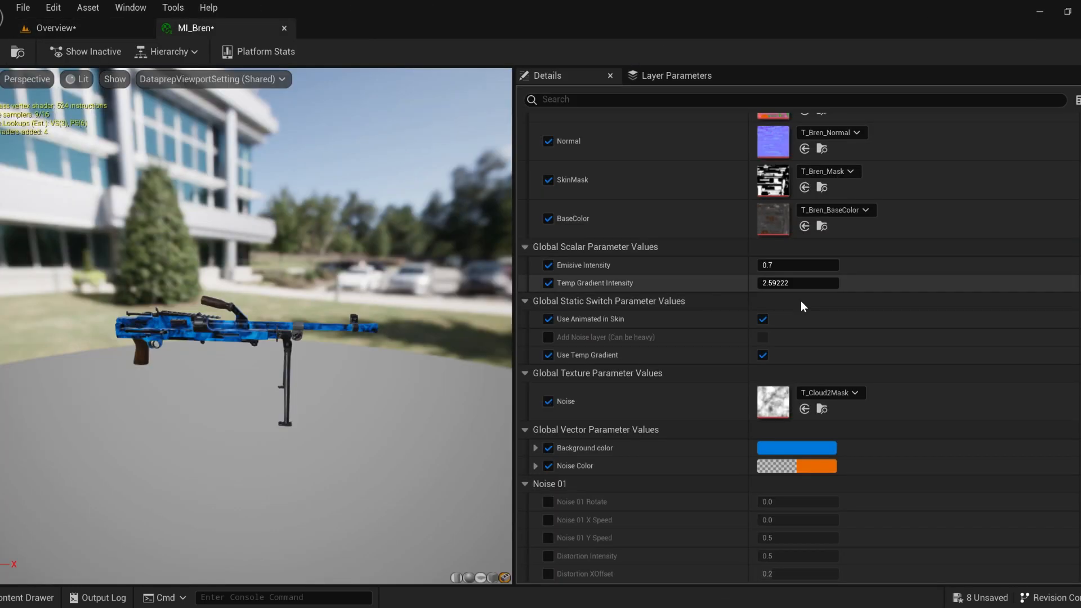
left_click(809, 466)
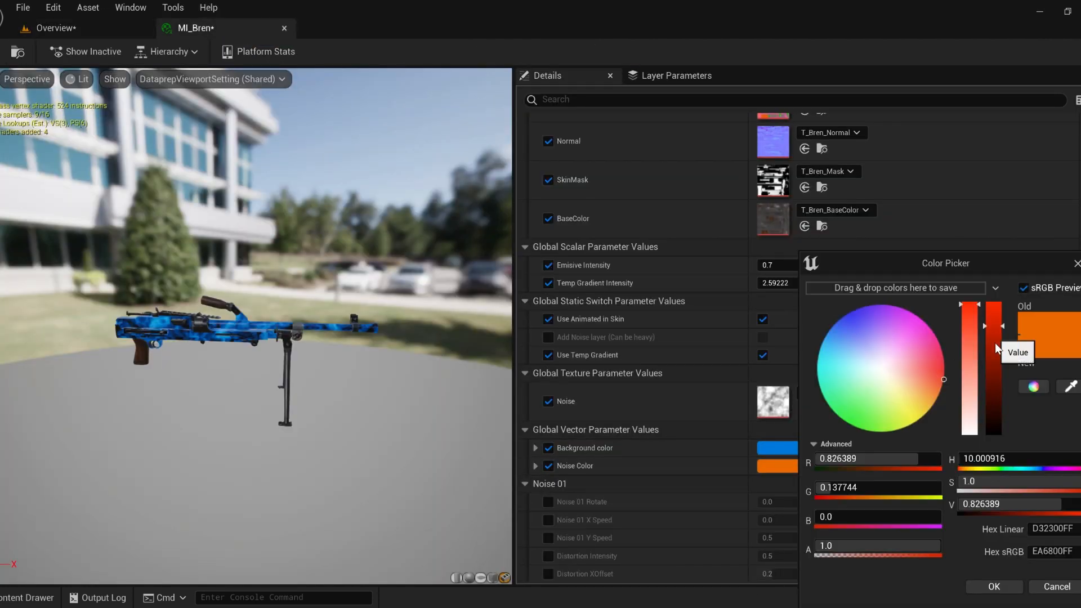
left_click(994, 586)
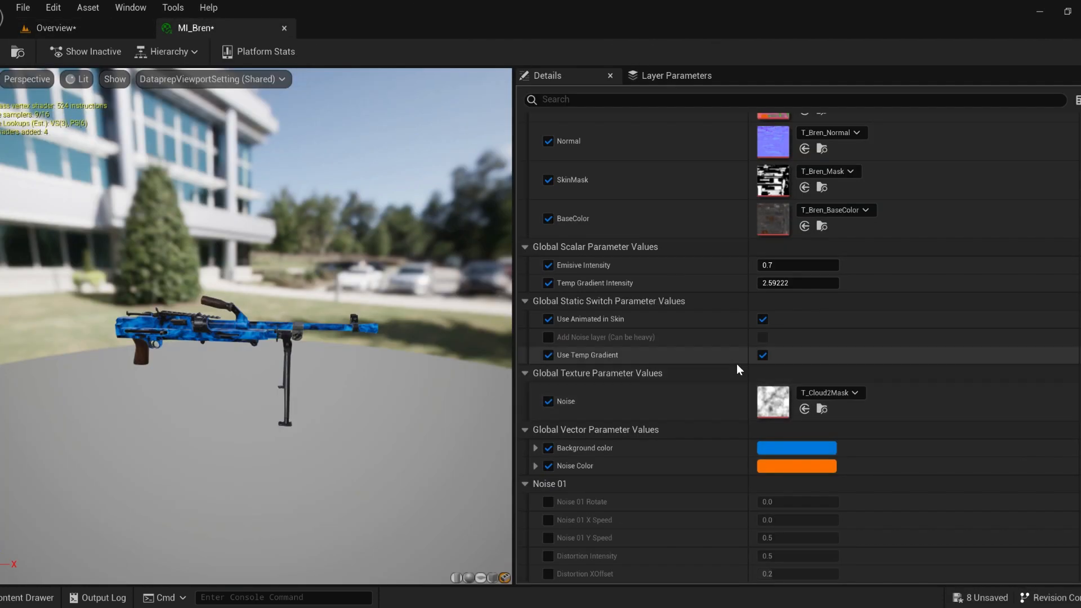
Enable Add Noise layer on the Bren material instance and inspect the layered skin on the weapon in the level
left_click(762, 337)
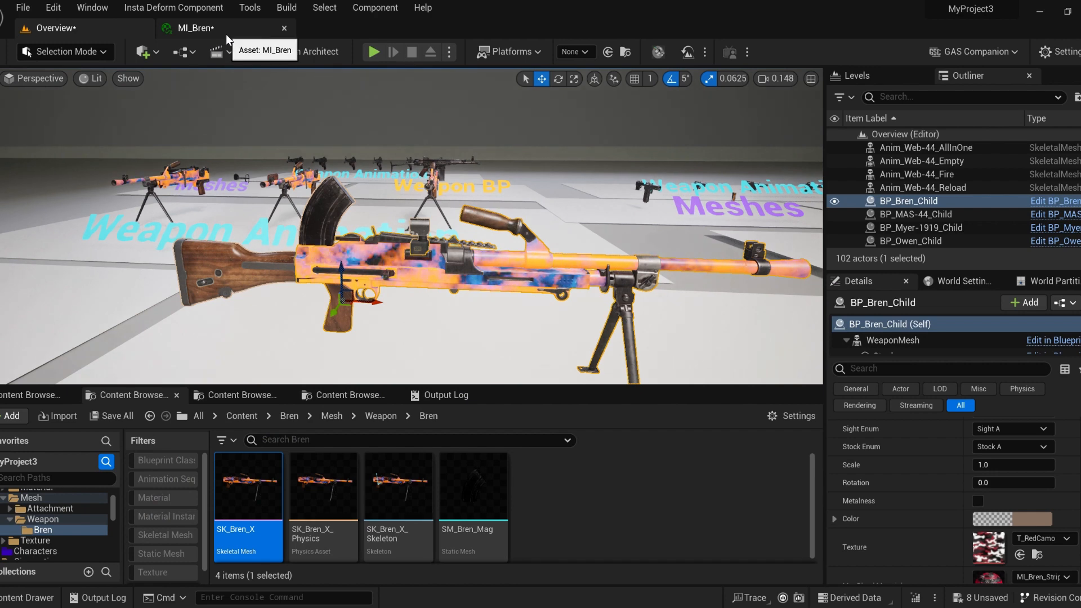
left_click(223, 35)
scroll(536, 343, "down", 3)
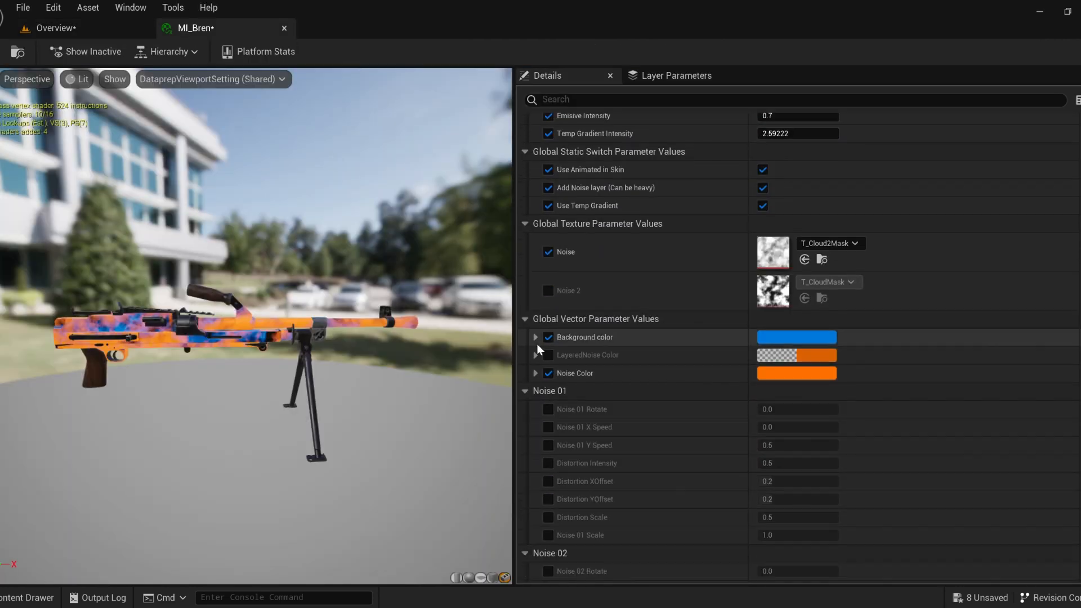
Change the Noise Color to green (Hex sRGB 00FF7CFF) and turn off Add Noise layer
left_click(548, 355)
left_click(822, 373)
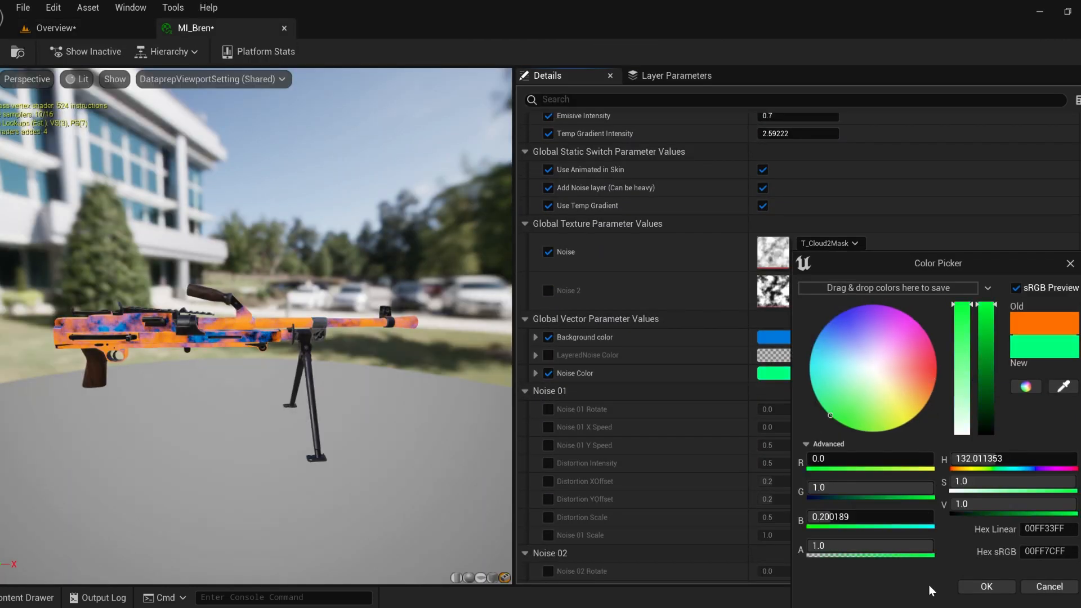
left_click(986, 586)
scroll(750, 398, "down", 1)
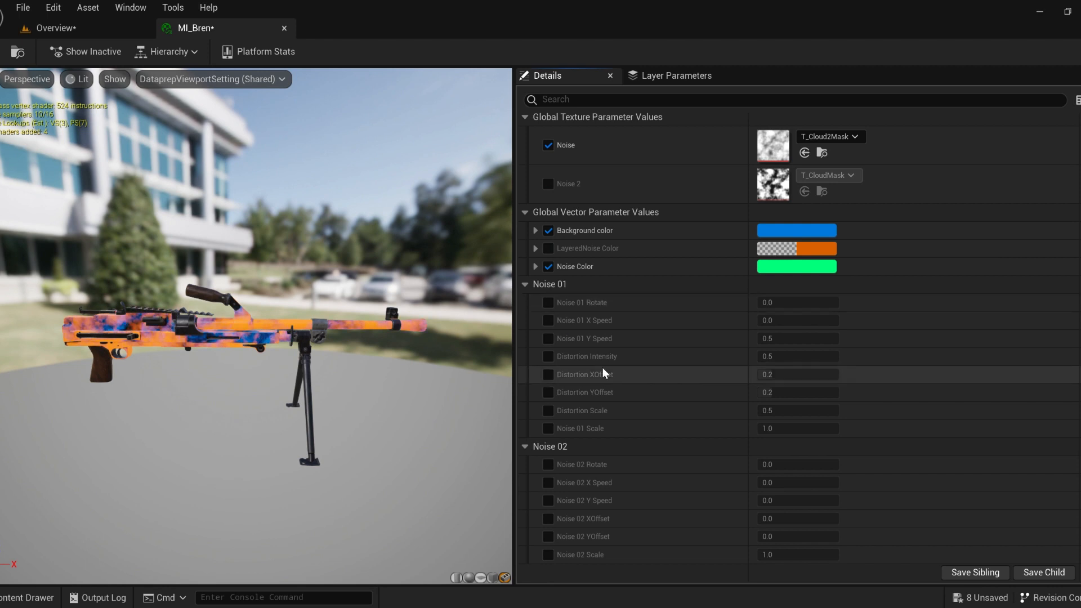
scroll(602, 367, "up", 6)
scroll(798, 350, "up", 2)
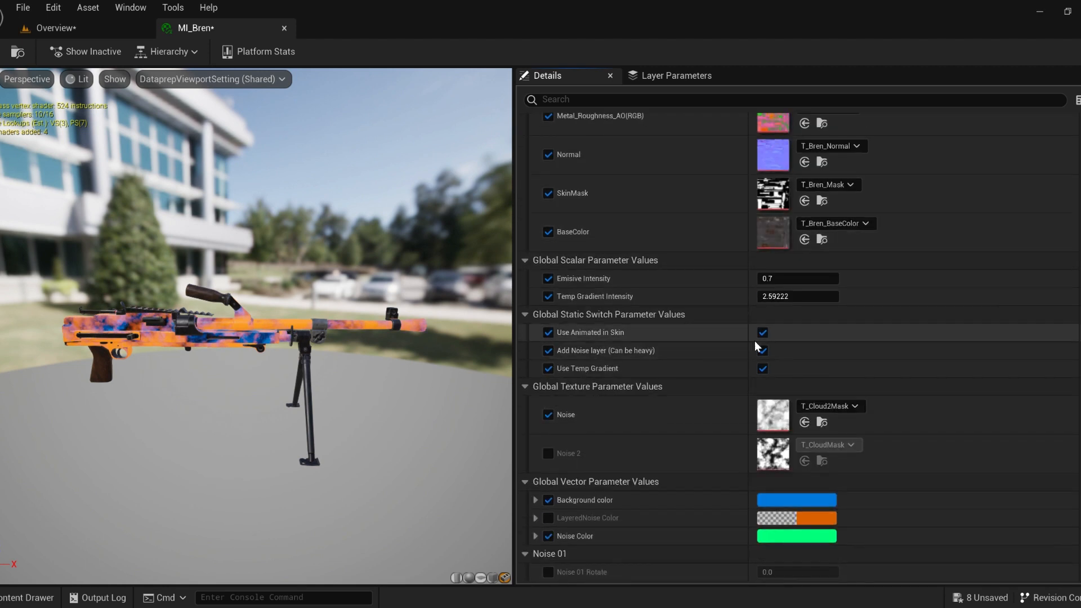
left_click(763, 350)
Override Noise 01 Rotate, X Speed and Y Speed, try a rotation of 3.196998 and Y speed of 0.073333, and set all three to 0
scroll(798, 349, "down", 8)
left_click(549, 222)
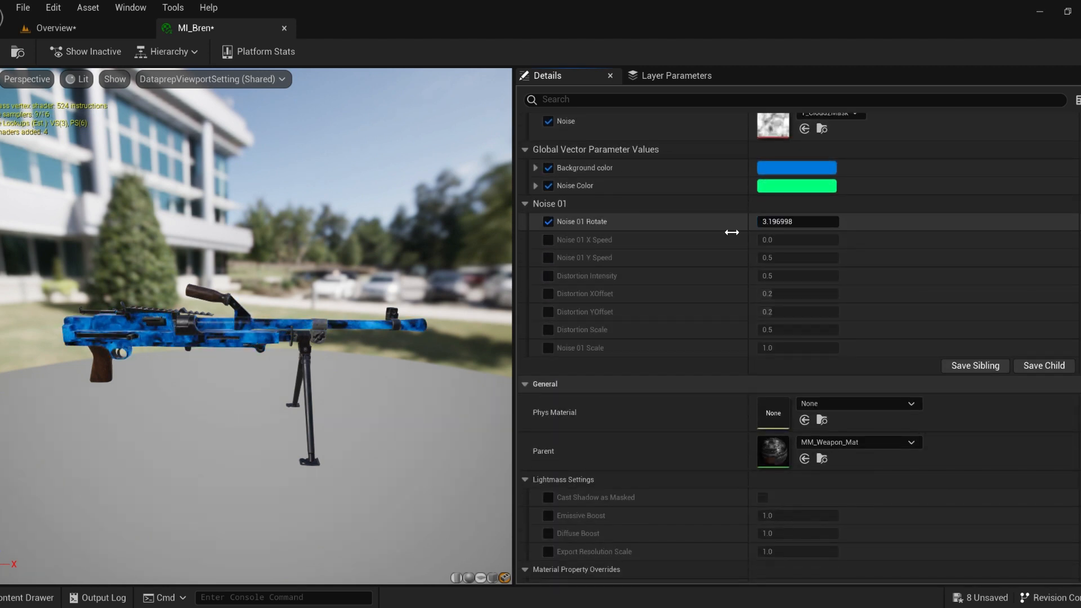
left_click(548, 240)
left_click(797, 240)
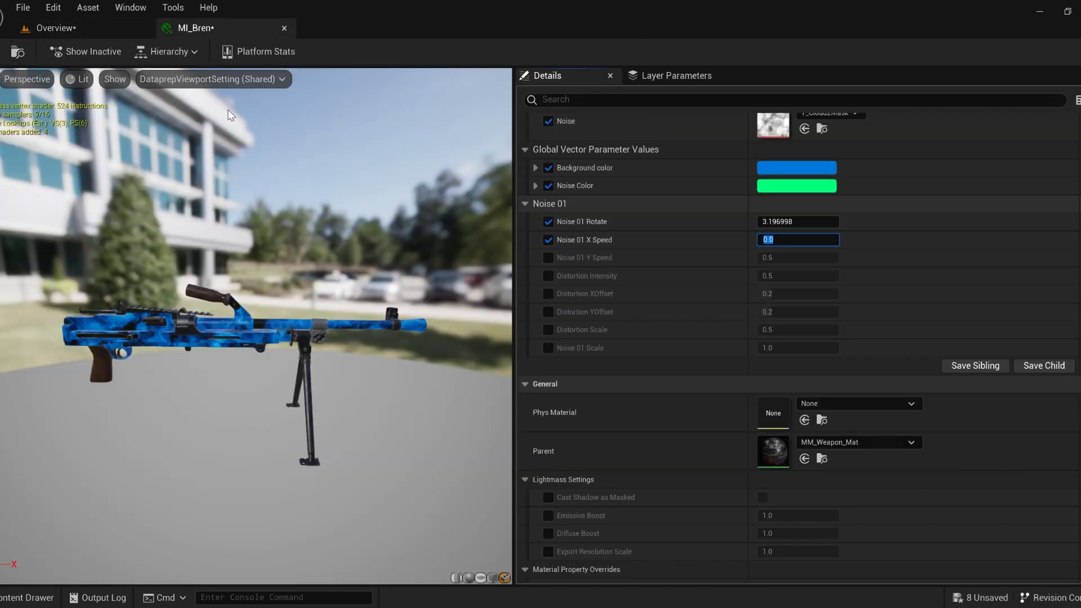
left_click(548, 258)
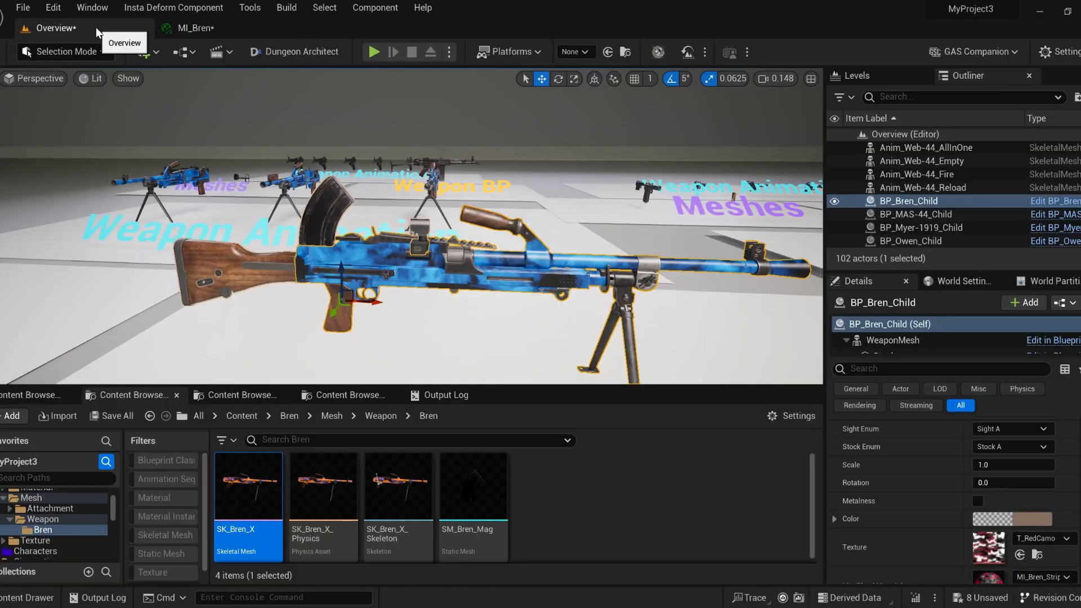
type("0.073333")
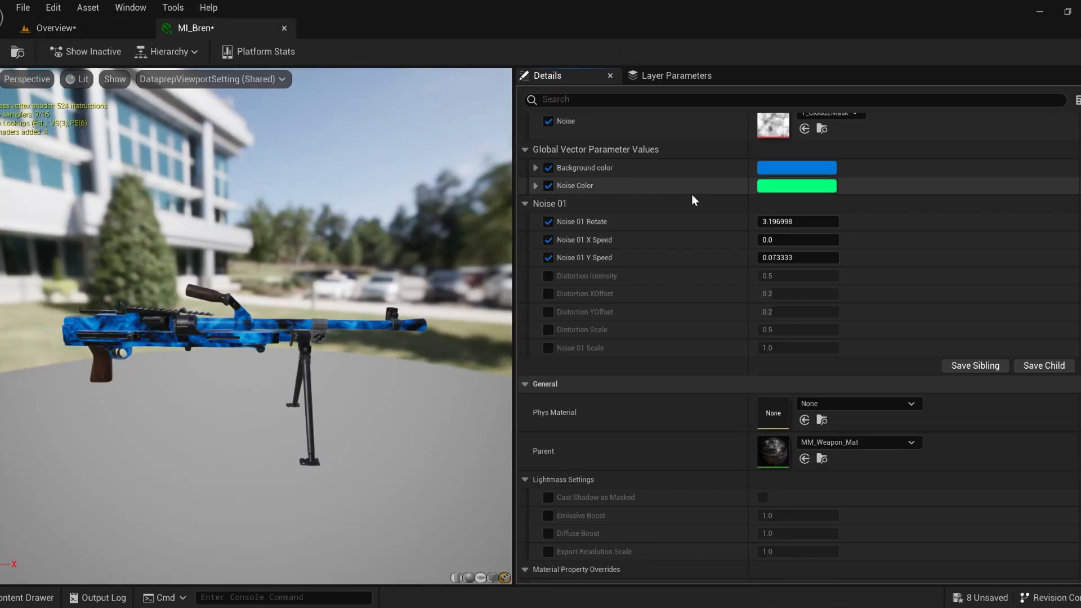
key("Return")
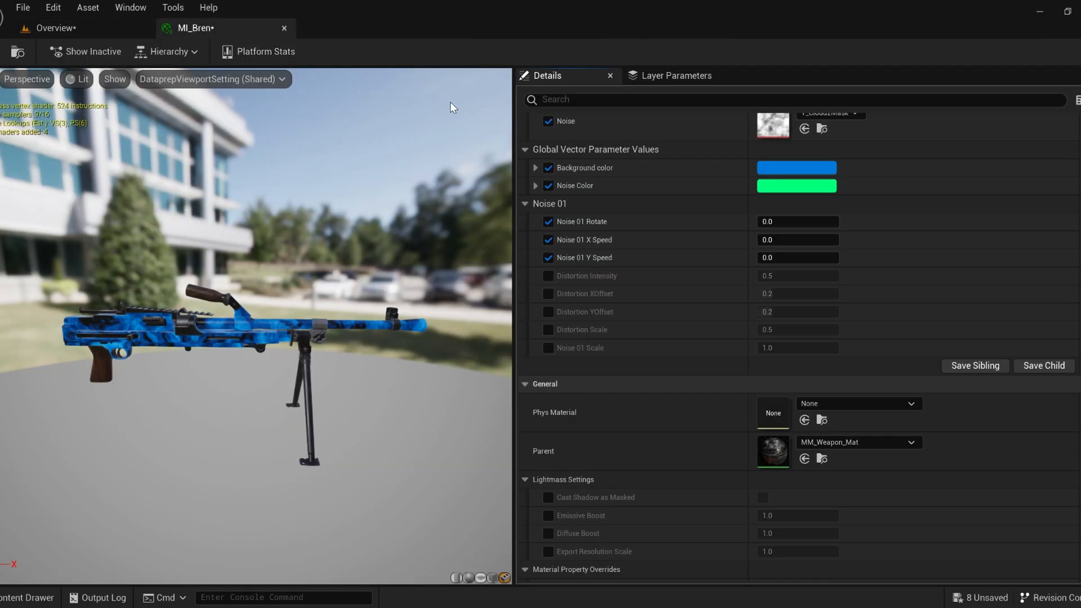
Override Distortion XOffset with 0.370667, YOffset with 0.610667, Distortion Scale with 0.9 and Noise 01 Scale with 0.362034
scroll(550, 341, "up", 1)
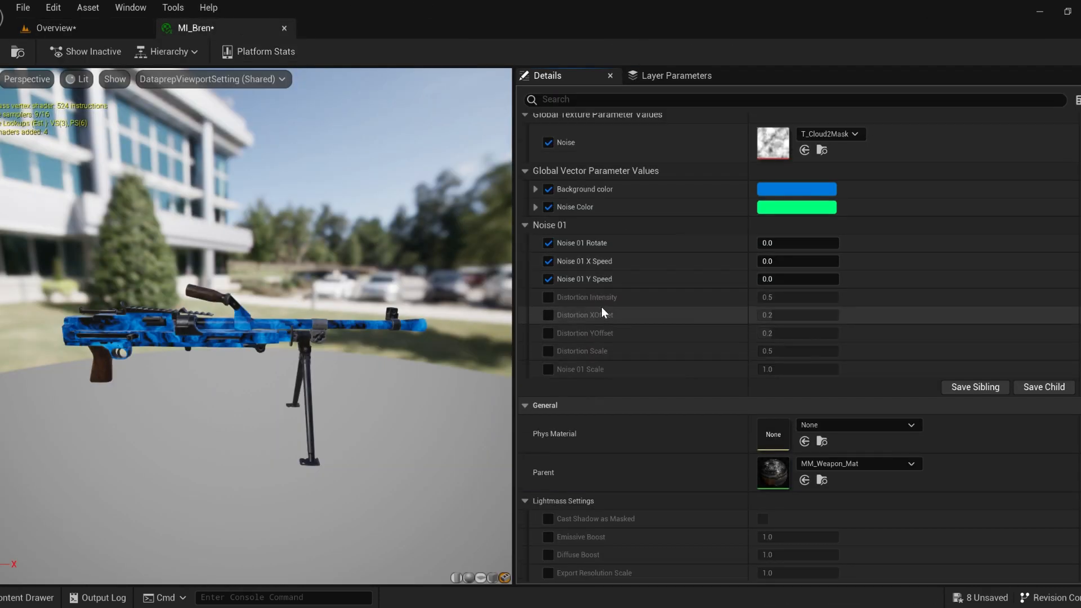
left_click(550, 316)
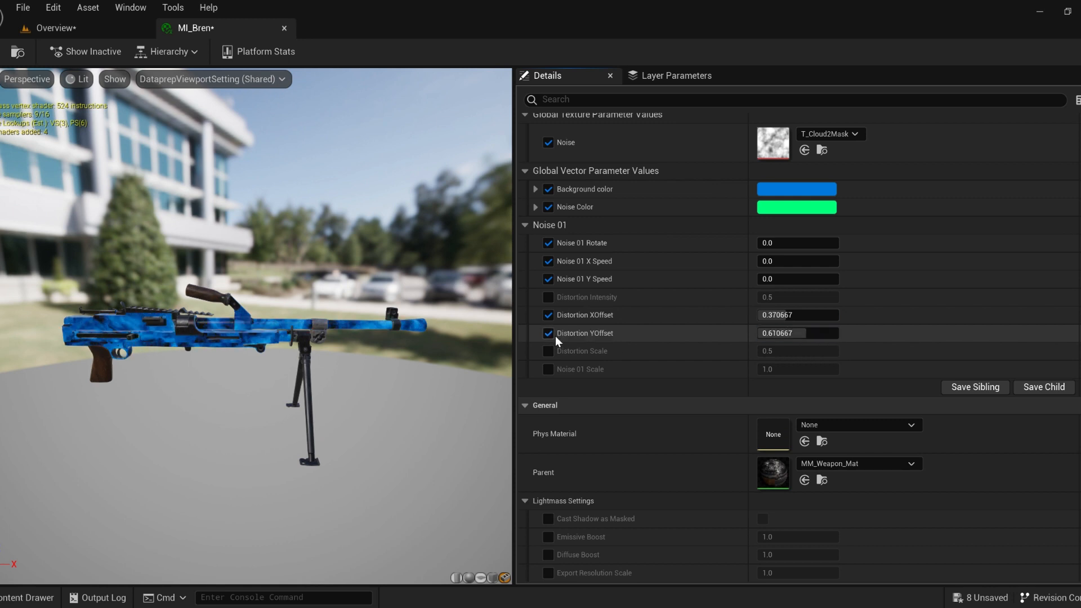
left_click(548, 351)
left_click(798, 351)
type("0.42")
left_click(547, 369)
left_click_drag(798, 368, 822, 369)
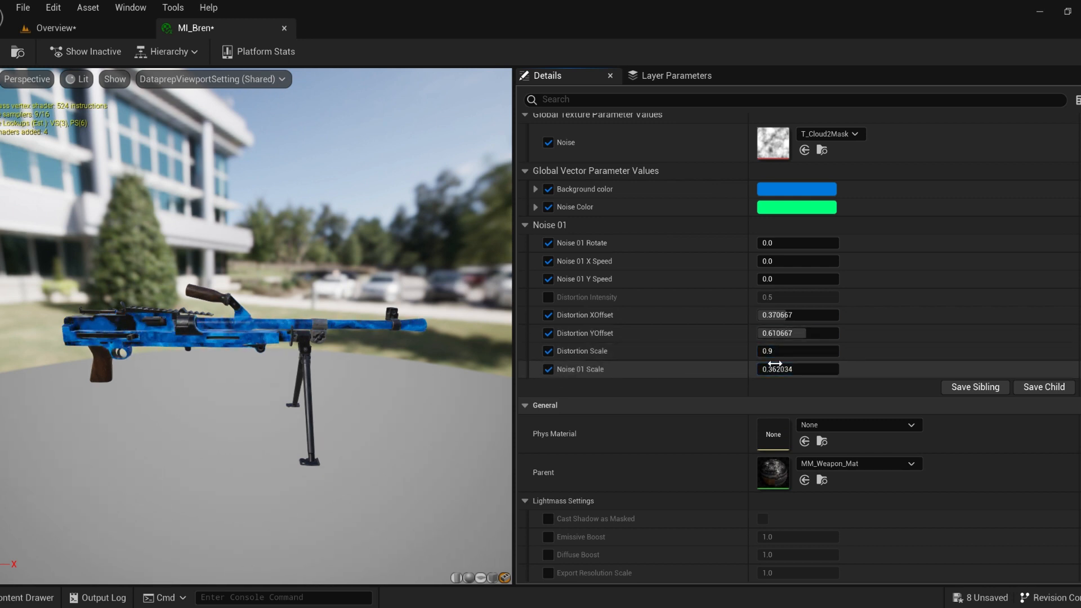
Override Distortion Intensity, raise it to 1.701848 and check the skin on the Bren in the level
left_click_drag(798, 298, 773, 297)
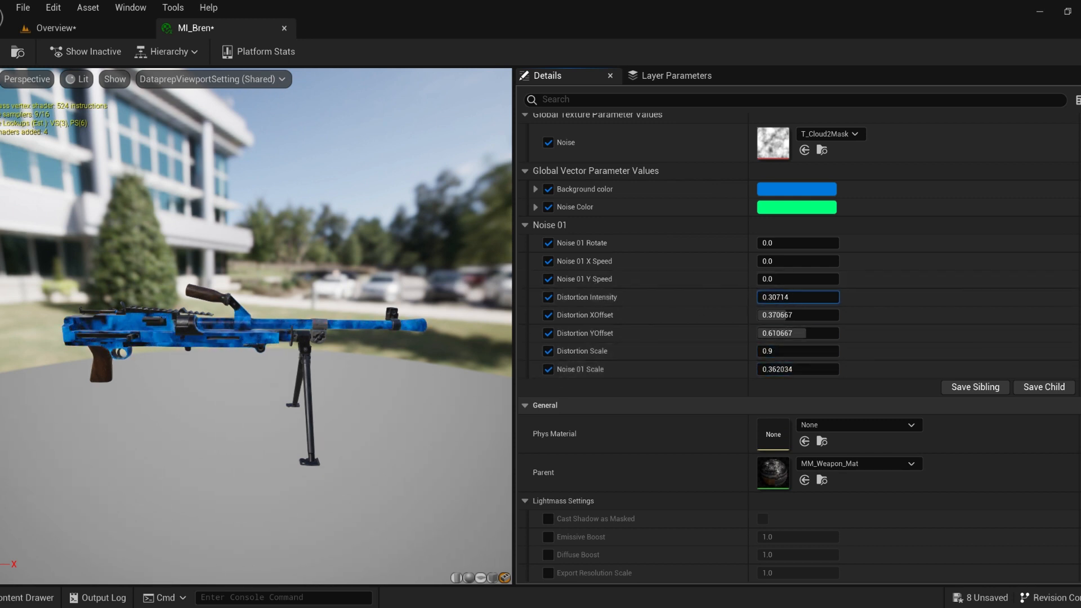
left_click(53, 28)
left_click(197, 28)
scroll(832, 251, "up", 5)
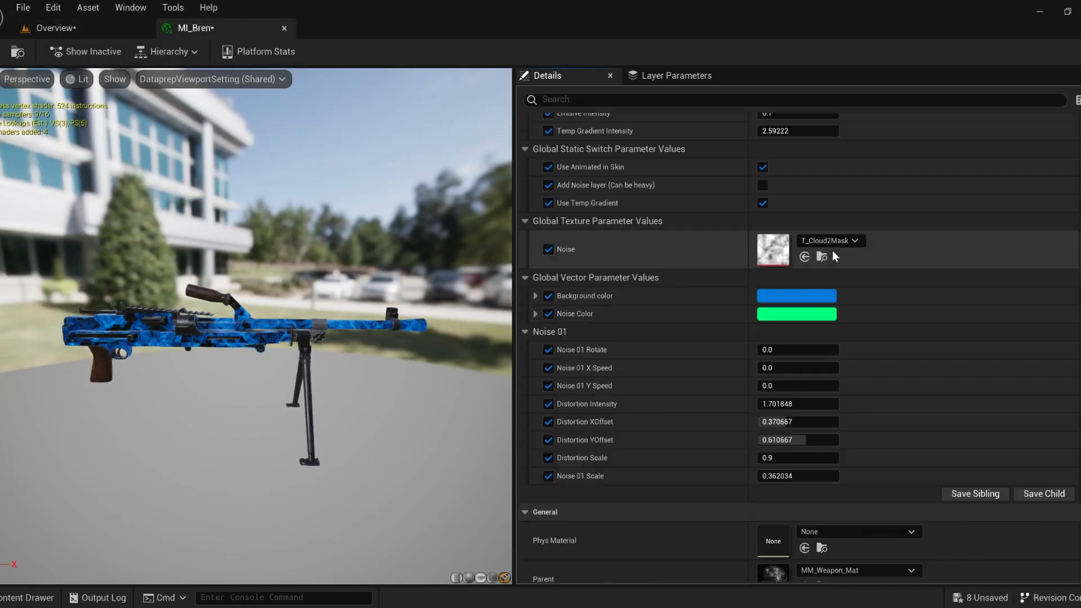
scroll(550, 273, "up", 2)
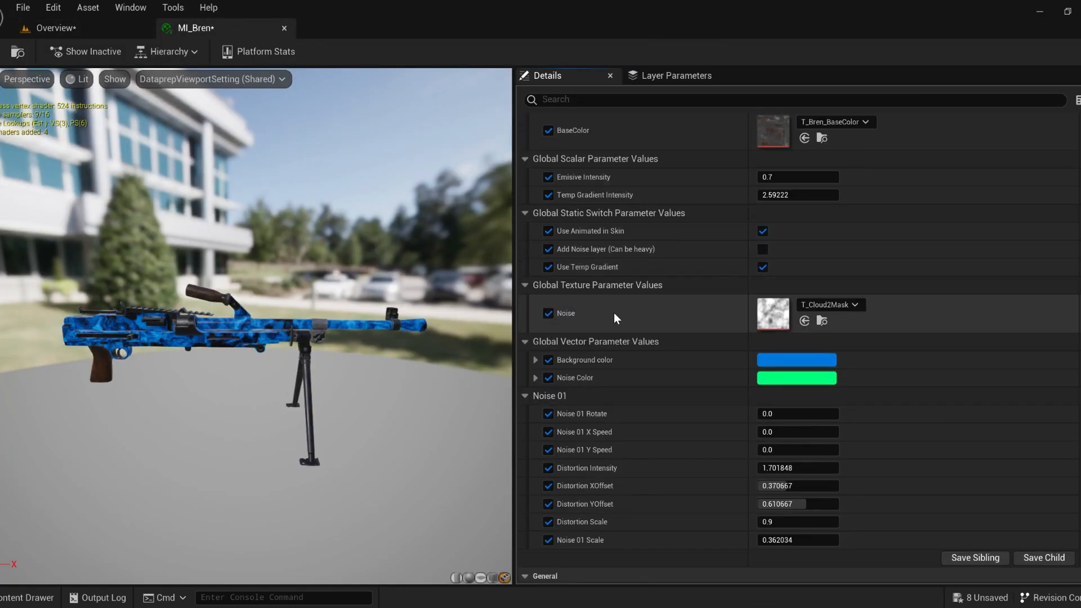
Check the Bren in the level, and set Distortion YOffset to 0.344, Distortion Scale to 1.392674 and Noise 01 Scale to 0.916504
left_click(798, 431)
left_click(62, 29)
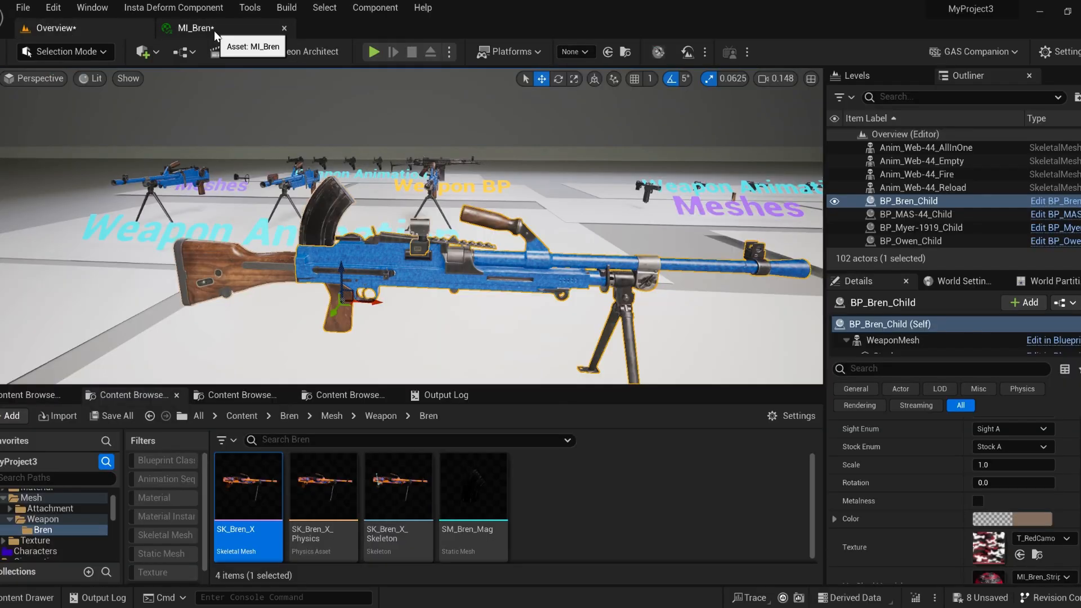
left_click(214, 30)
left_click_drag(789, 468, 775, 468)
left_click_drag(795, 504, 773, 504)
left_click_drag(789, 522, 779, 522)
left_click_drag(789, 540, 811, 540)
Set Noise 01 X Speed, Noise 01 Y Speed and Distortion Intensity to 0
mouse_move(788, 432)
left_mouse_down()
mouse_move(777, 432)
mouse_move(779, 449)
mouse_move(794, 450)
left_mouse_up()
type("0")
key("Return")
left_click(771, 448)
type("0")
key("Return")
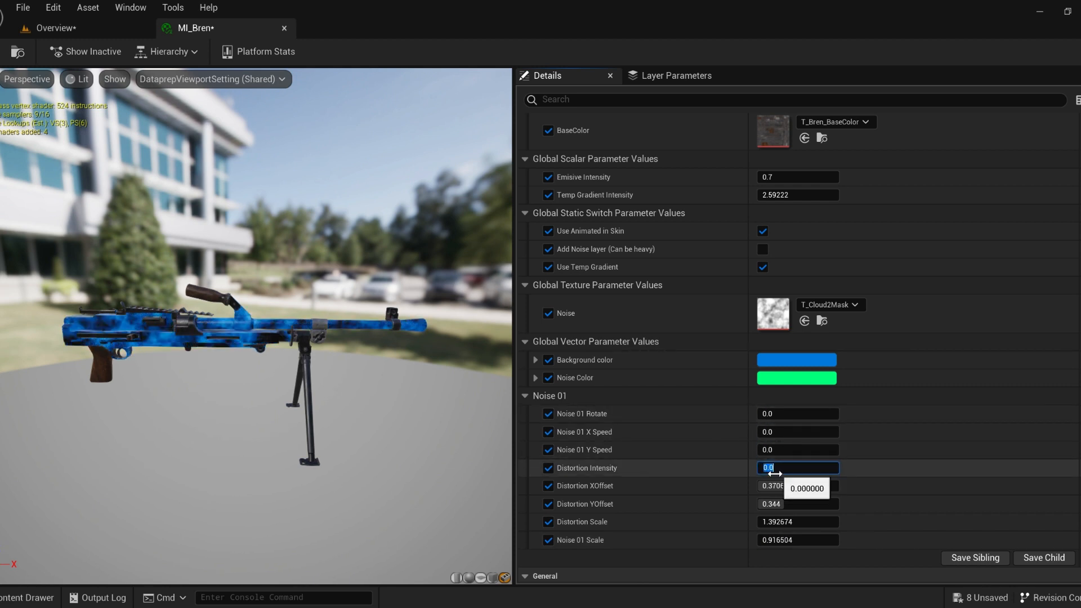
Zero the Distortion XOffset and YOffset, and retune them to 0.112 and 0.064 with Noise 01 X and Y speeds of 1.724935 and 0.757333
left_click(772, 486)
type("0")
key("Return")
left_click(771, 504)
type("0")
key("Return")
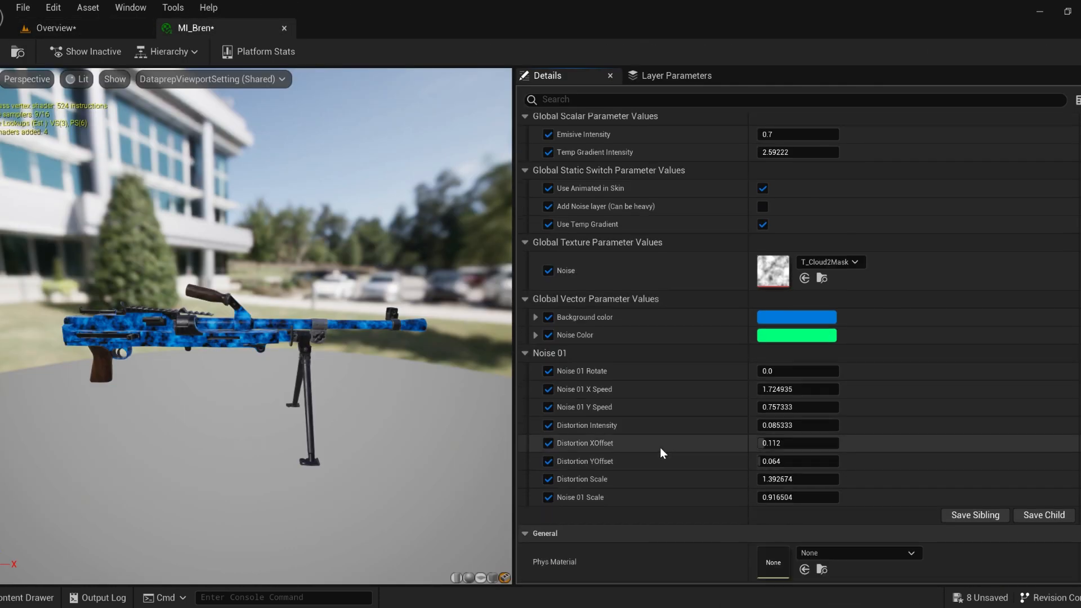
Turn off Use Animated in Skin on the Bren material instance and return to the level
scroll(917, 277, "up", 7)
scroll(767, 241, "down", 2)
scroll(768, 241, "up", 4)
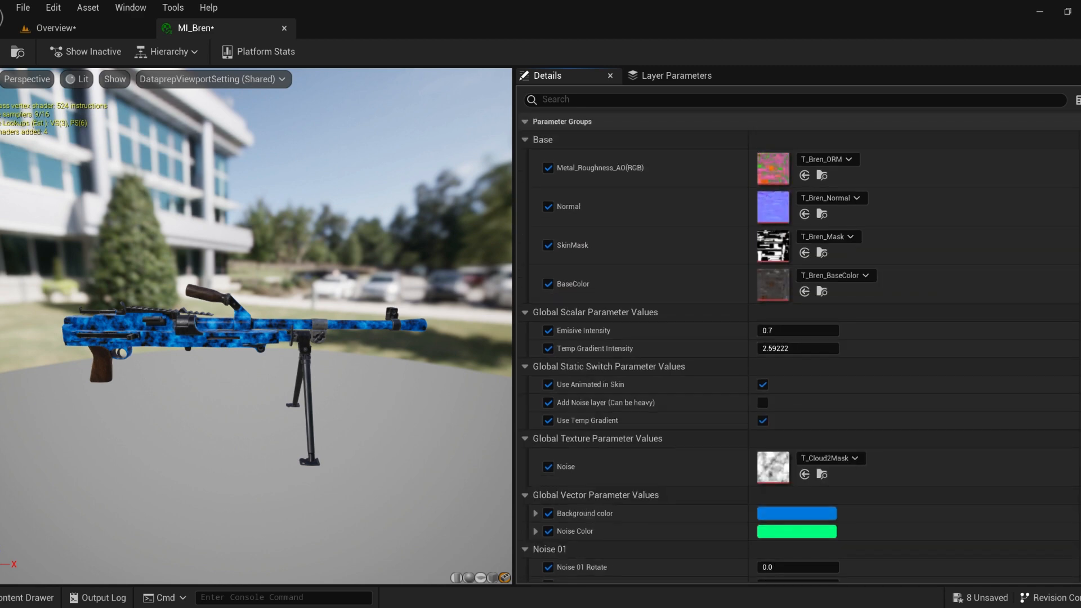
left_click(762, 385)
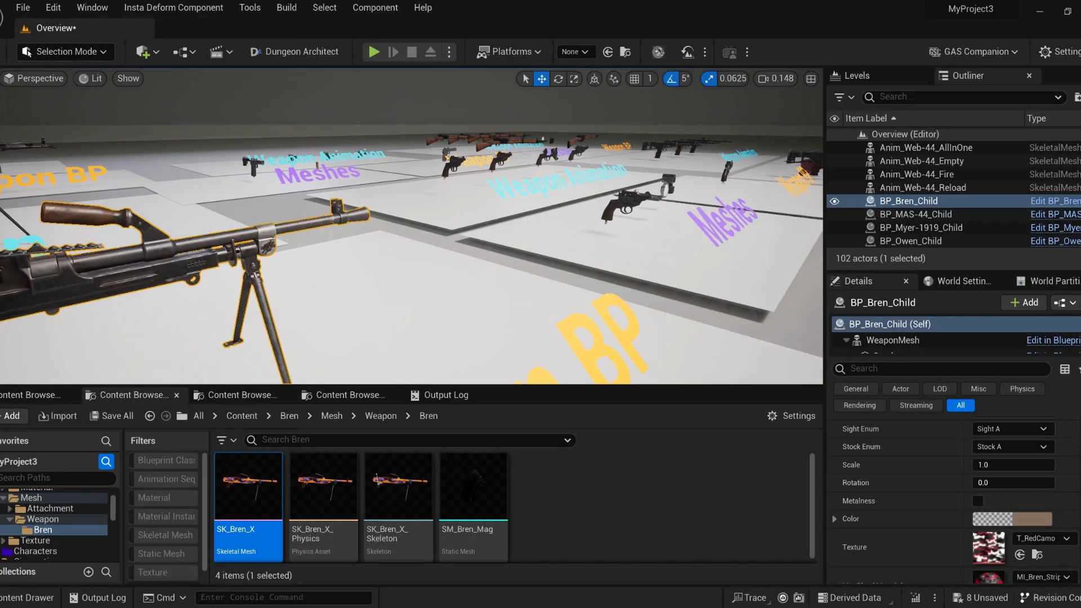
Select a weapon in the level, view the MI_Glass_Inst material instance and close it
right_click_drag(411, 225, 293, 216)
scroll(72, 535, "up", 1)
right_click_drag(237, 248, 121, 256)
left_click(503, 292)
scroll(901, 484, "down", 2)
right_click_drag(507, 253, 597, 251)
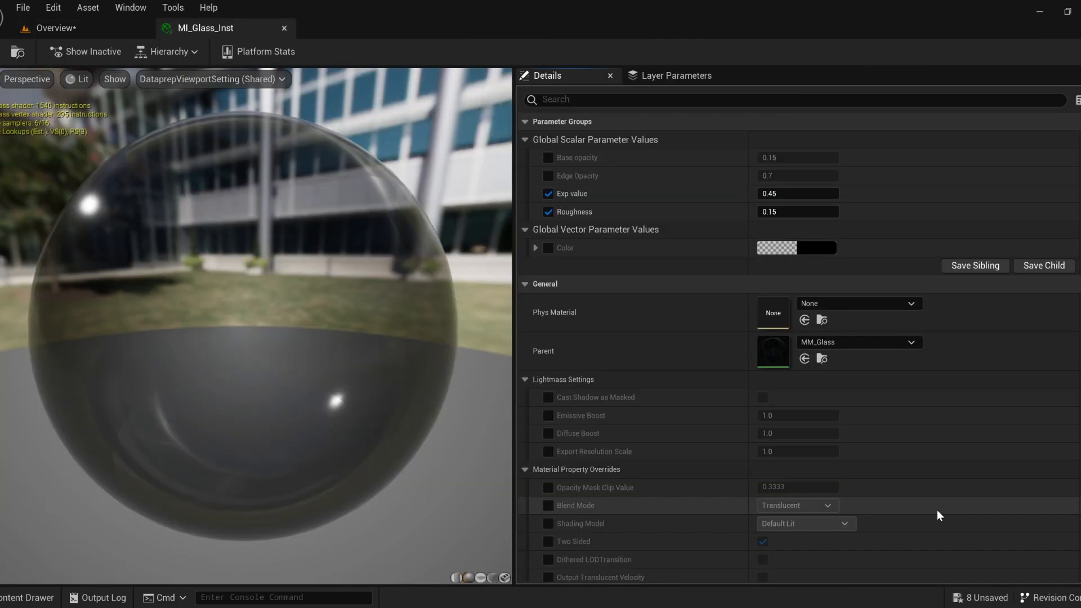
middle_click(229, 32)
Select another weapon in the level and open the striped Bren material instance (MI_Bren_Stripes) for review
right_click_drag(524, 262, 636, 259)
left_click(648, 208)
scroll(996, 507, "down", 3)
double_click(990, 542)
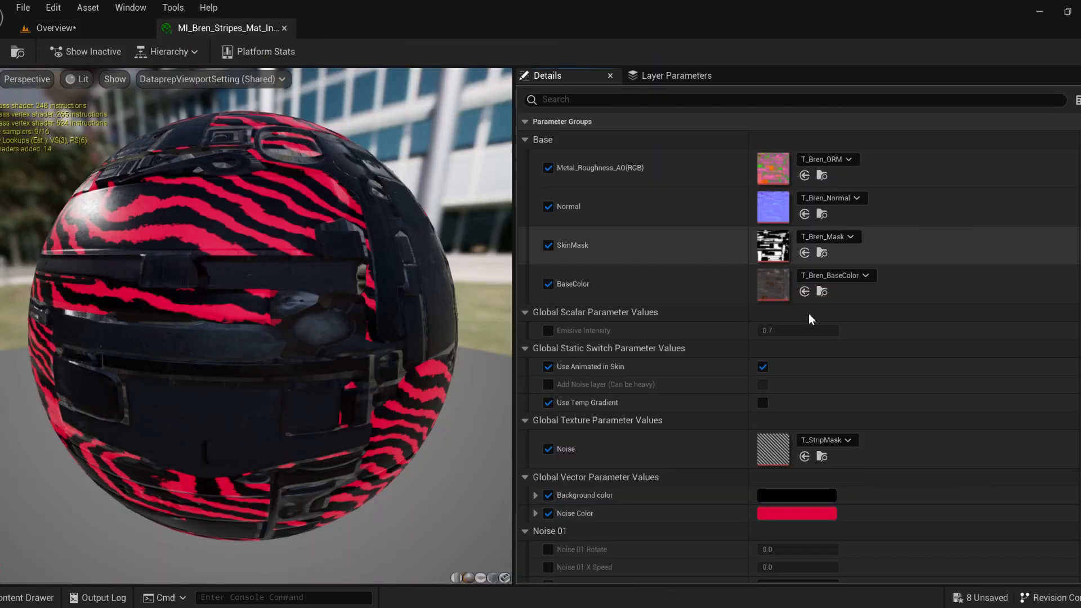
Open the parent material MM_Weapon_Mat of the striped instance and view its whole material graph
scroll(805, 315, "down", 12)
double_click(772, 337)
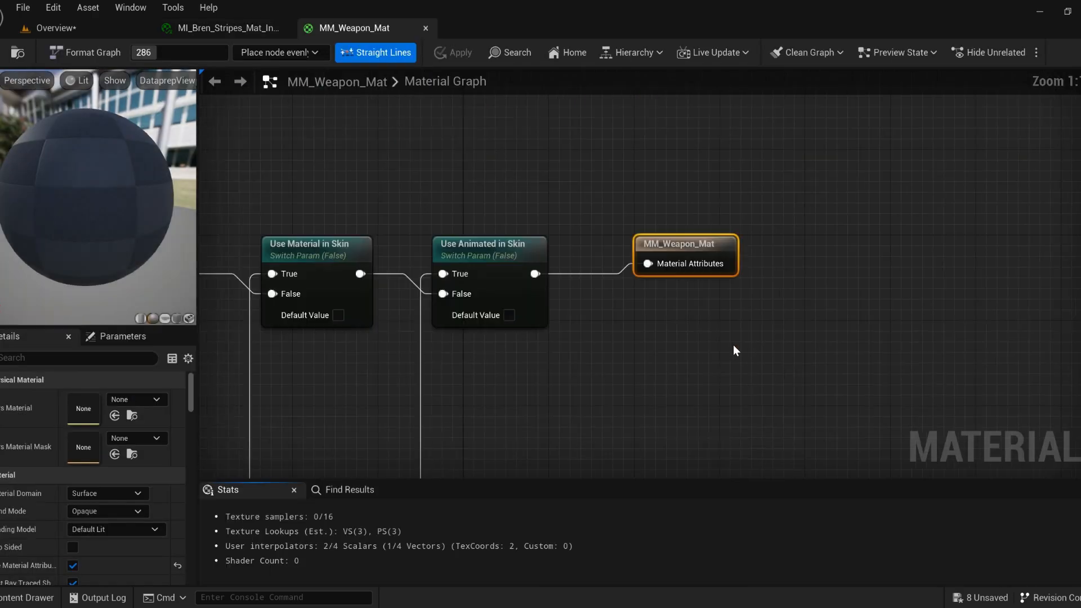
scroll(733, 344, "down", 6)
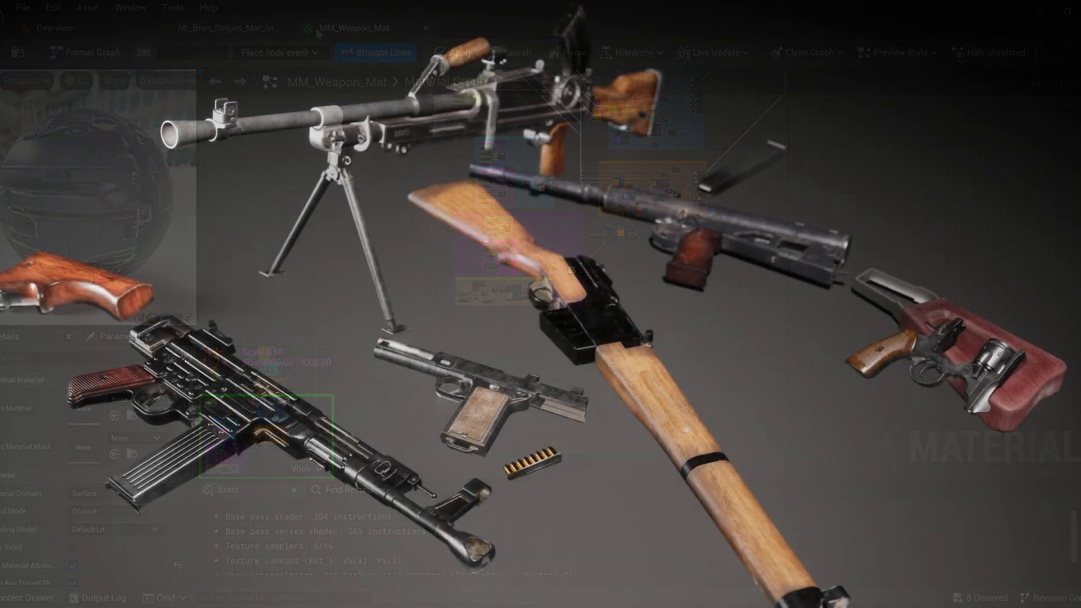